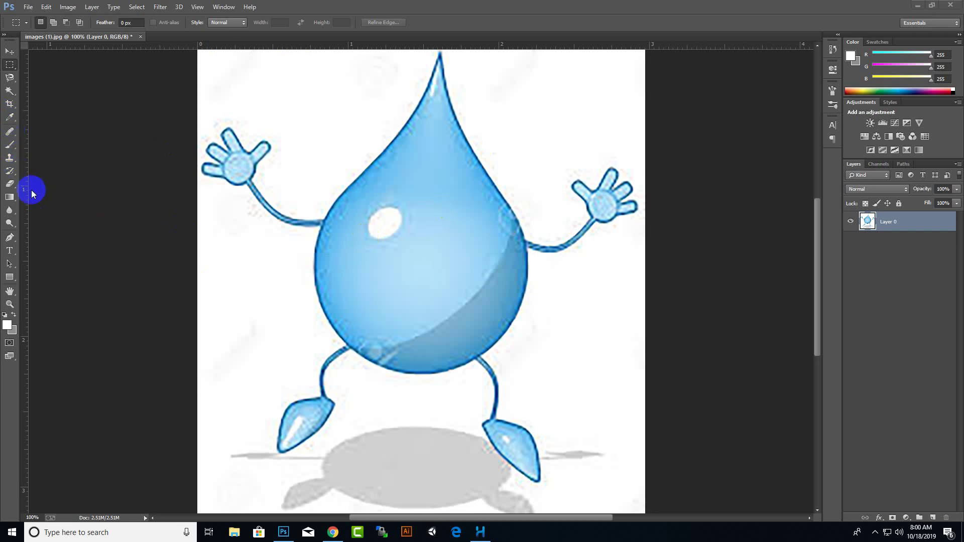
- Select the Pen tool in Shape mode, ready to trace the water drop
left_click(11, 238)
left_click(59, 235)
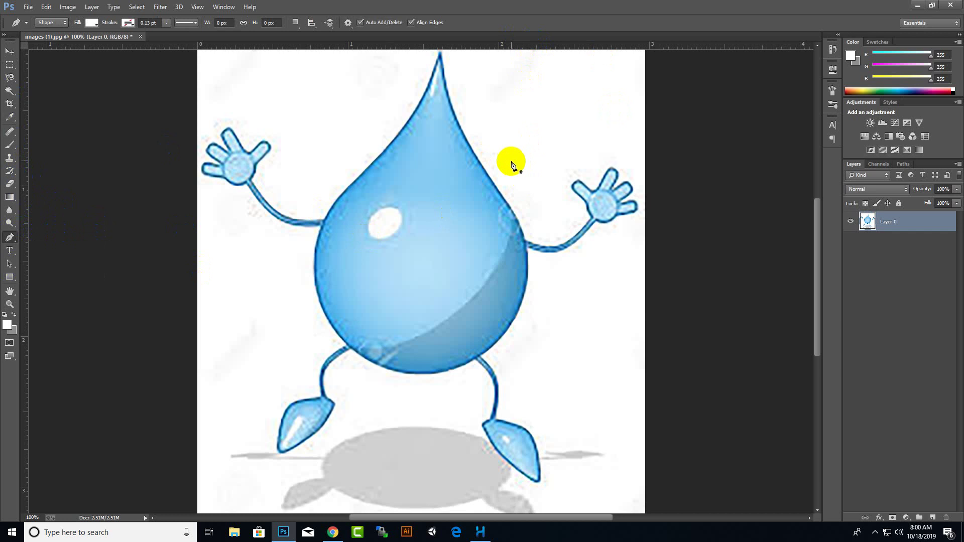
scroll(511, 164, "down", 1)
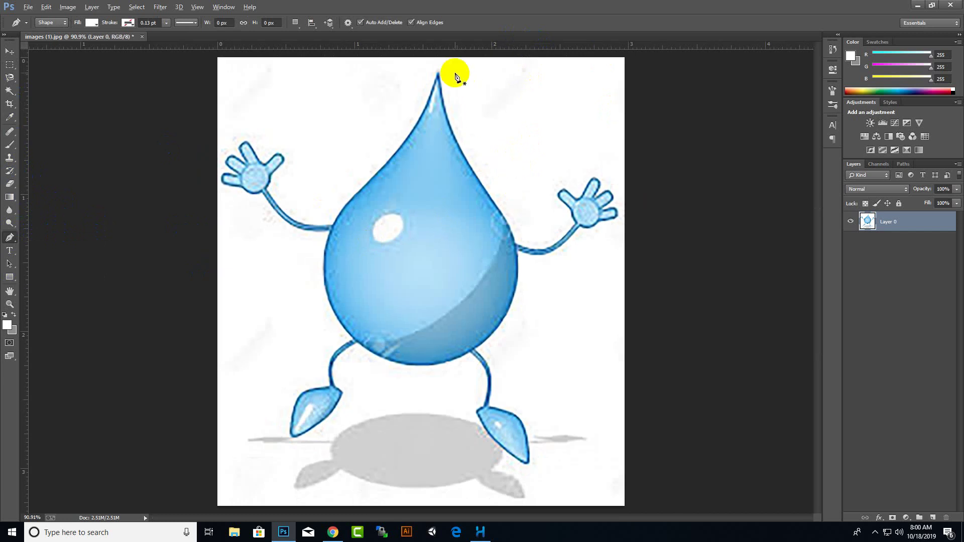
left_click(440, 67)
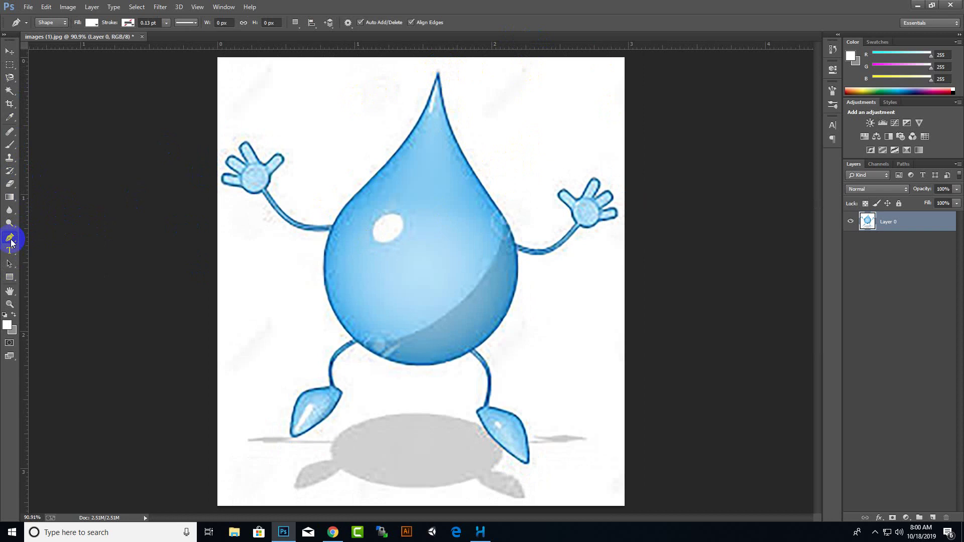
- Set the shape Fill to No Color and the Stroke to a blue swatch
left_click(94, 26)
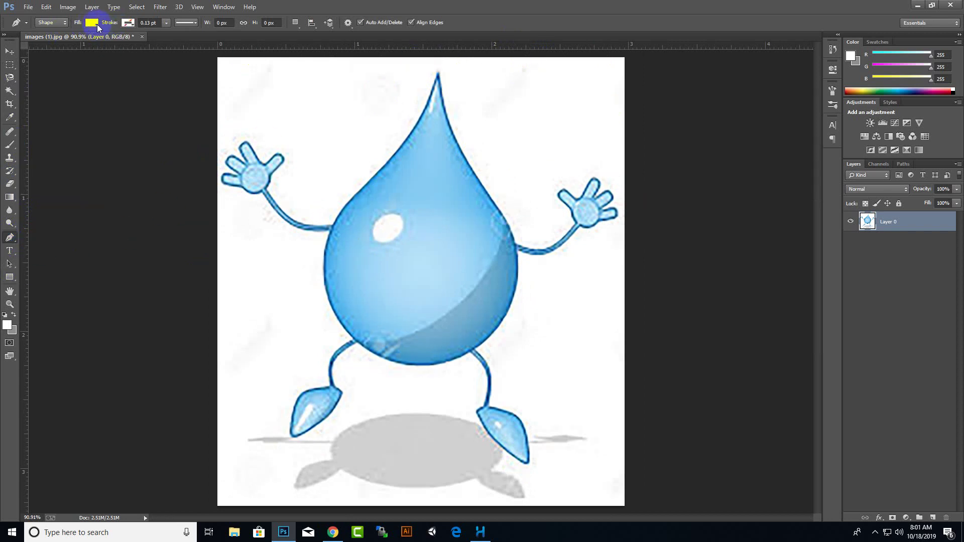
left_click(95, 25)
left_click(50, 43)
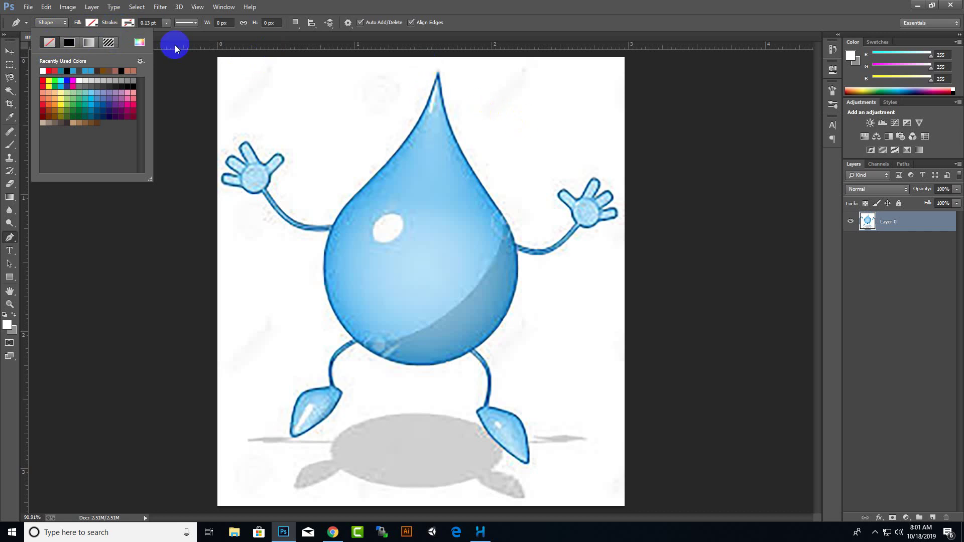
left_click(128, 23)
left_click(128, 25)
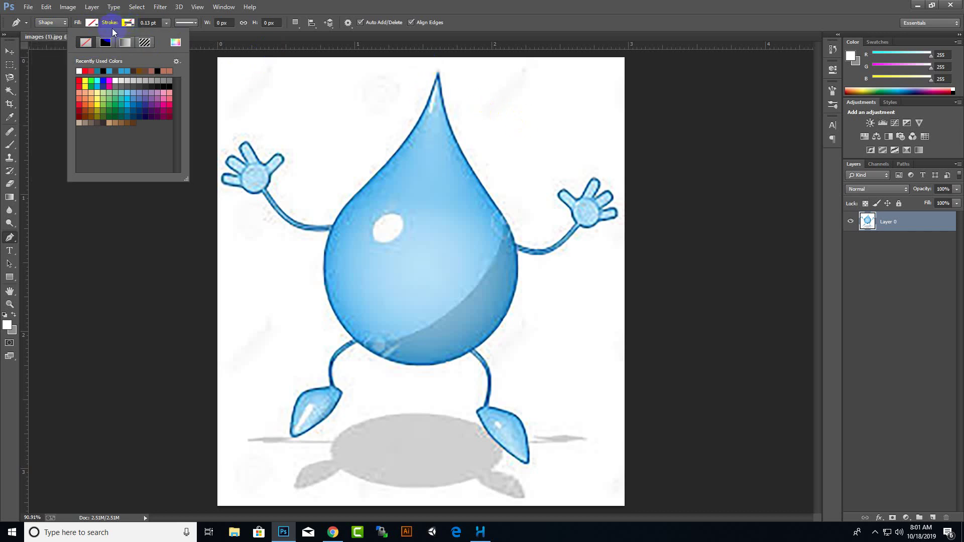
left_click(99, 77)
left_click(103, 70)
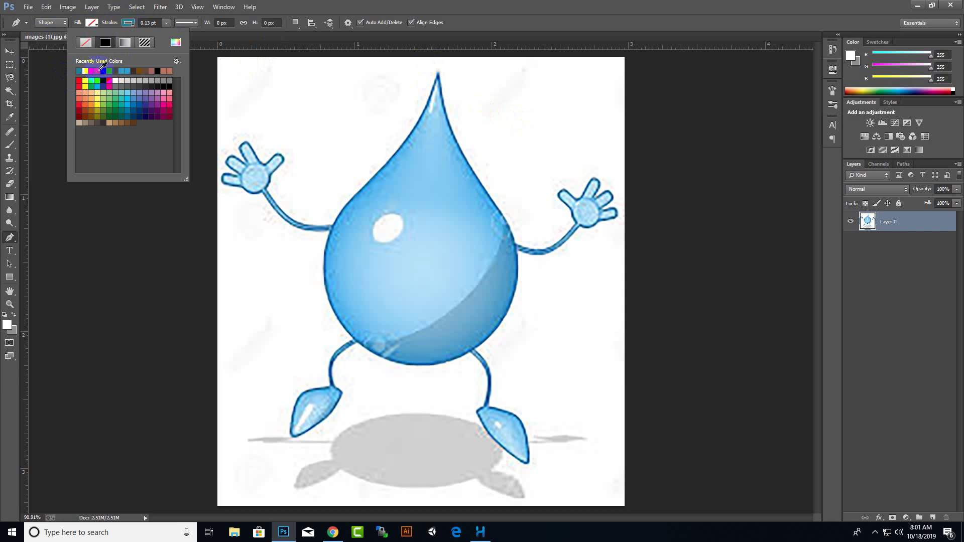
- Trace the drop's right edge from the tip down past the arm joint with curved anchors
left_click(437, 75)
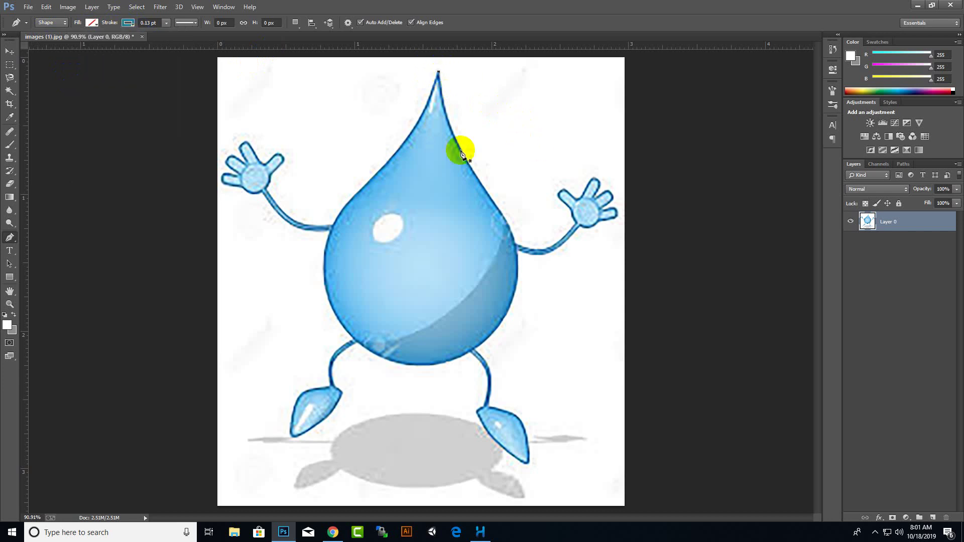
left_click(484, 255)
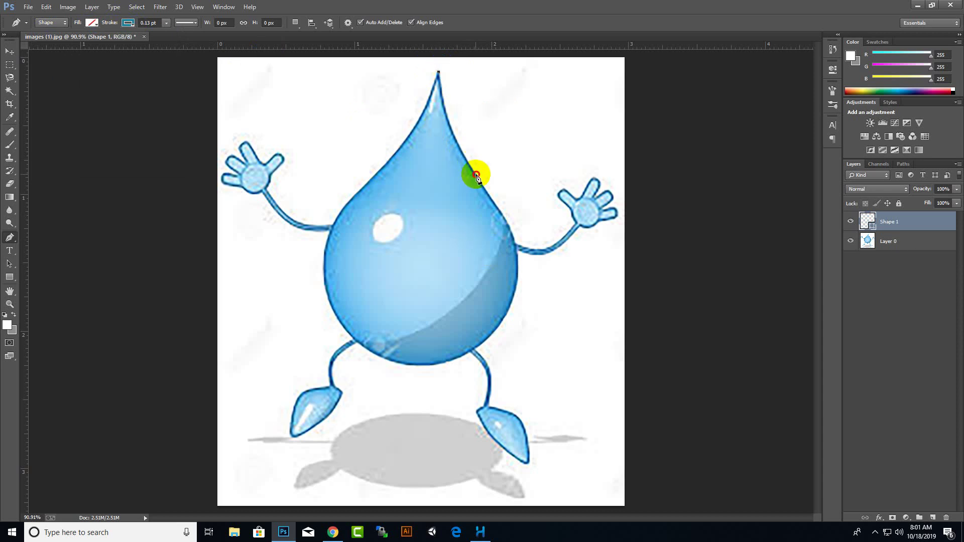
left_click_drag(476, 175, 511, 234)
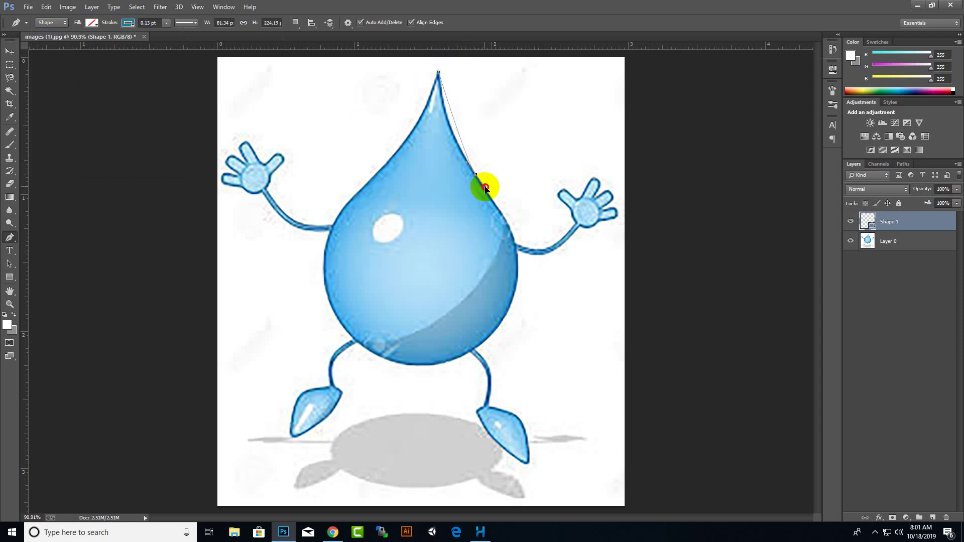
left_click(511, 233)
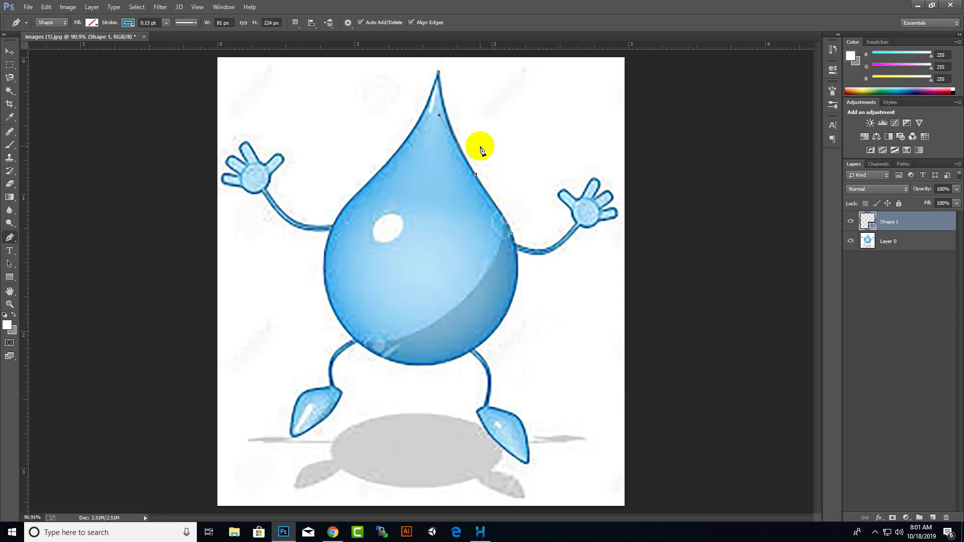
scroll(480, 149, "up", 1)
scroll(478, 178, "up", 1)
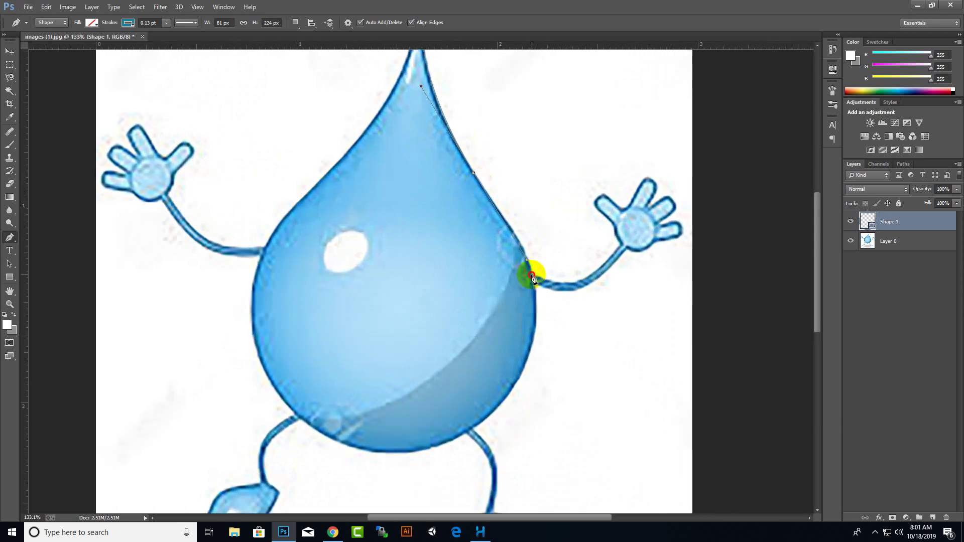
mouse_move(532, 274)
left_mouse_down()
mouse_move(552, 297)
mouse_move(569, 280)
left_mouse_up()
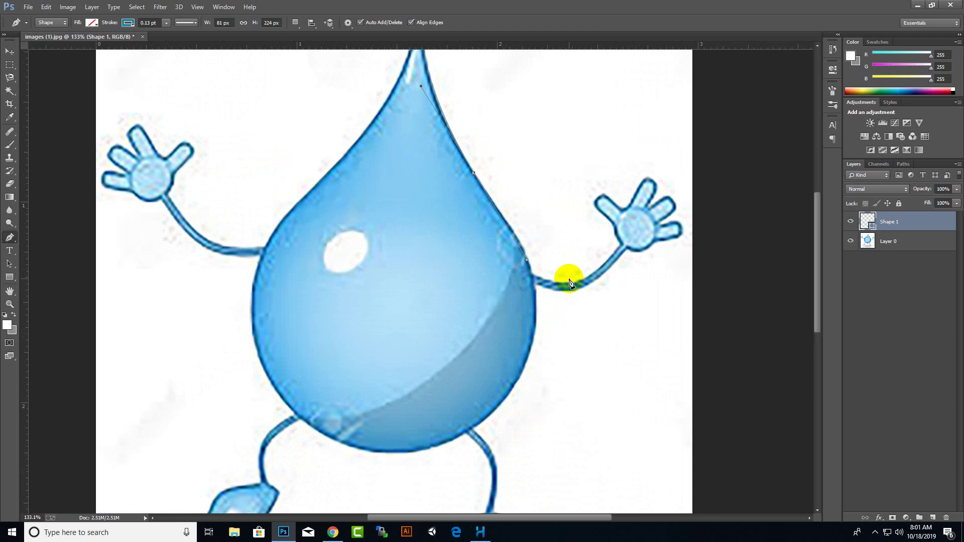
key("ctrl+z")
left_click_drag(513, 233, 535, 261)
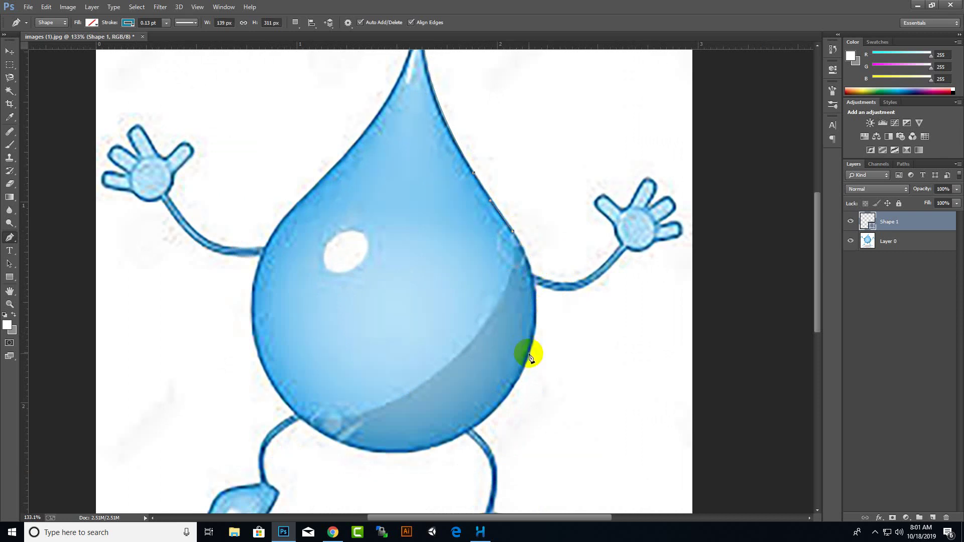
- Continue the outline around the bottom and left side, closing it at the tip
left_click_drag(528, 352, 510, 436)
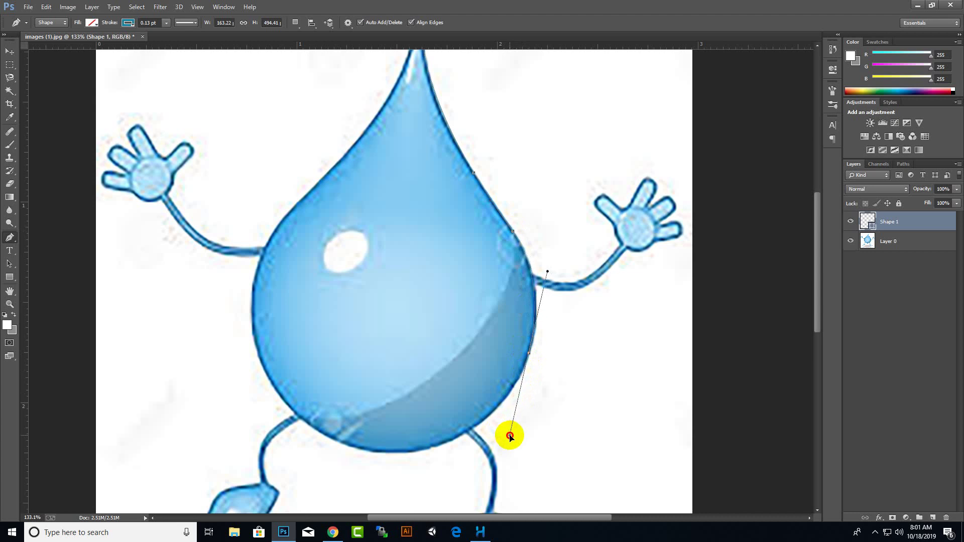
left_click(529, 353, "alt")
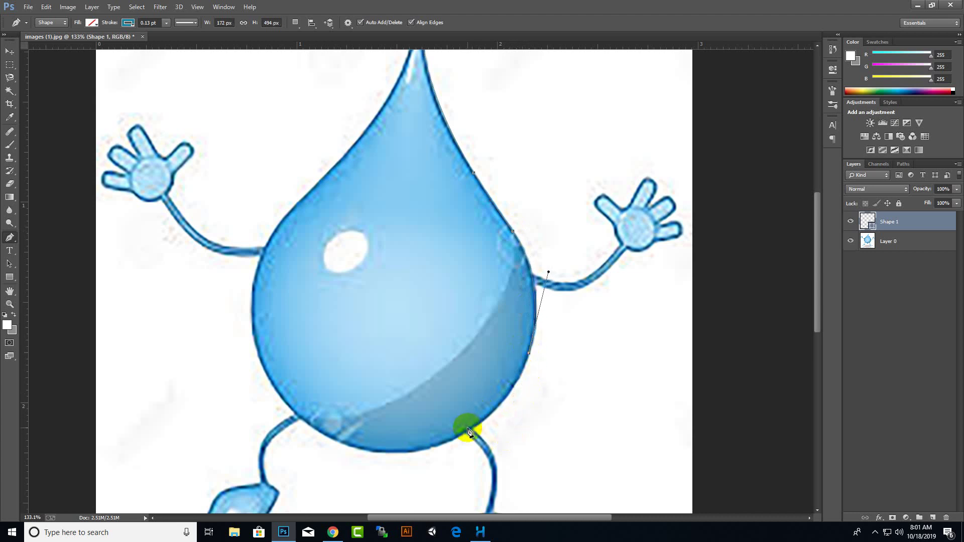
mouse_move(466, 430)
left_mouse_down()
mouse_move(446, 454)
mouse_move(429, 448)
left_mouse_up()
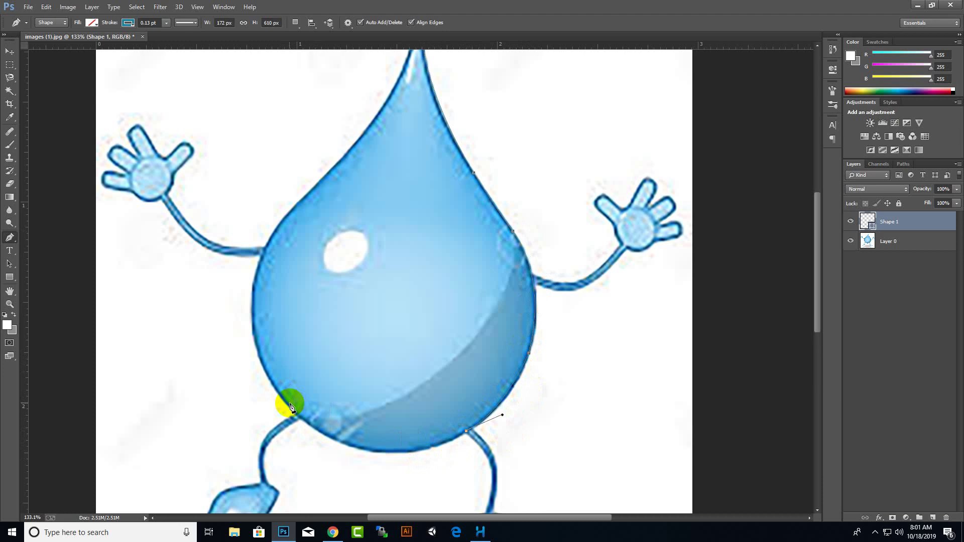
mouse_move(289, 406)
left_mouse_down()
mouse_move(216, 316)
mouse_move(203, 318)
left_mouse_up()
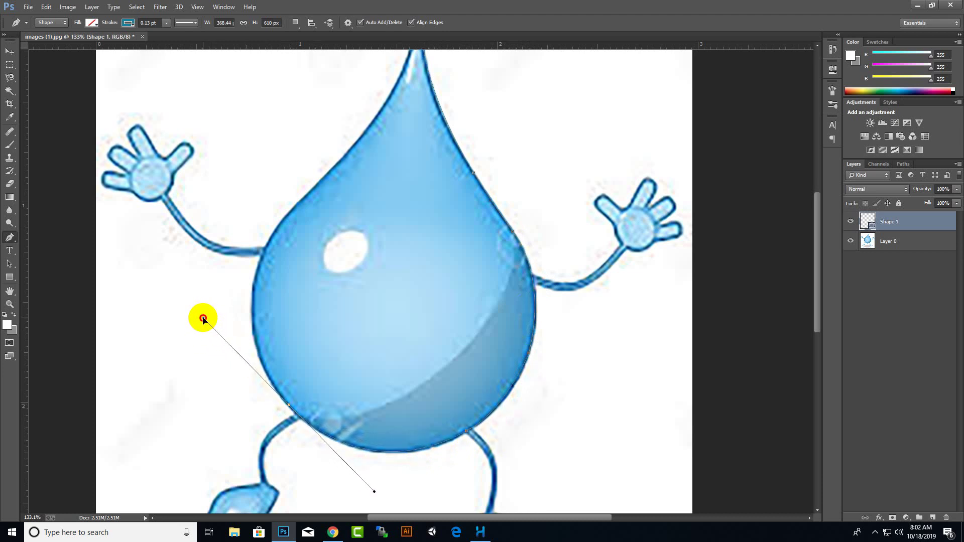
left_click(290, 408, "alt")
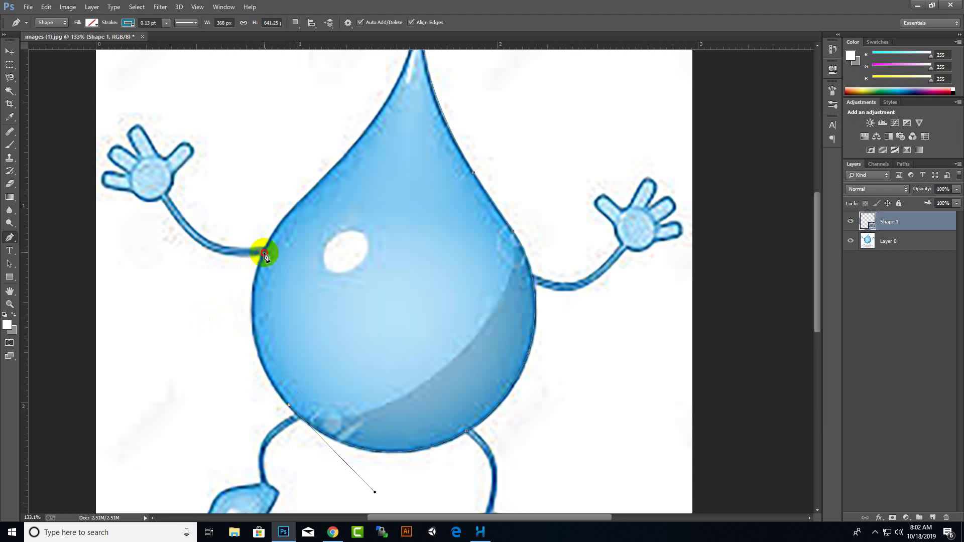
left_click_drag(265, 251, 303, 175)
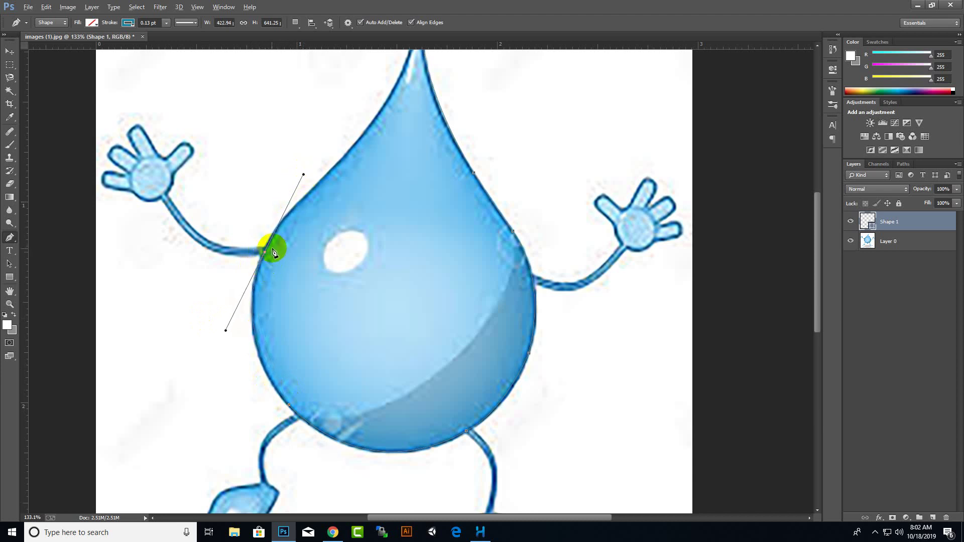
left_click(265, 251, "alt")
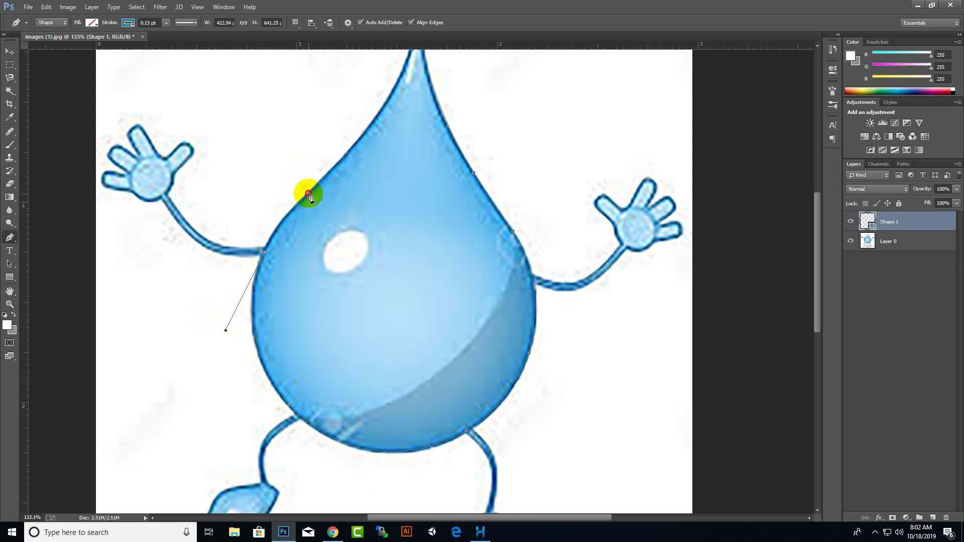
mouse_move(308, 194)
left_mouse_down()
mouse_move(323, 172)
mouse_move(335, 178)
left_mouse_up()
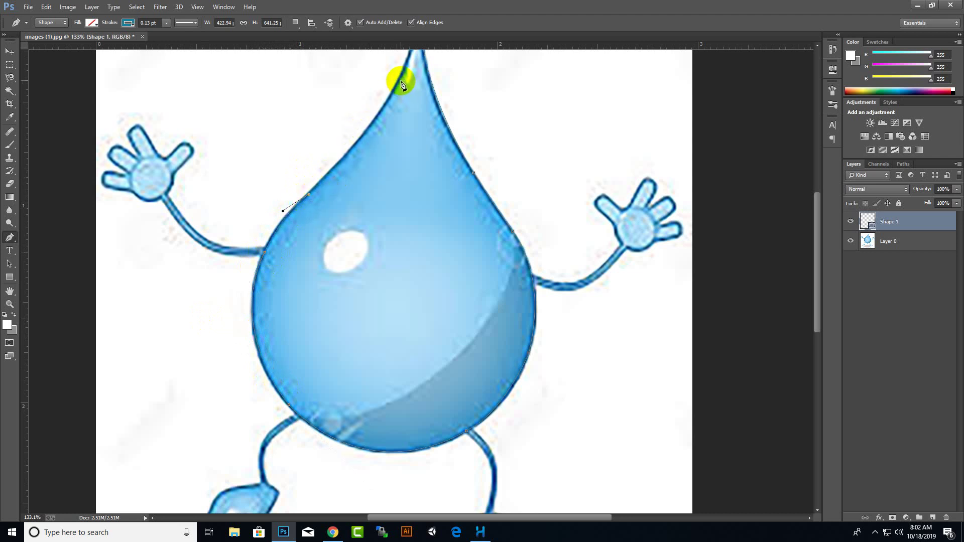
mouse_move(398, 81)
left_mouse_down()
mouse_move(420, 52)
mouse_move(405, 78)
left_mouse_up()
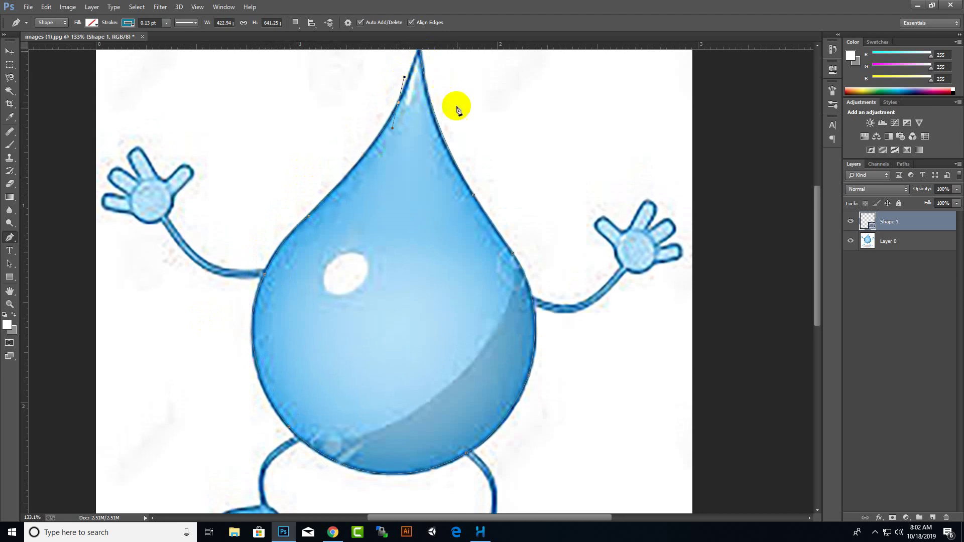
scroll(461, 177, "up", 2)
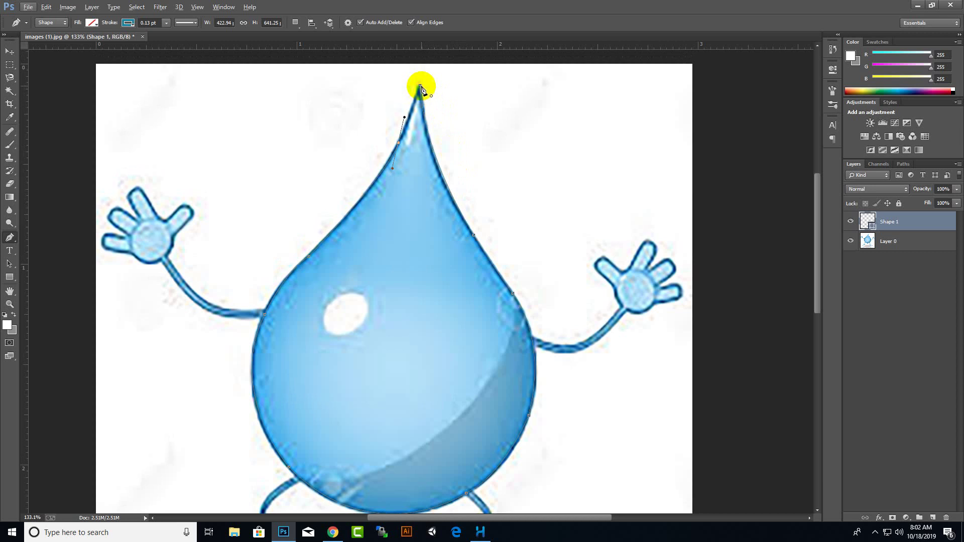
left_click(398, 143, "alt")
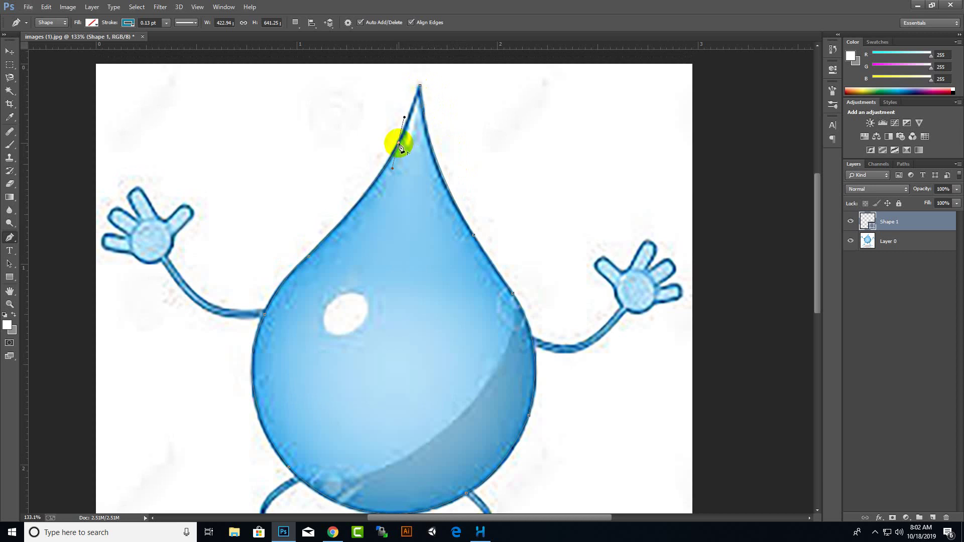
left_click(420, 87)
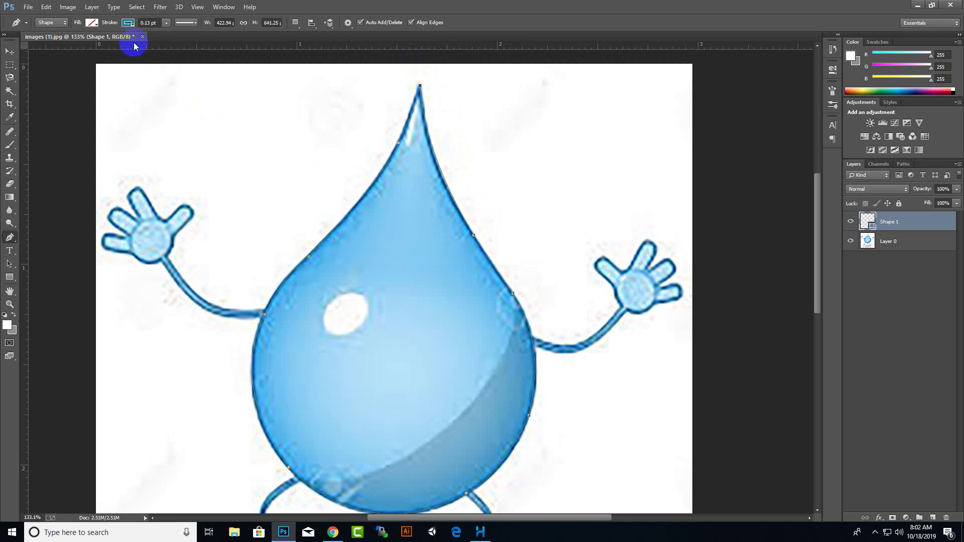
- Give the drop shape a solid blue fill and a blue outline colour
left_click(91, 22)
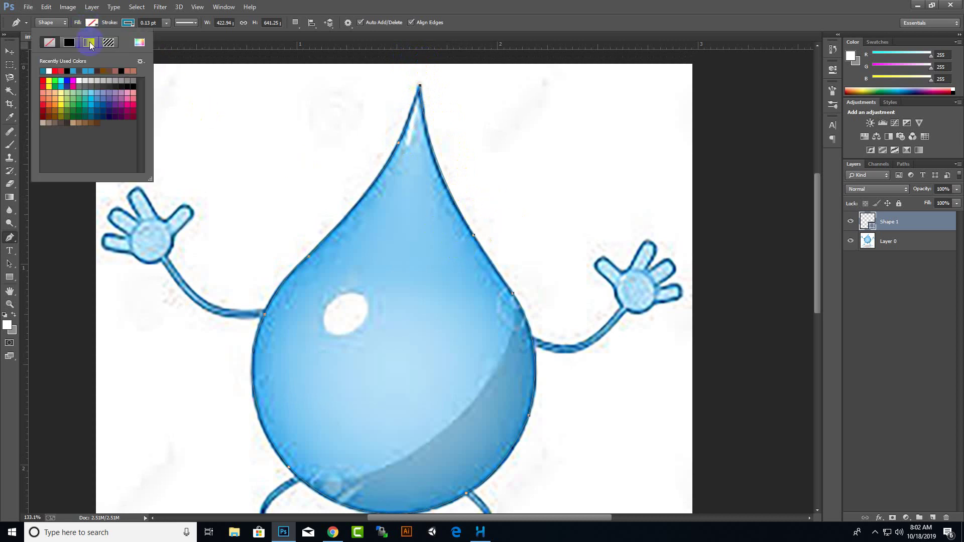
left_click(76, 71)
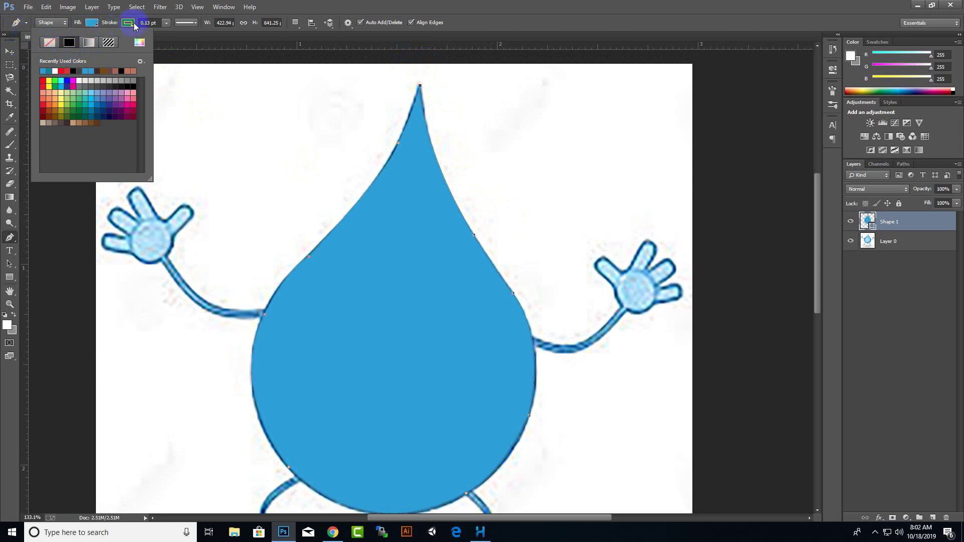
left_click(129, 22)
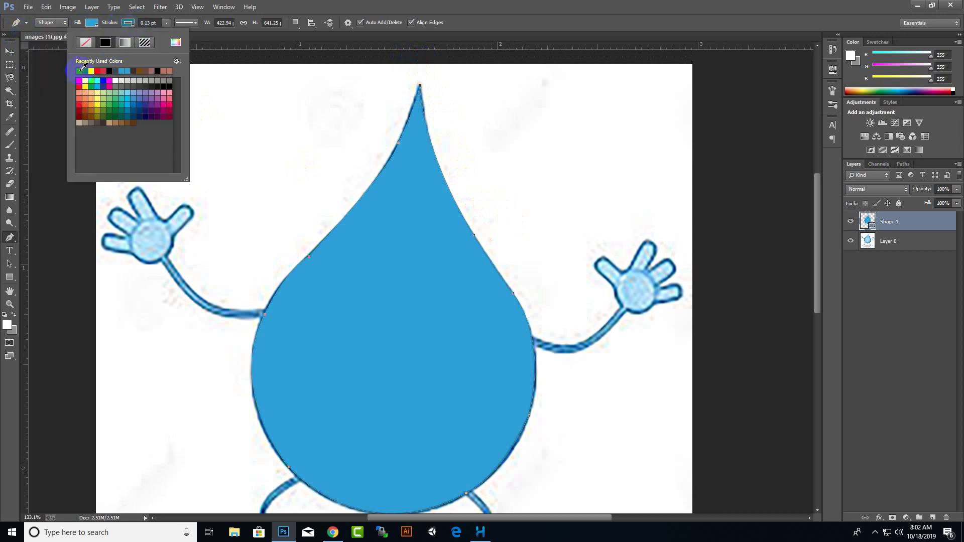
left_click(81, 70)
- Set the drop outline width to 1 pt after trying 1.92 pt and 1.3 pt
left_click(155, 23)
left_click(165, 23)
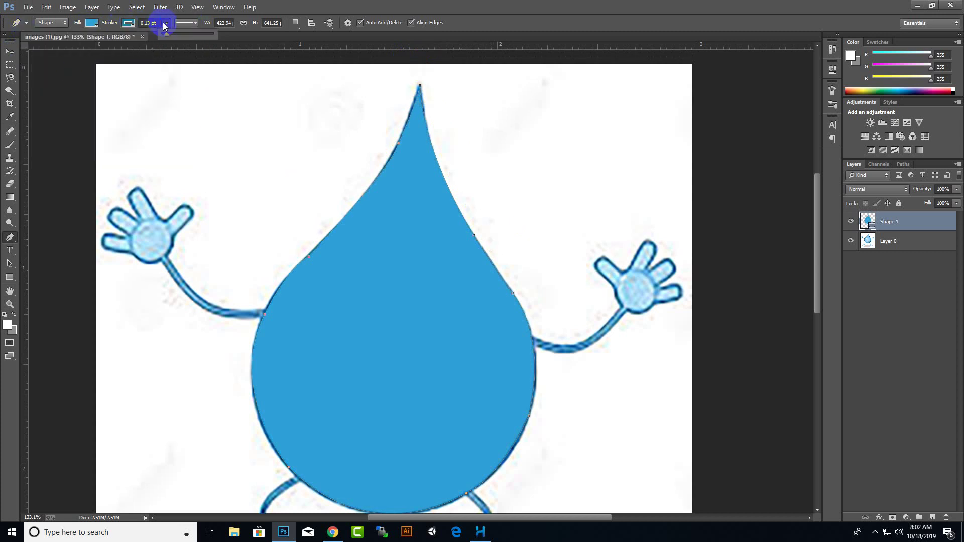
left_click_drag(166, 34, 168, 35)
left_click_drag(176, 32, 171, 35)
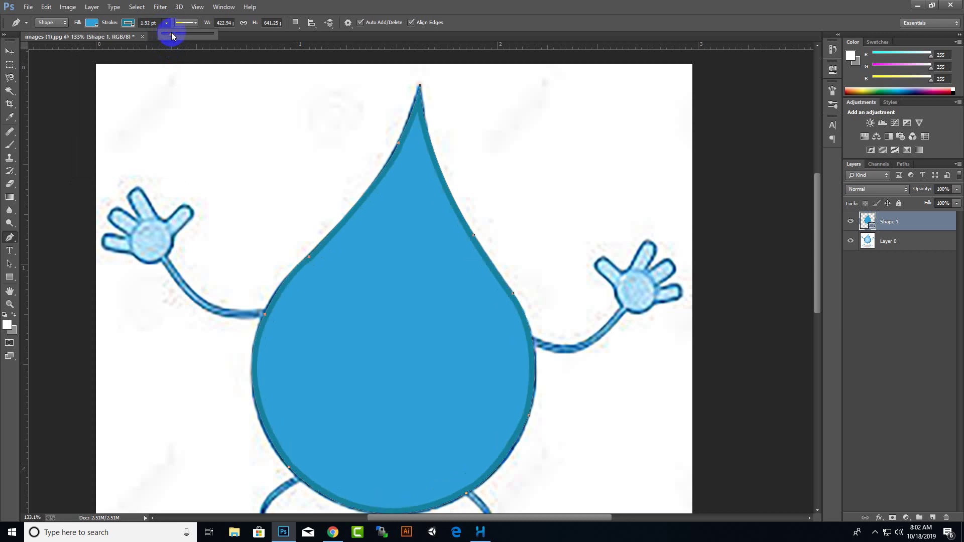
left_click(147, 22)
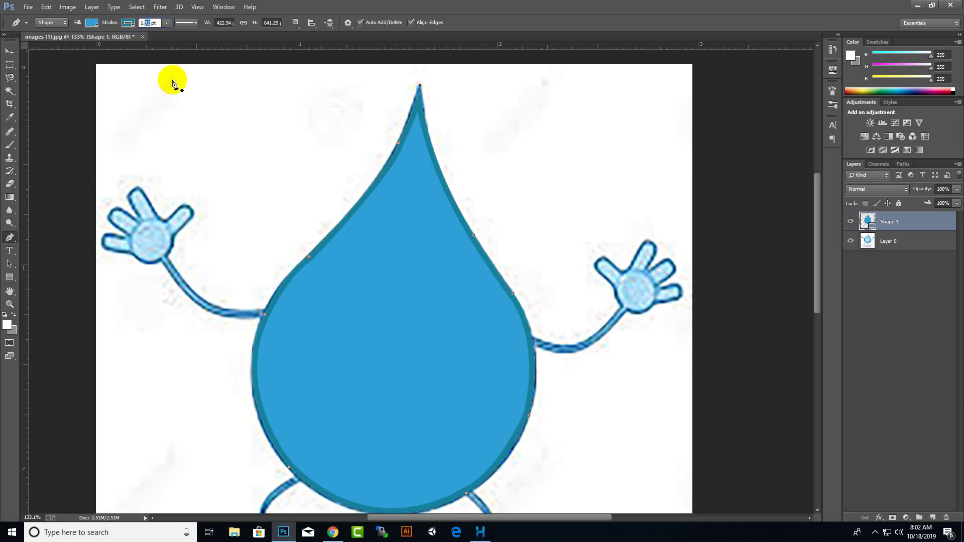
type("1.3")
key("Return")
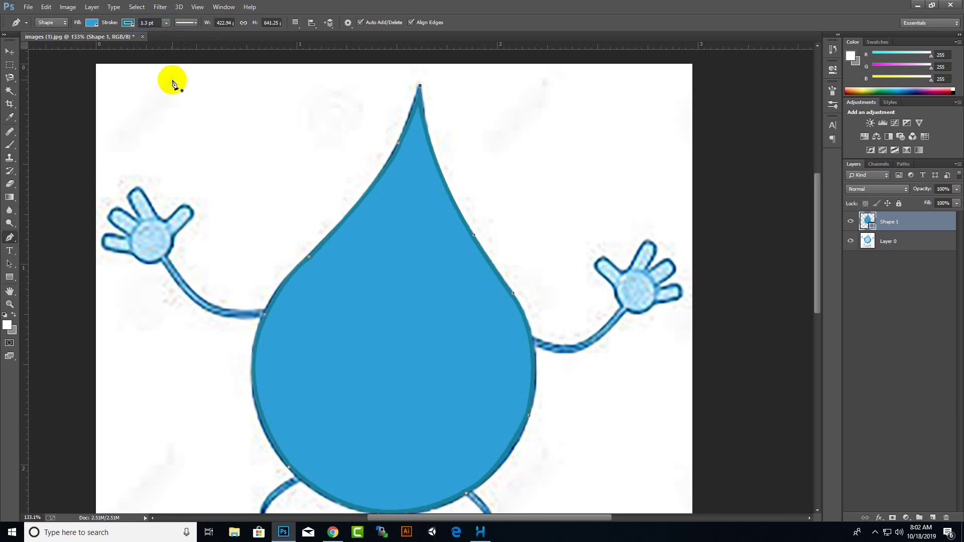
left_click(147, 22)
type("1")
key("Return")
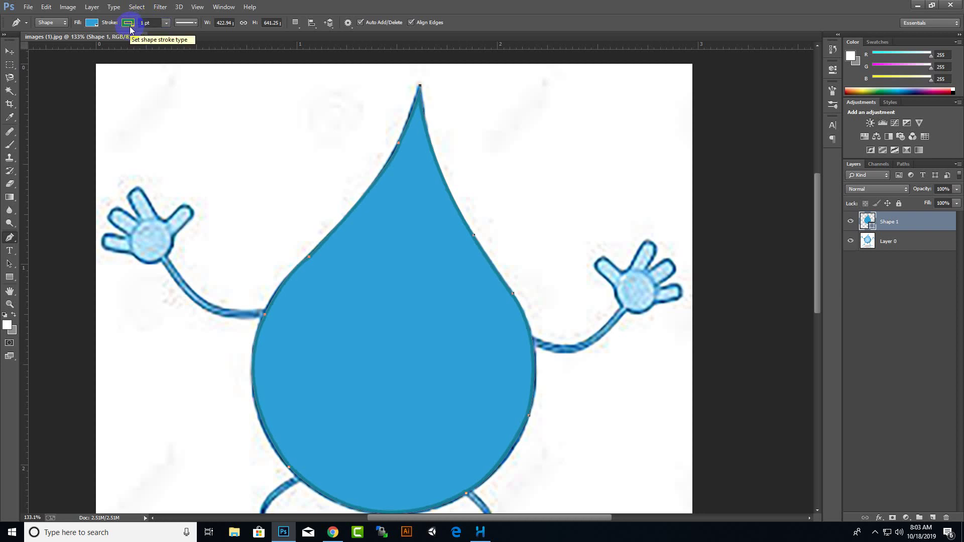
left_click(7, 52)
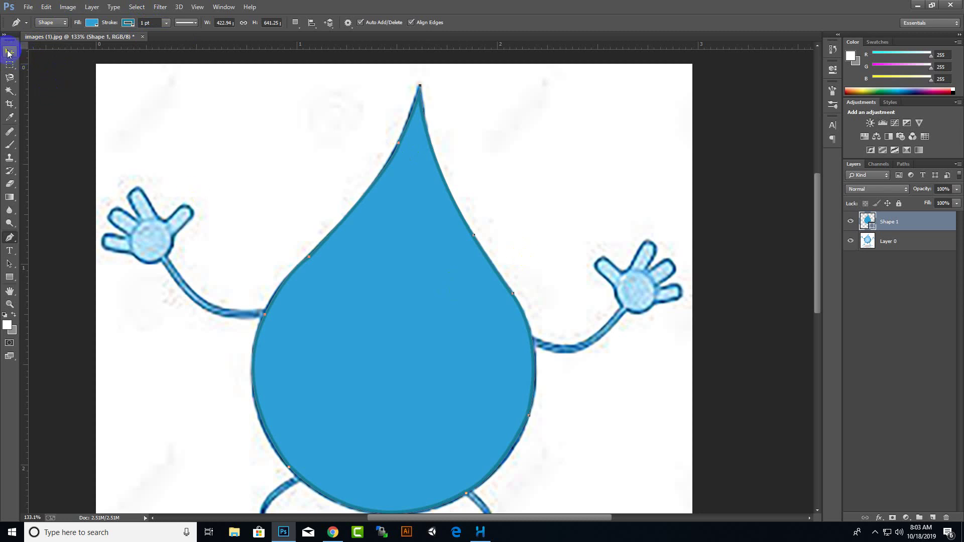
- Zoom out and add a new empty Layer 1 above the Shape 1 drop body
left_click(9, 52)
scroll(411, 231, "down", 3)
scroll(408, 236, "down", 2)
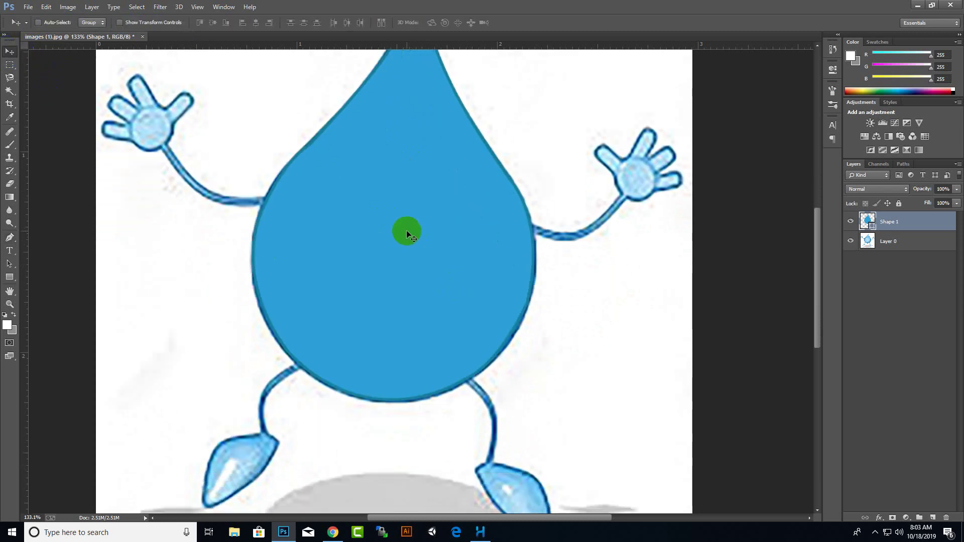
scroll(317, 318, "down", 2)
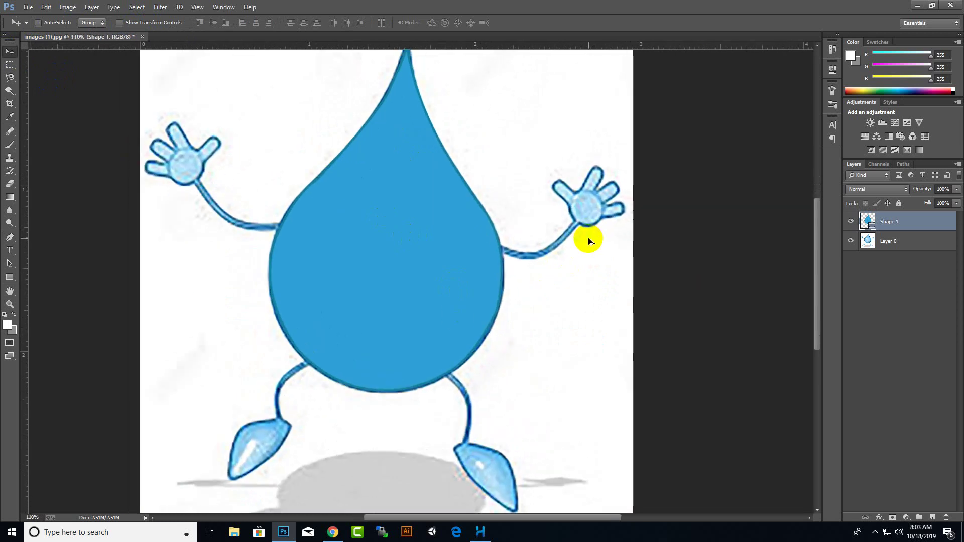
key("alt")
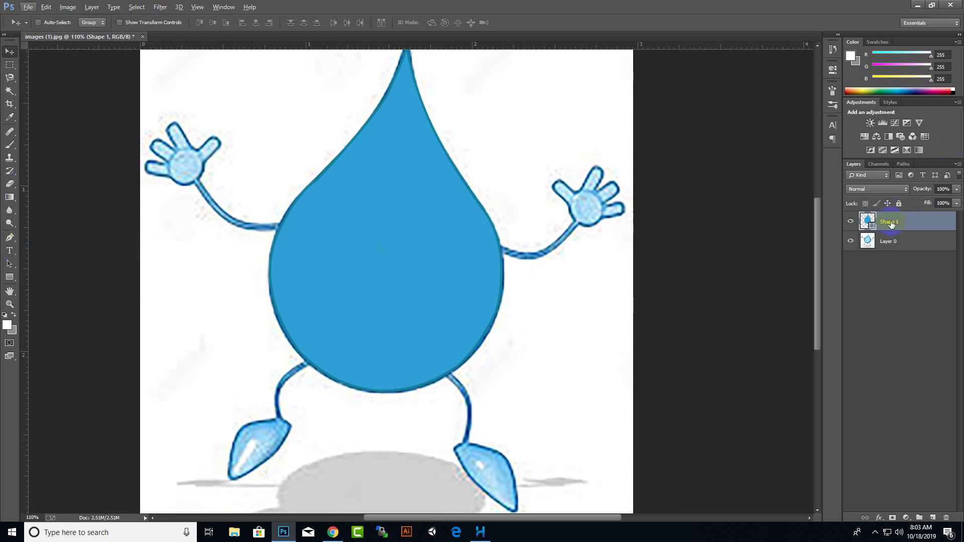
left_click(932, 517)
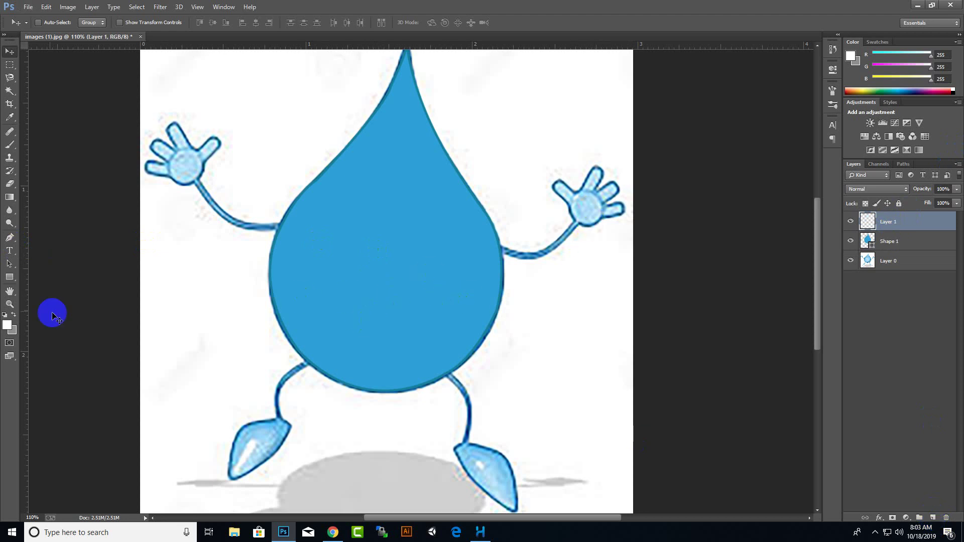
left_click(9, 237)
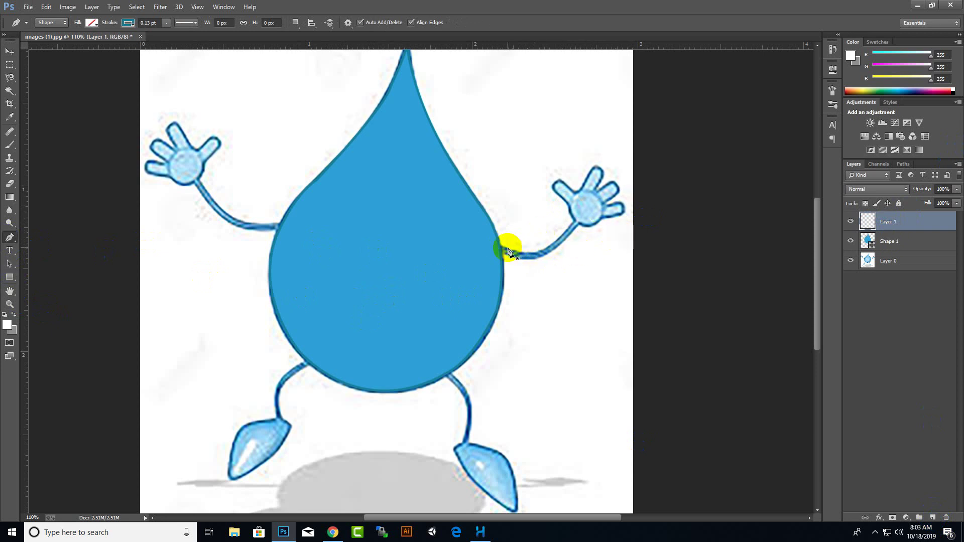
- Trace the right arm as a closed Pen shape starting and ending at the body edge
scroll(508, 249, "up", 1)
scroll(505, 250, "up", 1)
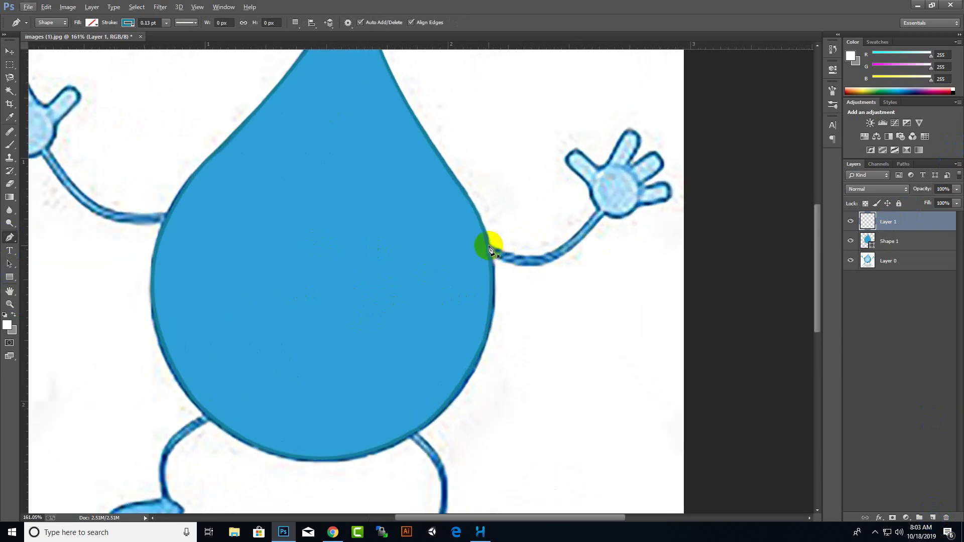
left_click(487, 245)
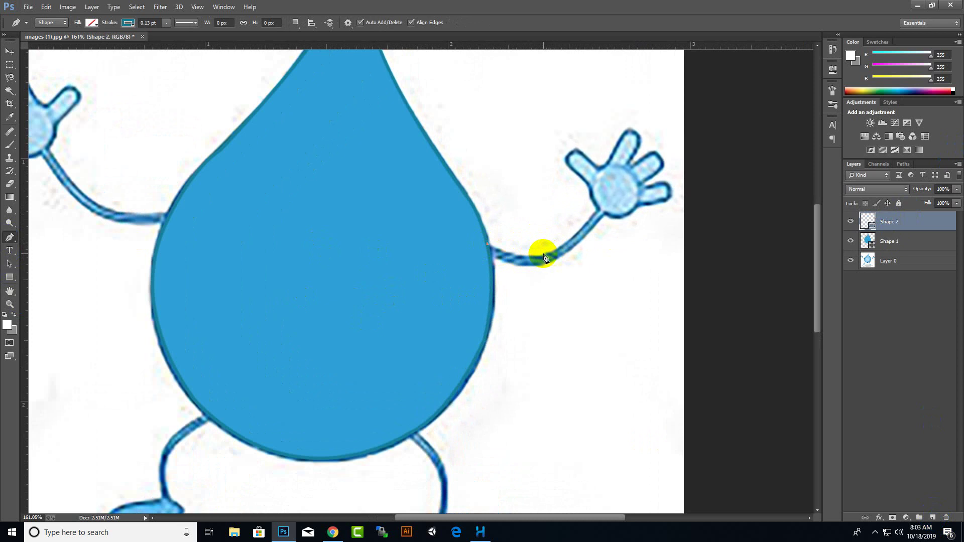
mouse_move(551, 257)
left_mouse_down()
mouse_move(564, 250)
mouse_move(548, 260)
left_mouse_up()
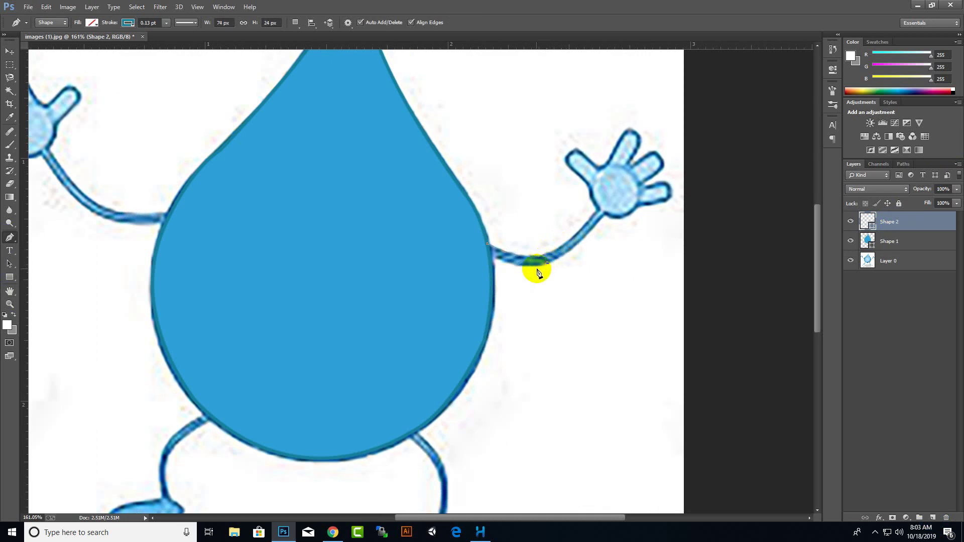
left_click(494, 265)
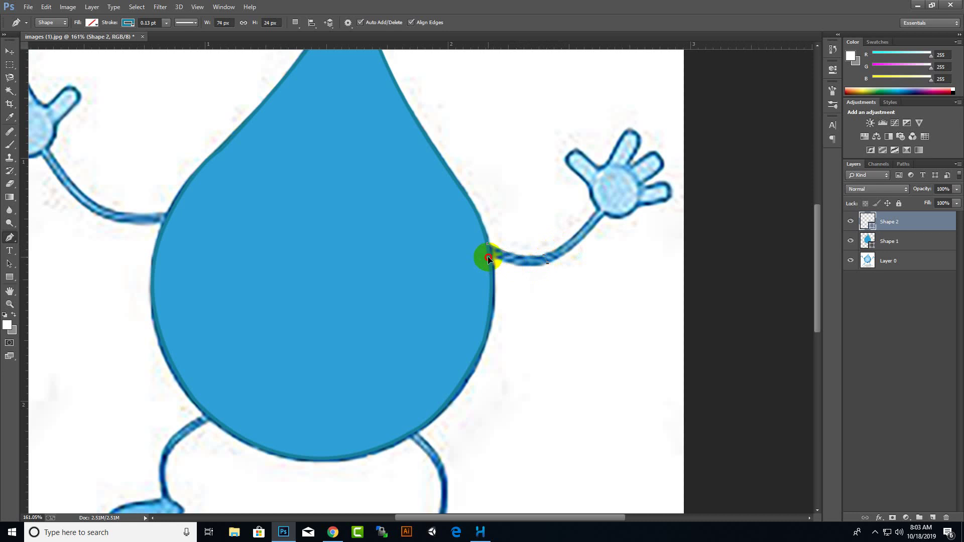
left_click_drag(488, 259, 465, 246)
left_click(488, 247)
left_click(491, 271)
left_click(492, 257)
left_click_drag(492, 260, 490, 251)
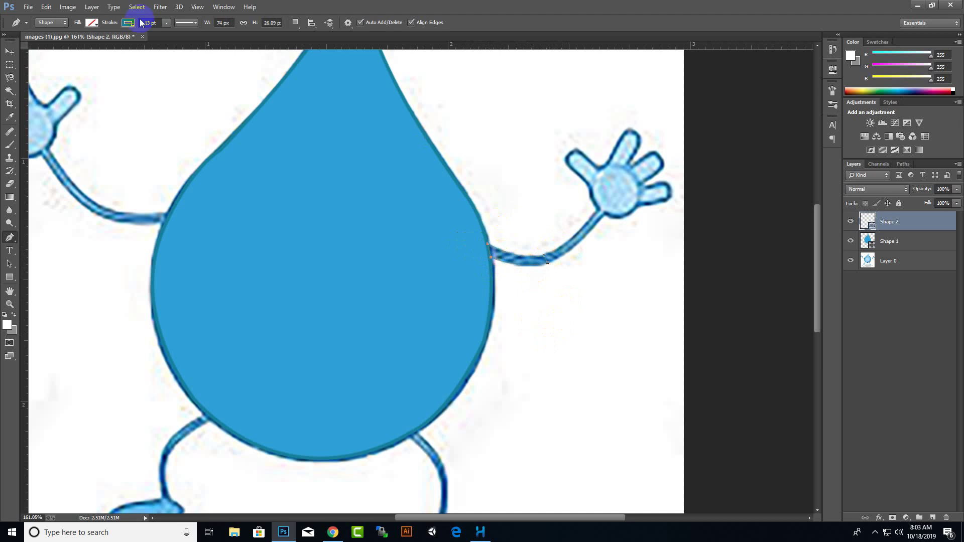
- Fill the arm shape blue and set its outline to 1 pt, then 0.5 pt
left_click(95, 24)
left_click(45, 71)
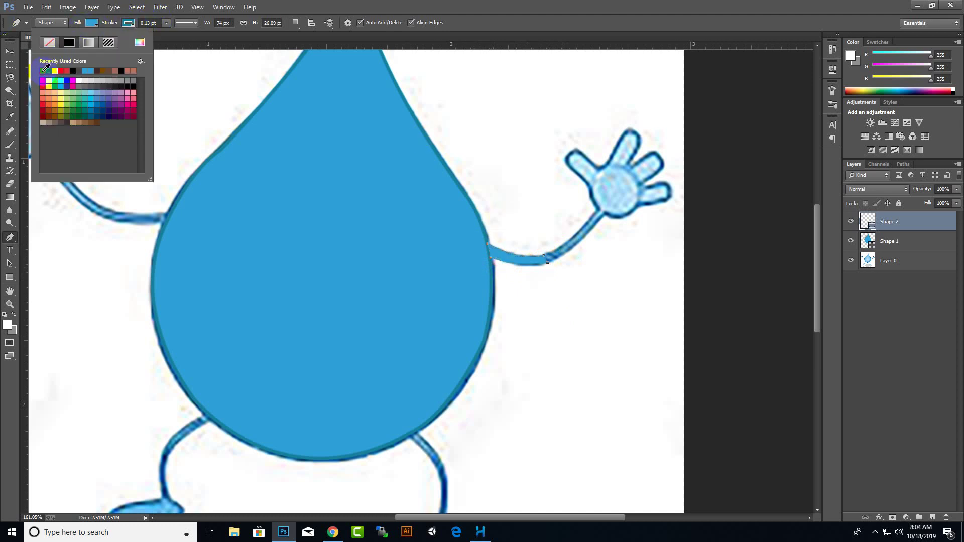
left_click(116, 27)
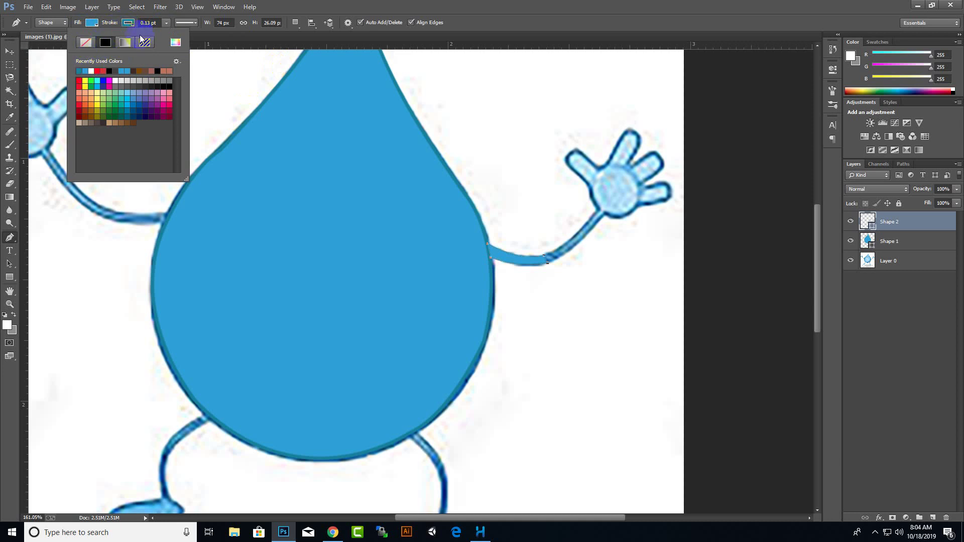
left_click(150, 22)
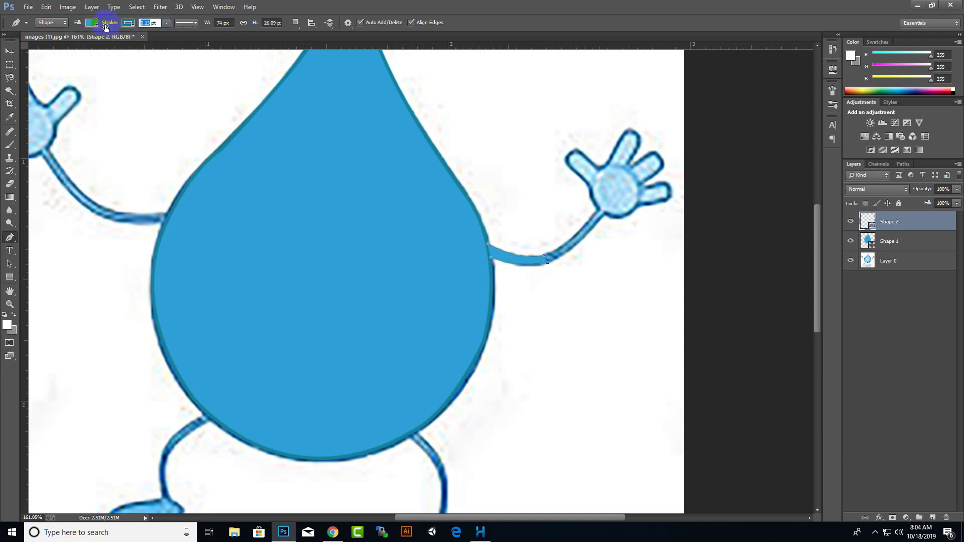
type("1")
key("Return")
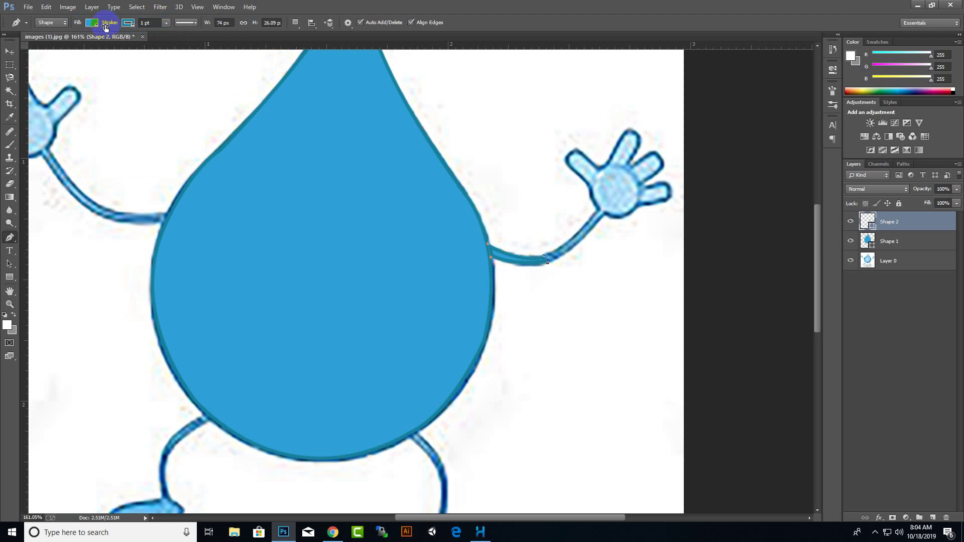
scroll(548, 264, "up", 3)
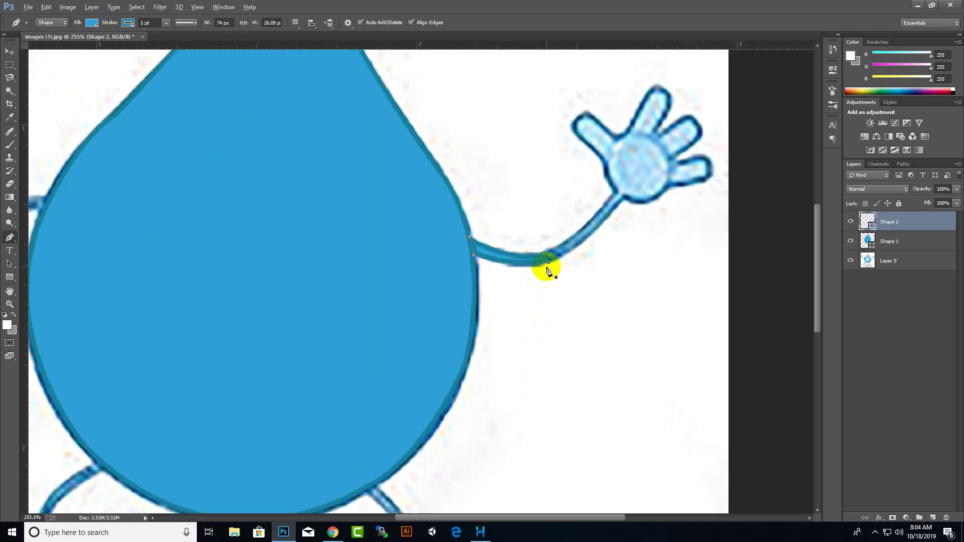
scroll(548, 271, "up", 1)
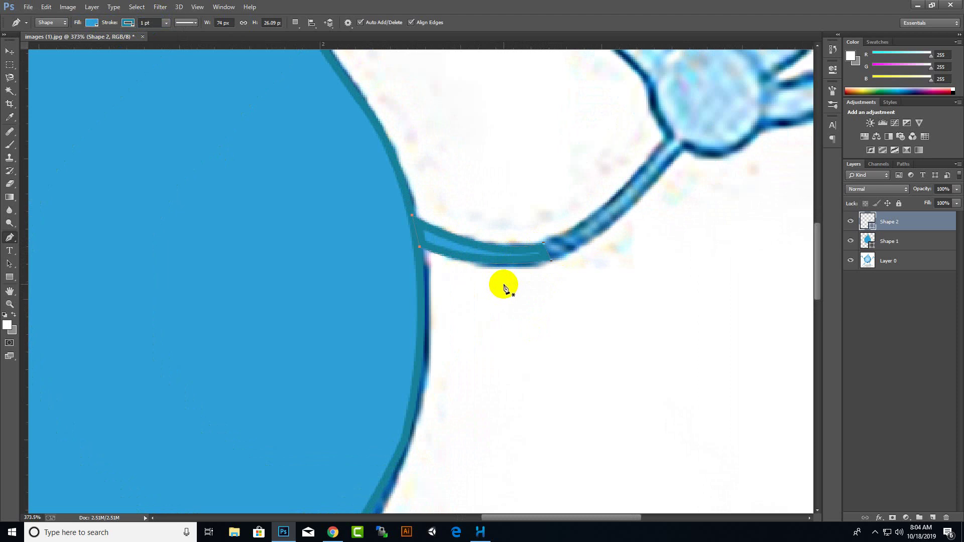
scroll(504, 289, "down", 2)
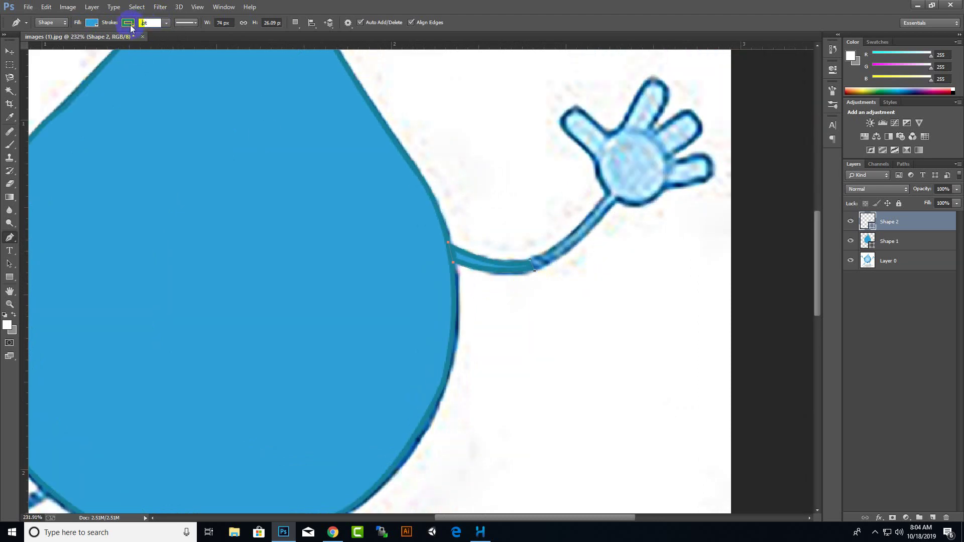
type("0.5")
key("Return")
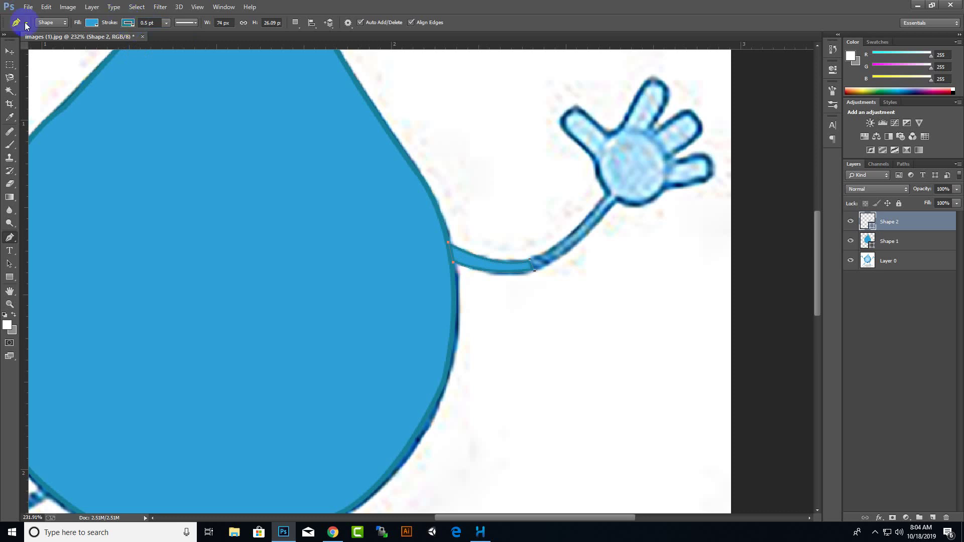
- Switch to the Move tool and fit the whole image on screen
left_click(8, 53)
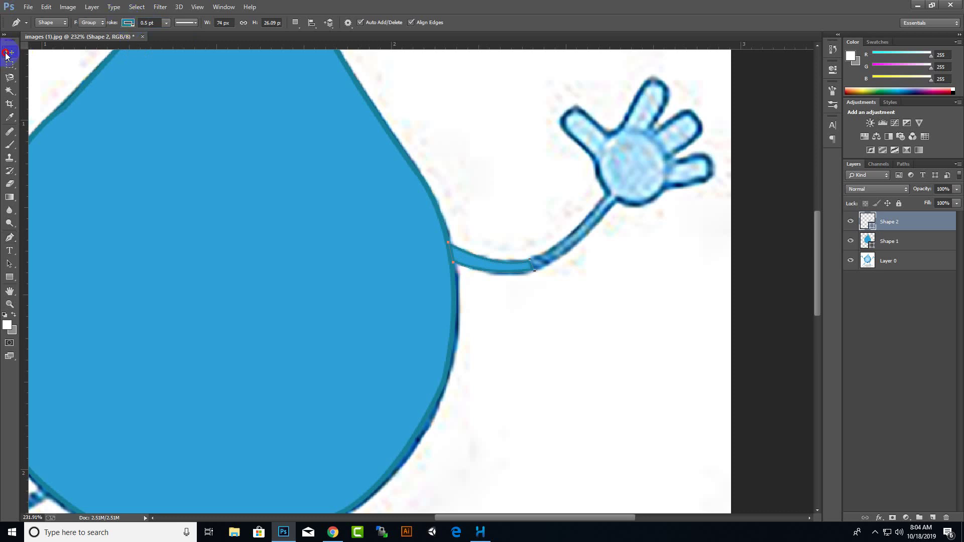
key("ctrl+0")
right_click(413, 299)
- Select Shape 1 and set the drop body's outline to 0.5 pt
left_click(432, 304)
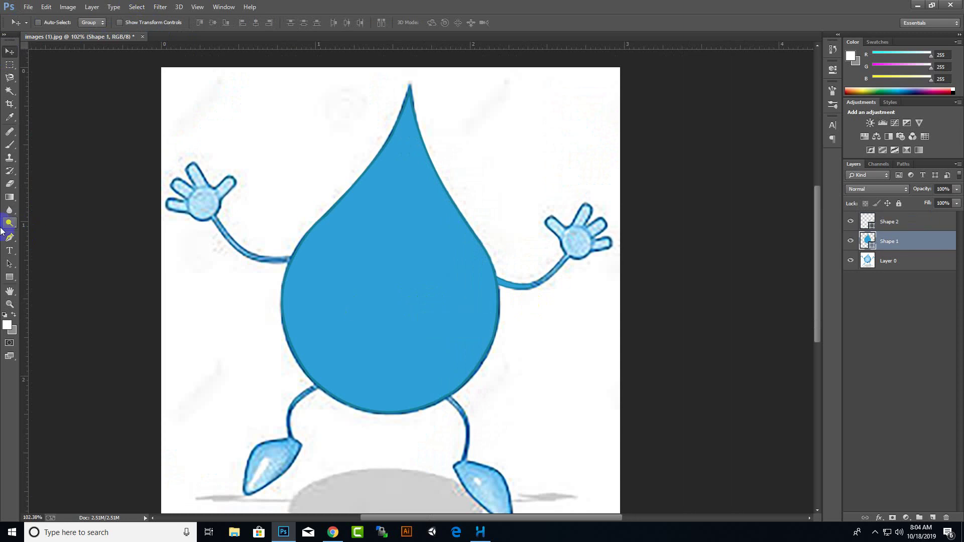
left_click(10, 237)
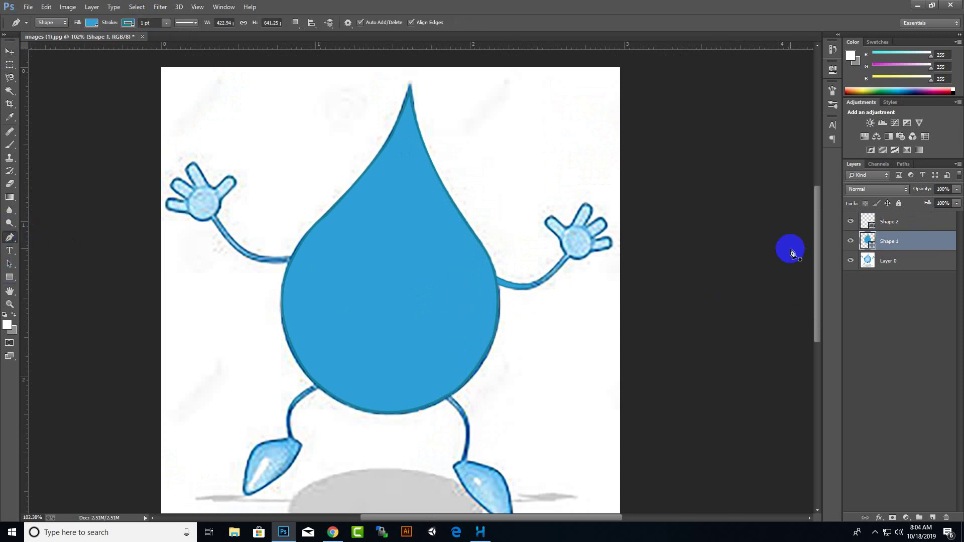
left_click(142, 22)
left_click(105, 25)
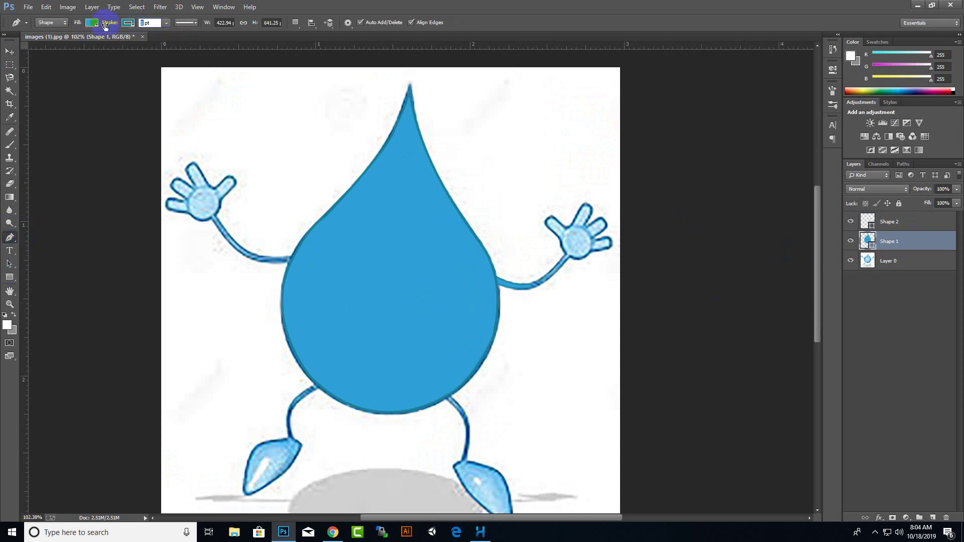
type("5")
type("0.5")
key("Return")
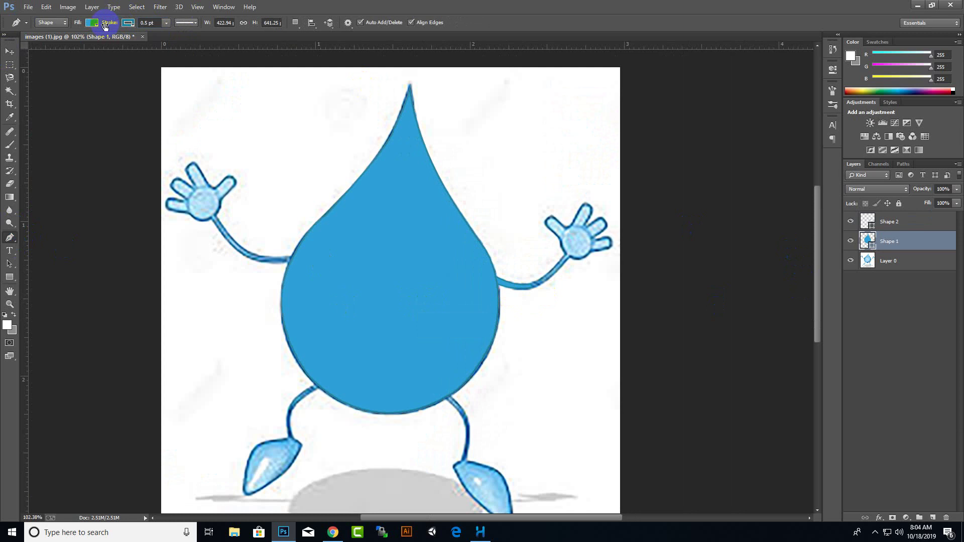
- Zoom in near the right hand and select the Shape 2 layer
key("v")
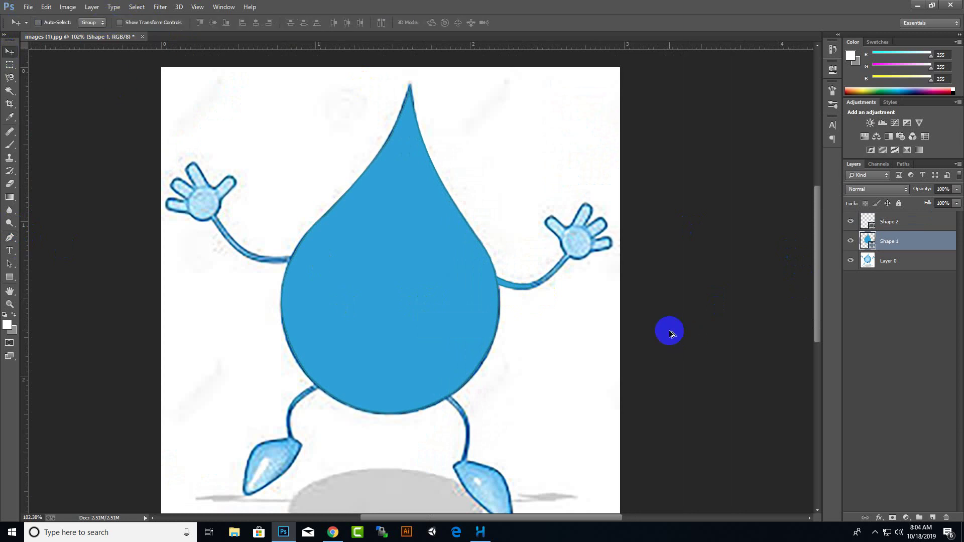
scroll(563, 301, "up", 3)
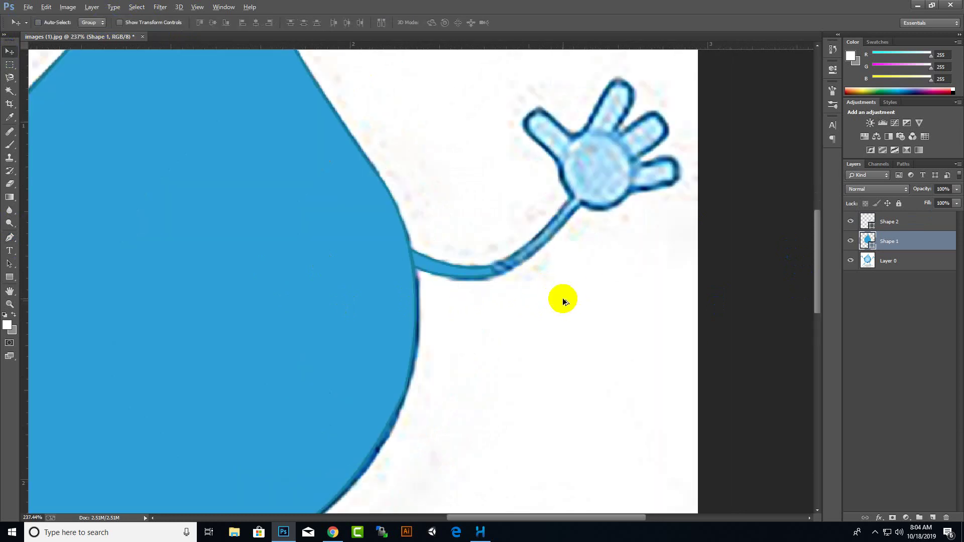
left_click(890, 222)
- Dismiss the Layer Style dialog and rename Shape 2 to 'leftarm'
double_click(907, 230)
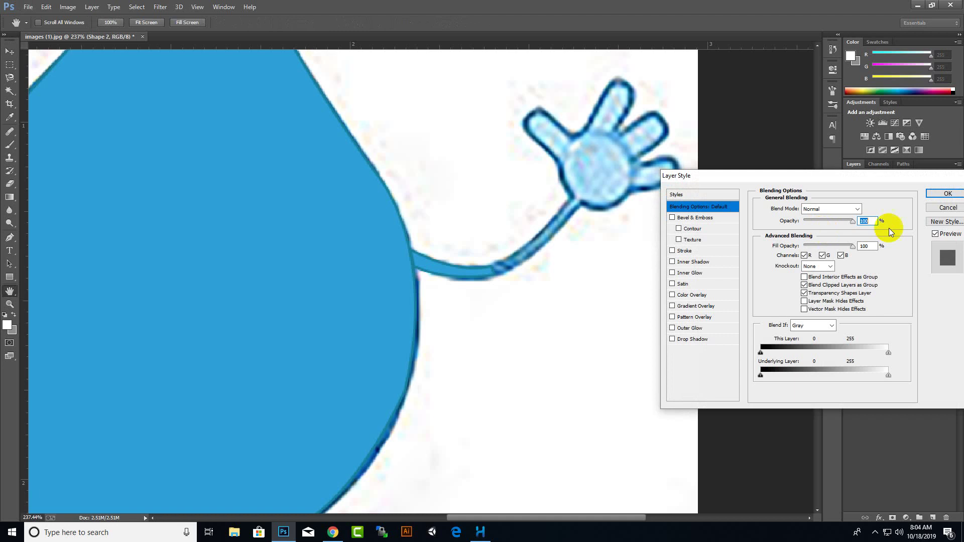
left_click(941, 203)
type("letter")
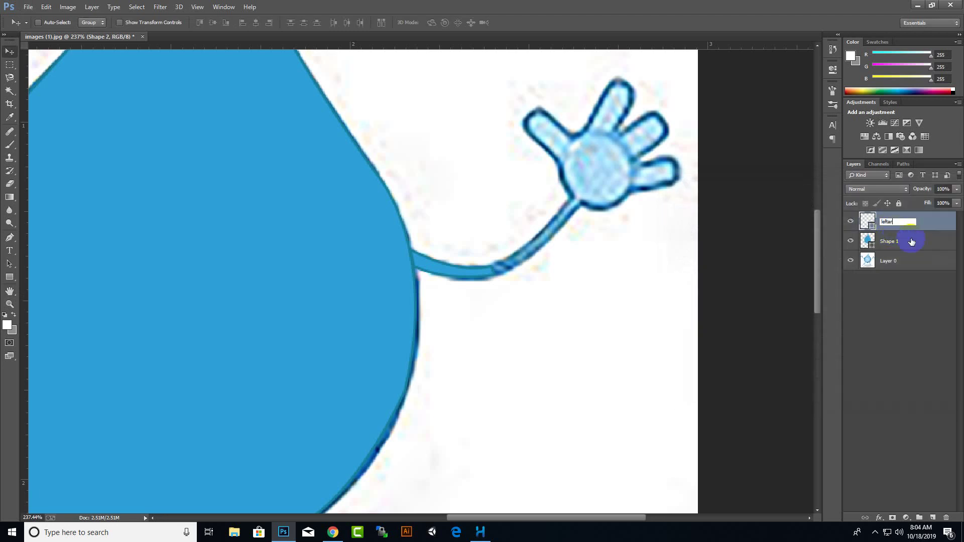
type("m")
key("Return")
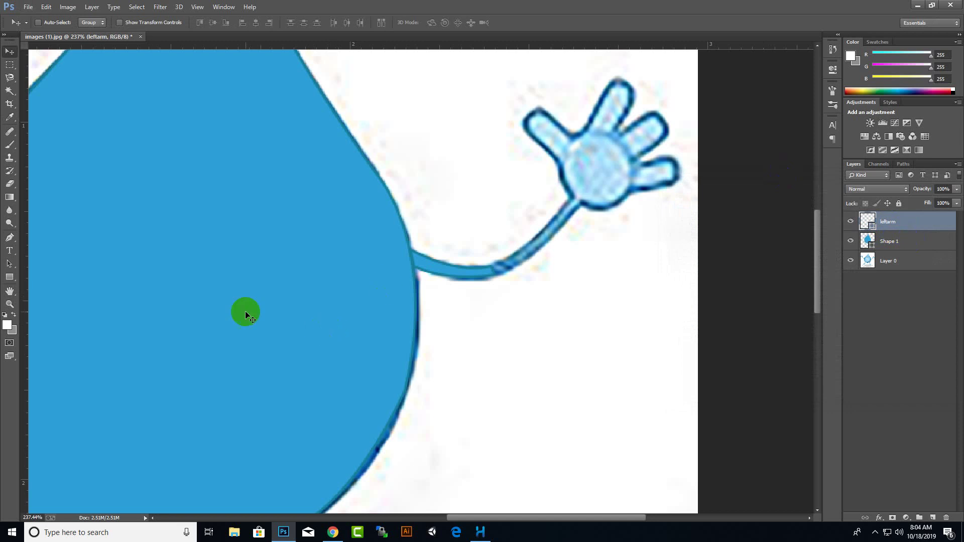
- Trace the forearm from the wrist to the arm's bend as a closed blue Pen shape
left_click(9, 240)
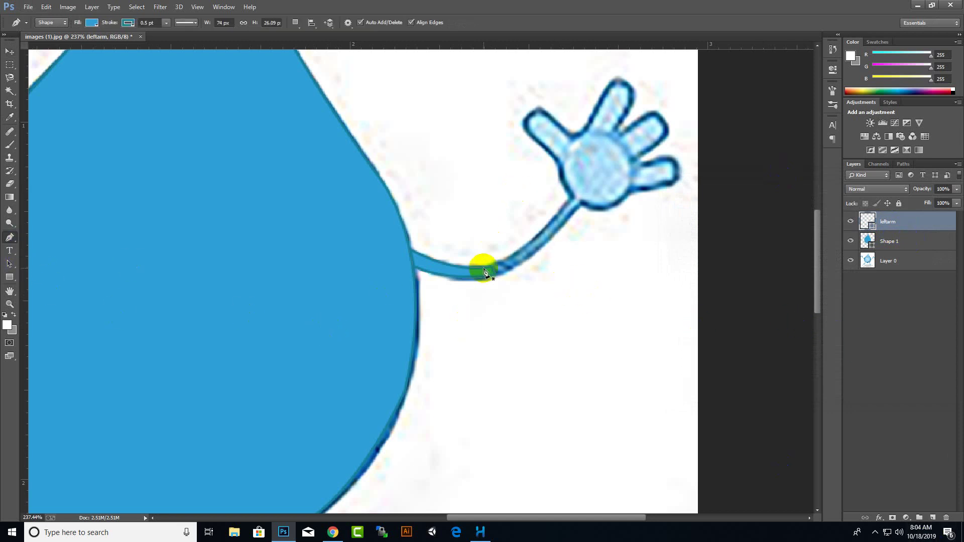
left_click(573, 196)
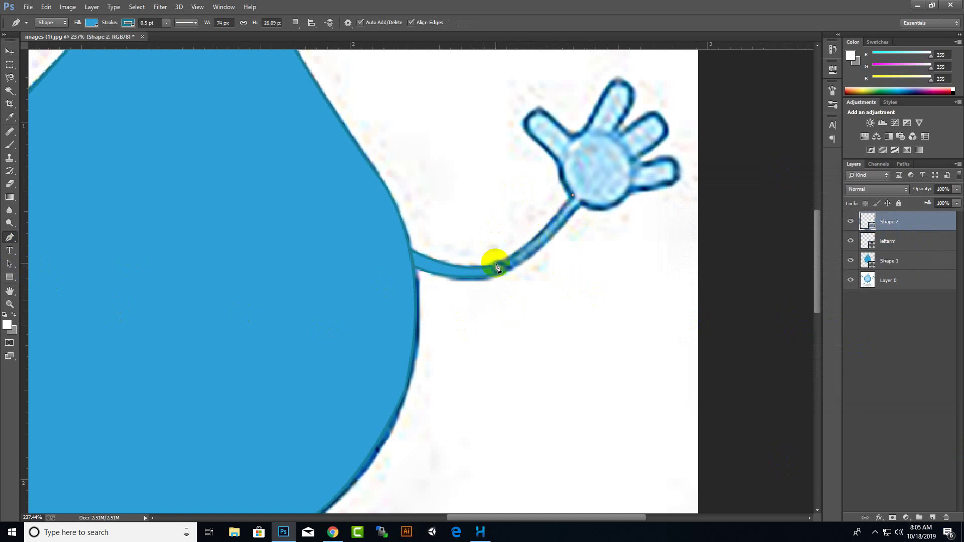
mouse_move(490, 272)
left_mouse_down()
mouse_move(450, 275)
mouse_move(457, 269)
left_mouse_up()
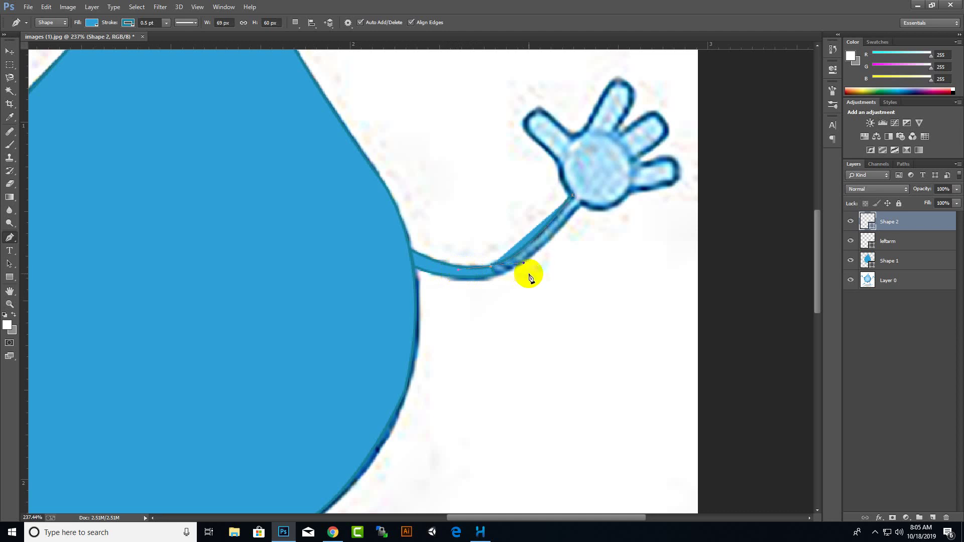
left_click(492, 275)
left_click_drag(495, 278, 497, 282)
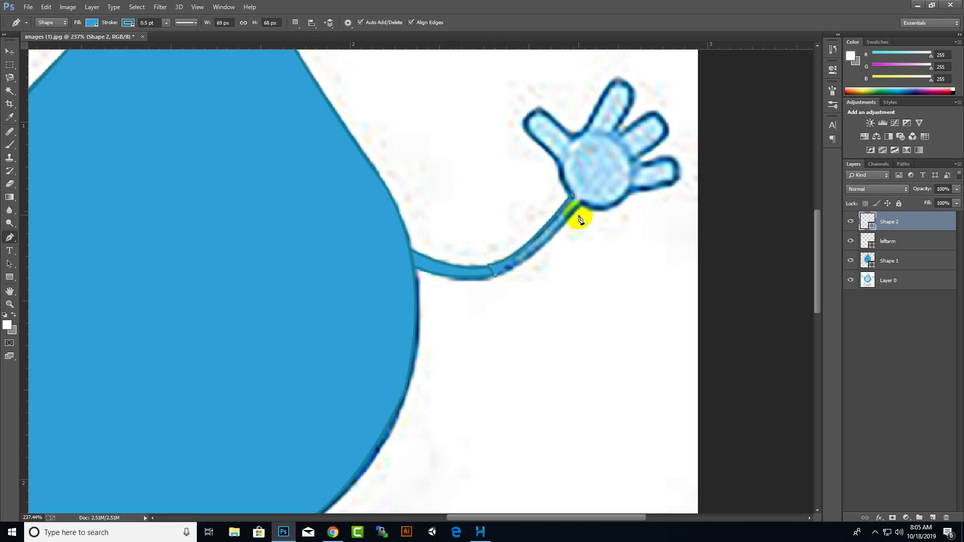
left_click_drag(582, 203, 622, 152)
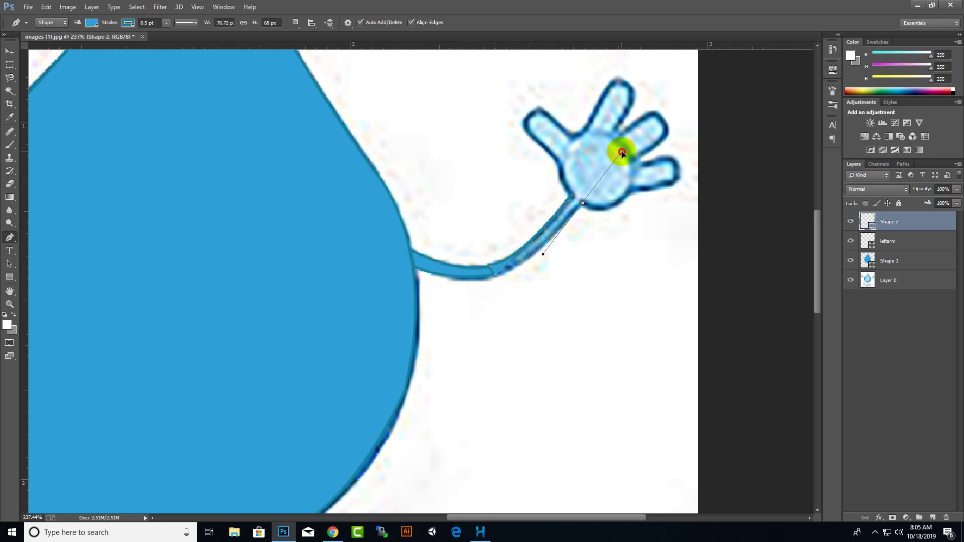
left_click(583, 204)
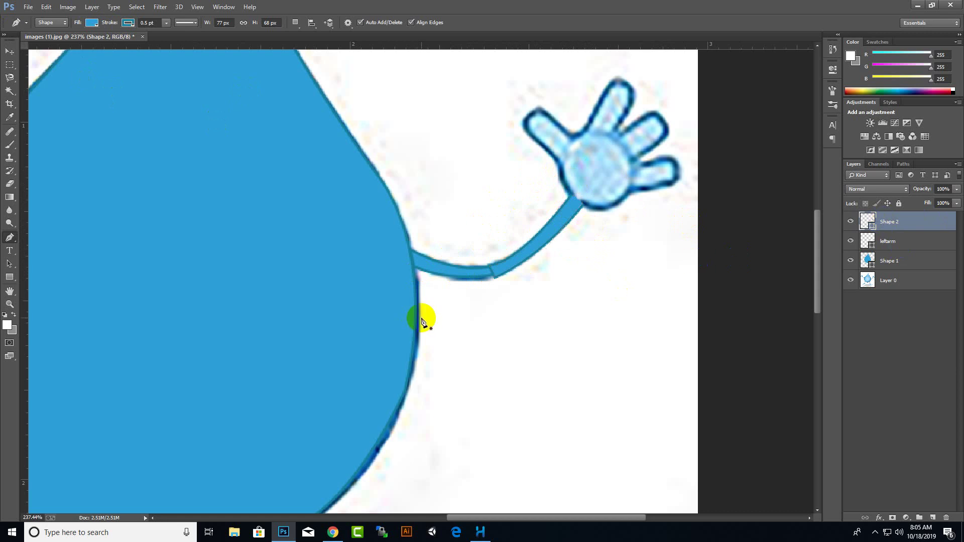
left_click(10, 51)
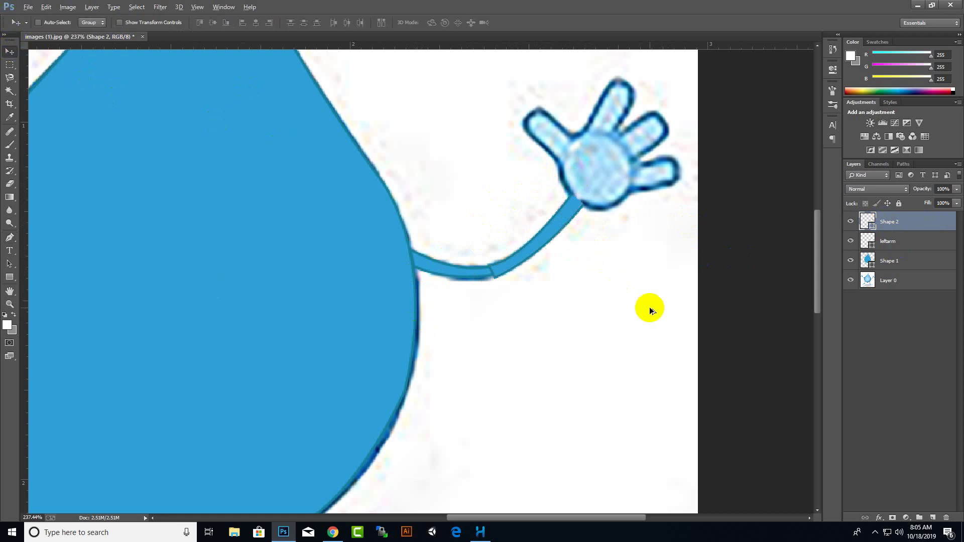
- Free-transform the forearm shape, shortening its height and rotating it about -1.9°
scroll(533, 277, "up", 1)
key("ctrl+t")
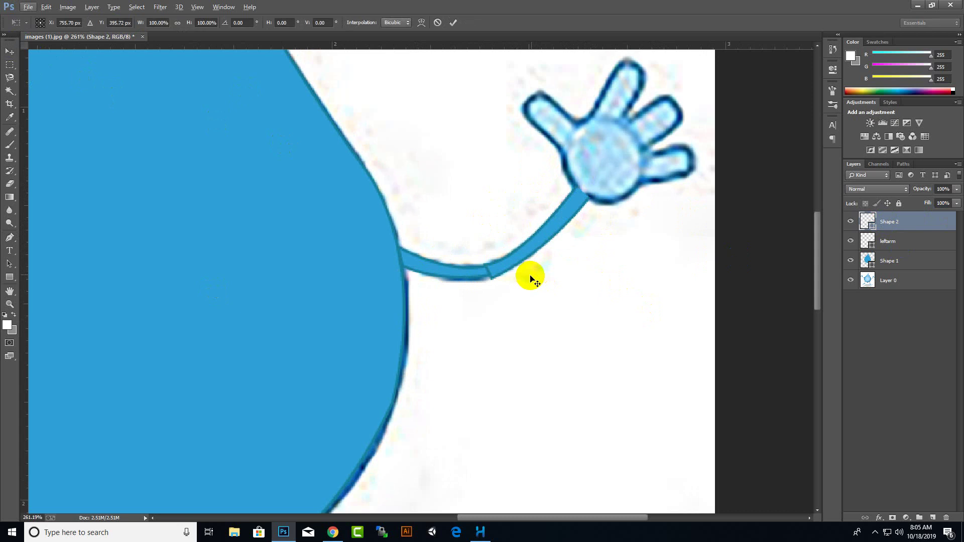
scroll(495, 286, "up", 2)
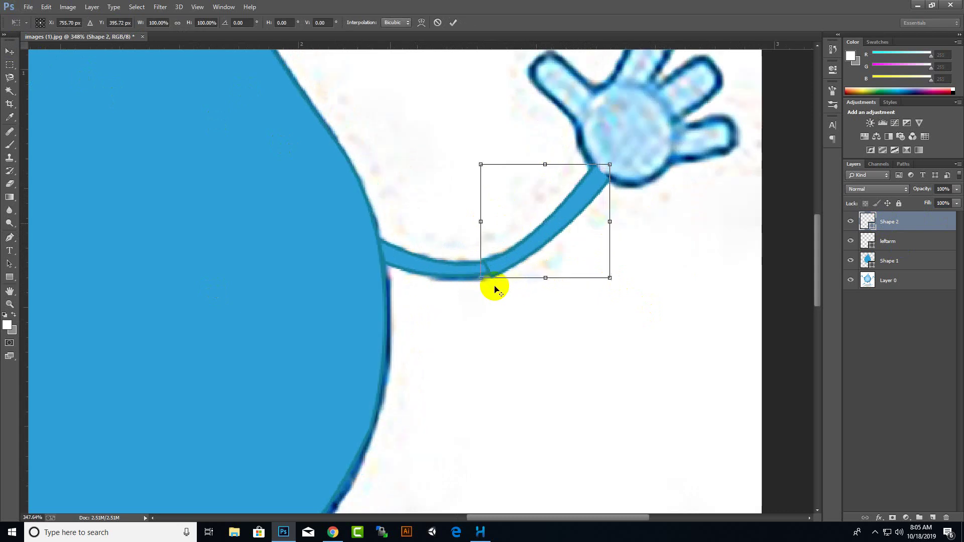
scroll(495, 286, "up", 2)
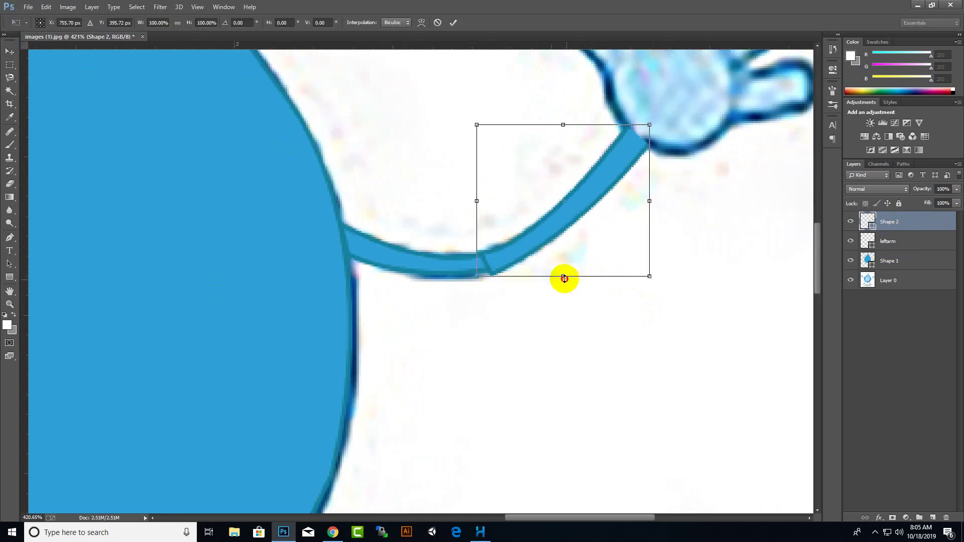
left_click_drag(563, 277, 561, 271)
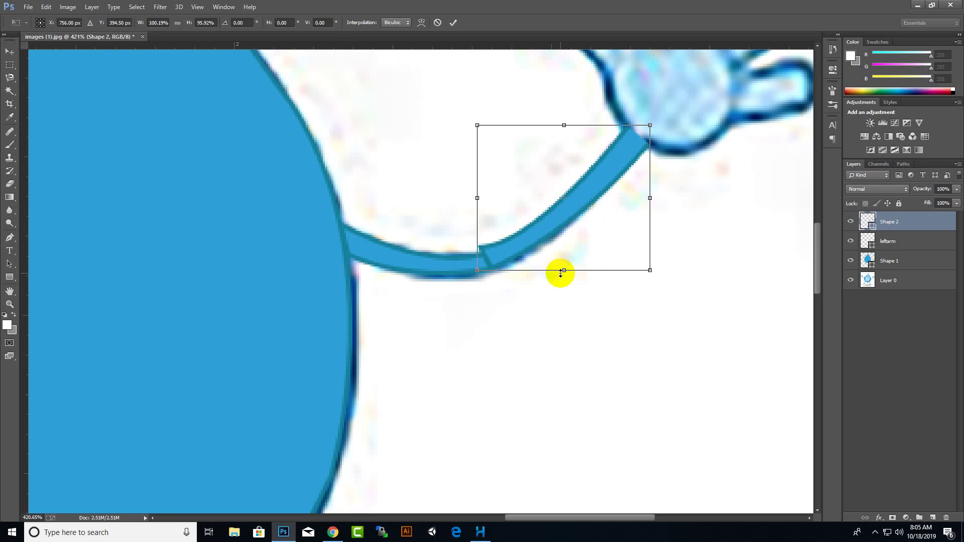
left_click_drag(564, 125, 573, 145)
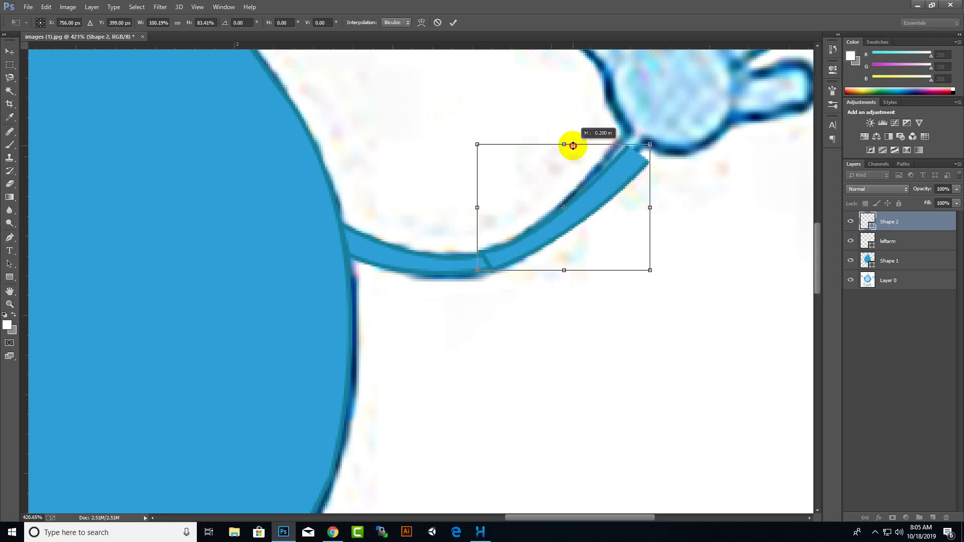
left_click_drag(658, 288, 653, 283)
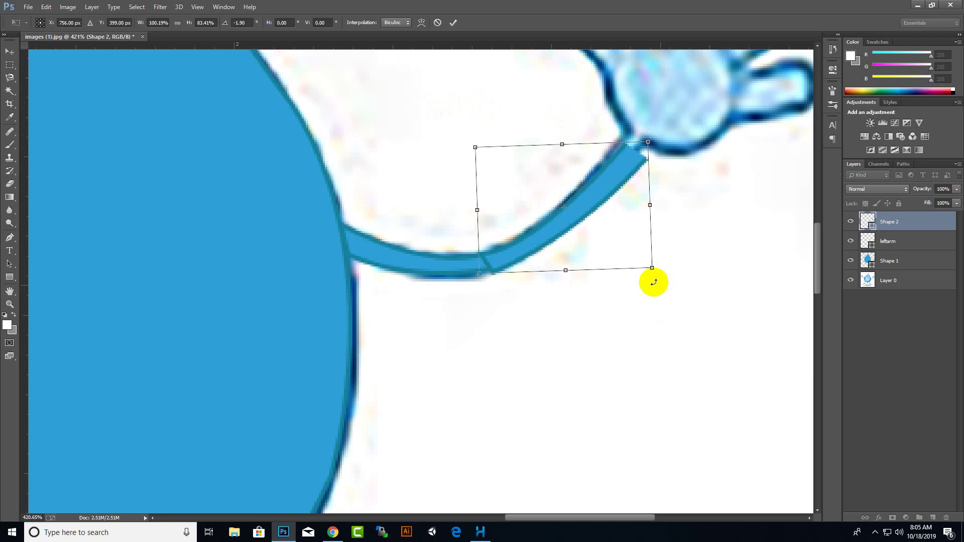
left_click_drag(594, 201, 596, 203)
key("ctrl+z")
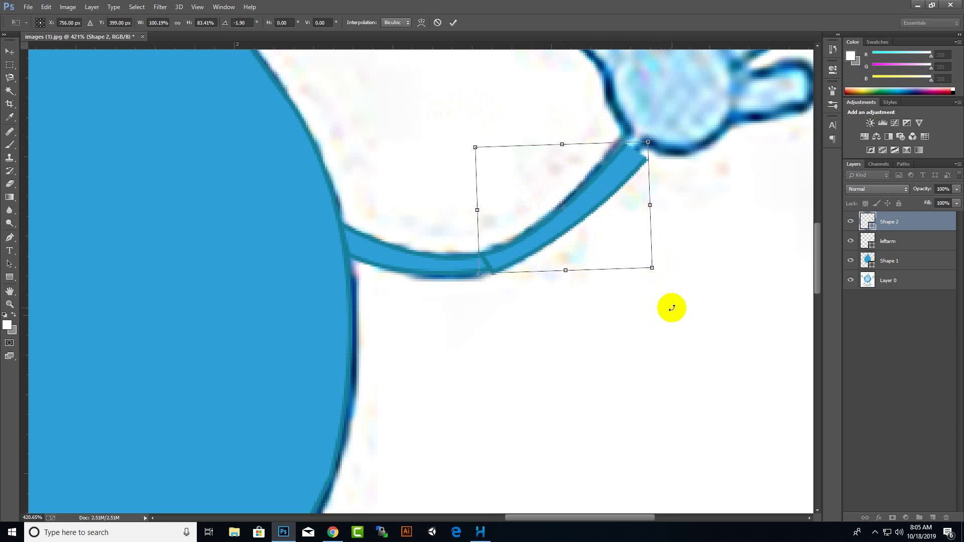
key("Return")
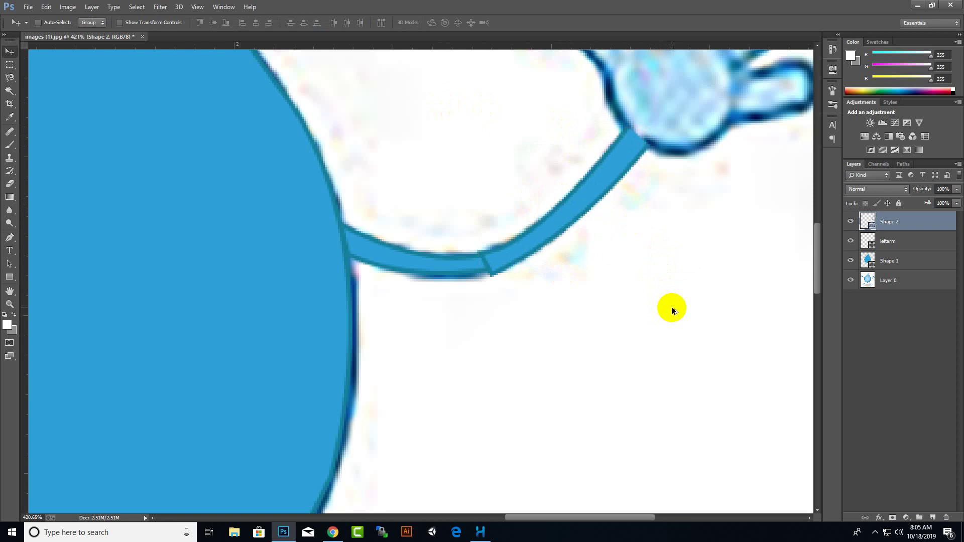
- Select the Shape 2 layer from the canvas right-click layer list
scroll(557, 280, "down", 3)
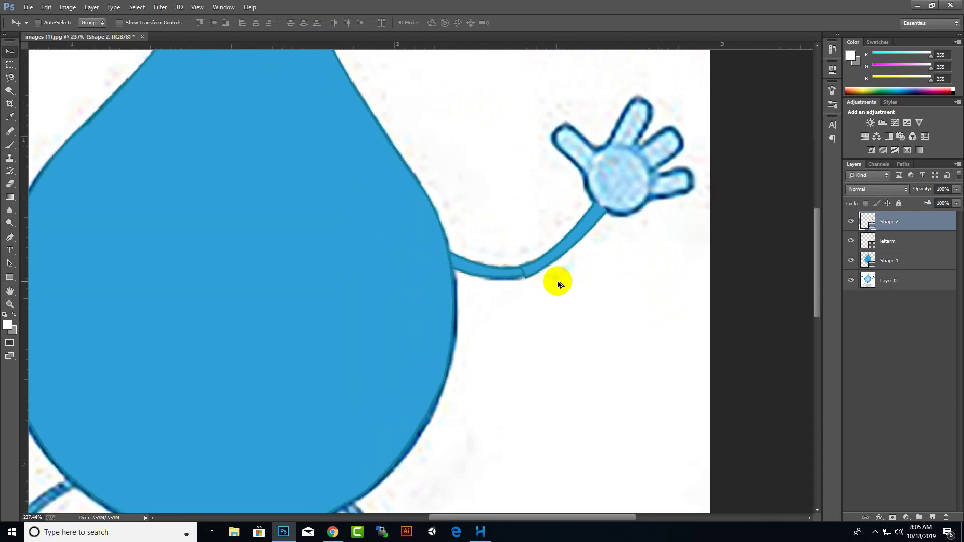
scroll(558, 280, "up", 2)
right_click(537, 253)
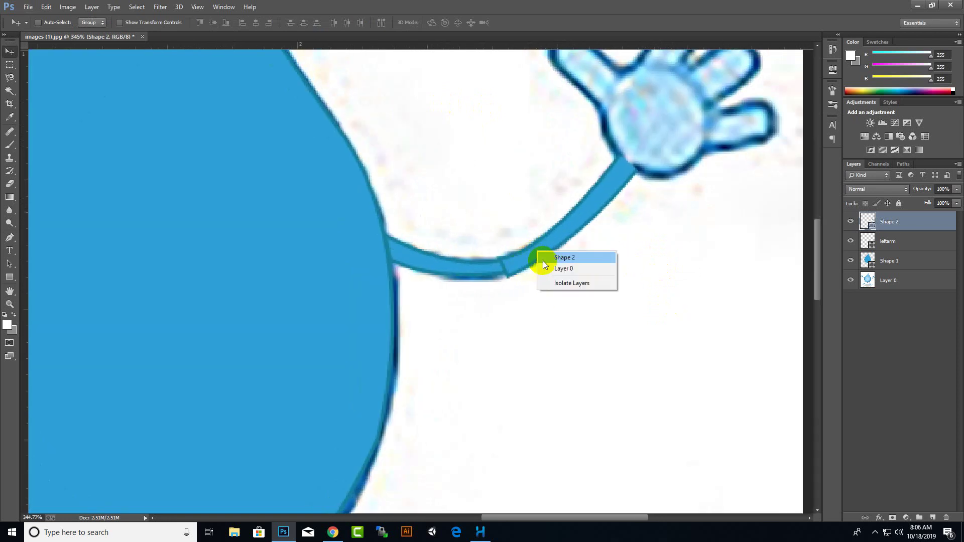
left_click(543, 261)
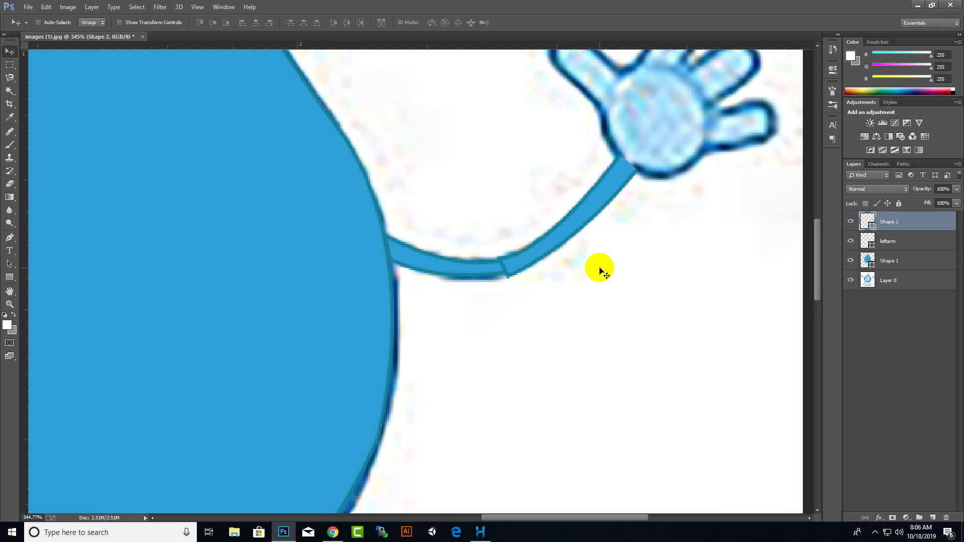
- Warp the forearm's lower end to meet the upper arm at the bend
key("ctrl+t")
right_click(570, 240)
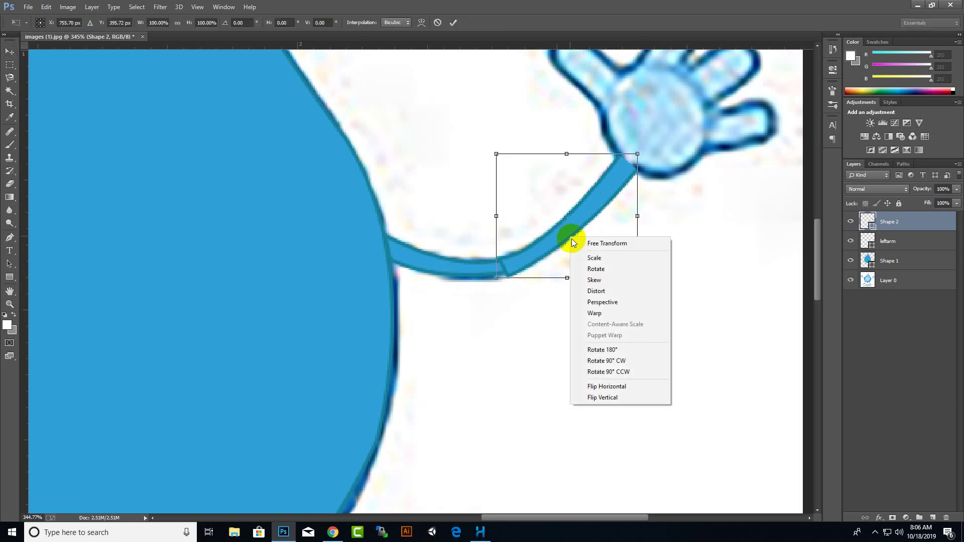
left_click(597, 314)
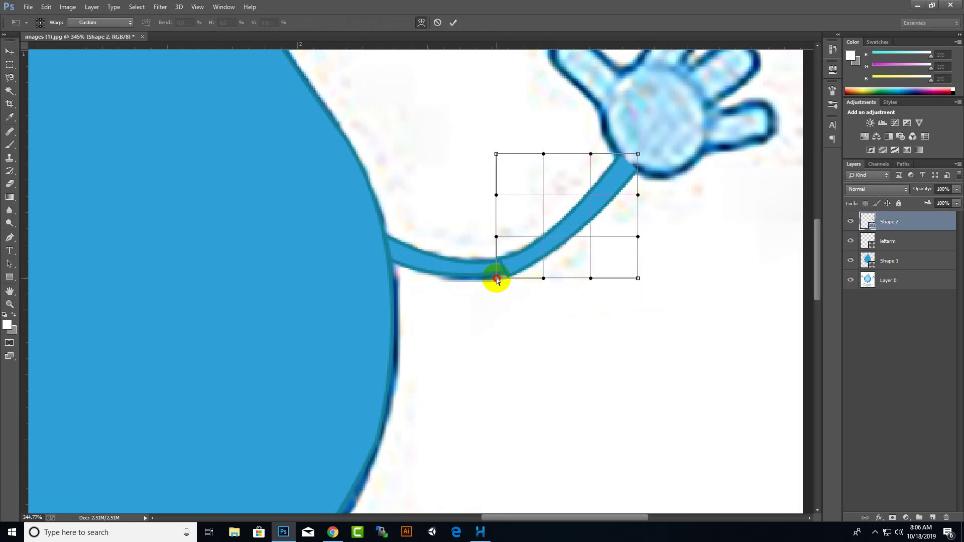
left_click_drag(496, 279, 495, 275)
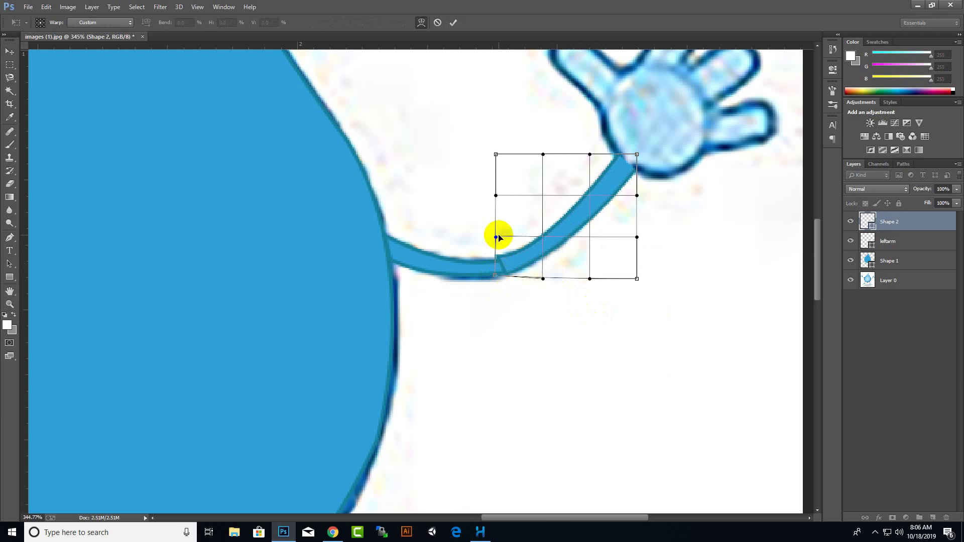
left_click_drag(498, 238, 499, 246)
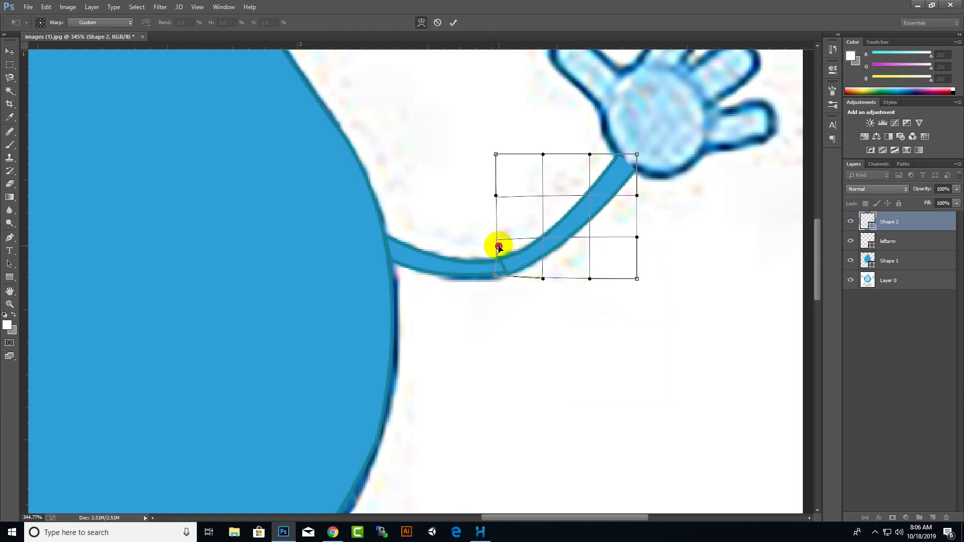
left_click(501, 276)
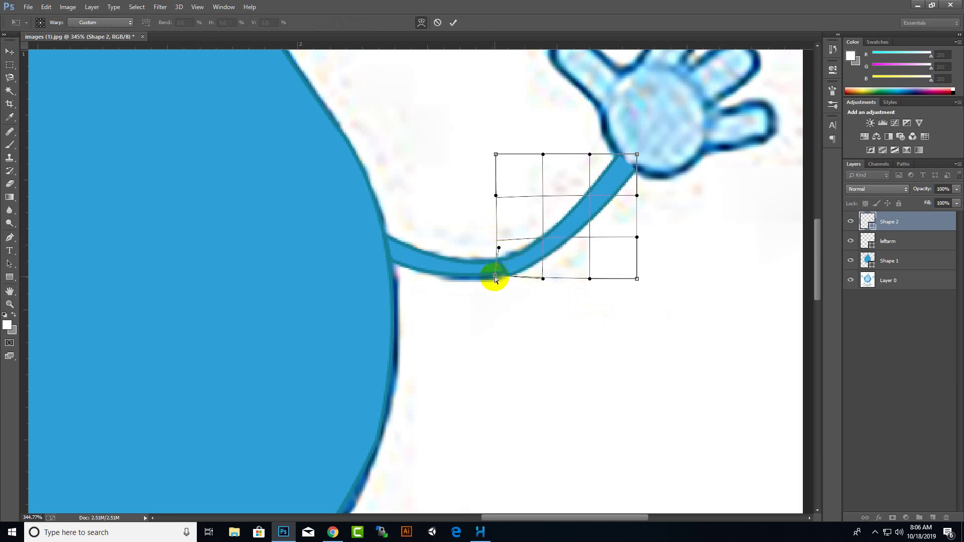
left_click_drag(495, 279, 493, 274)
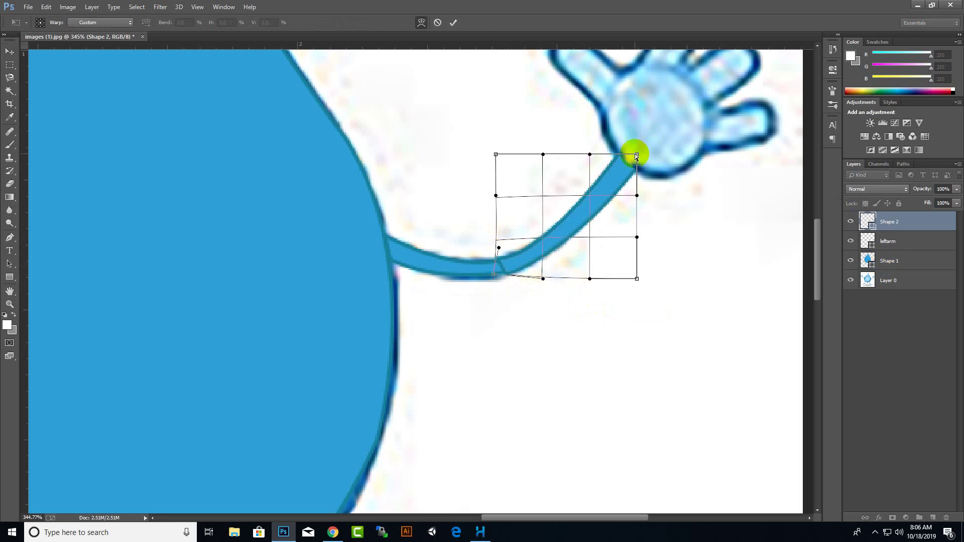
key("Return")
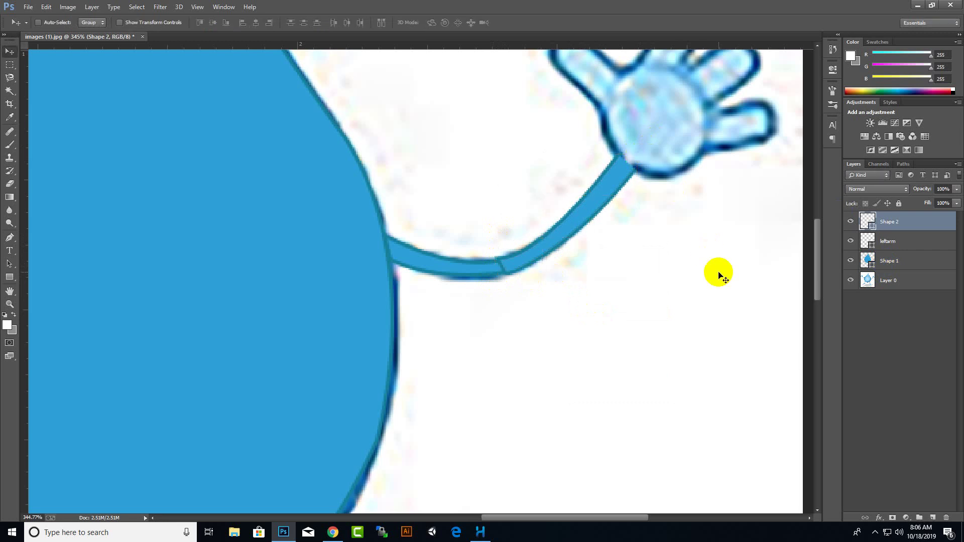
- Make leftarm the active layer from the canvas layer menu and pick the Eraser tool
scroll(508, 276, "down", 2)
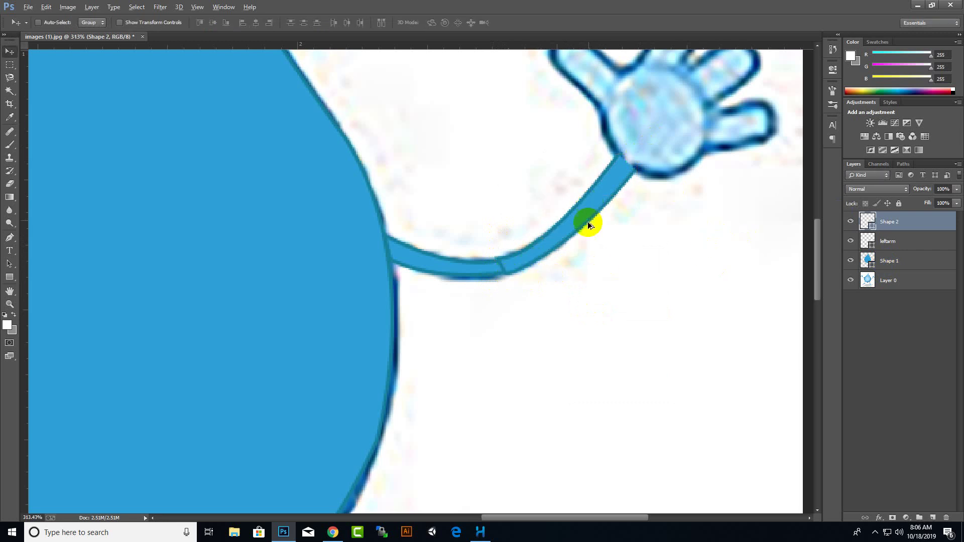
scroll(584, 241, "down", 1)
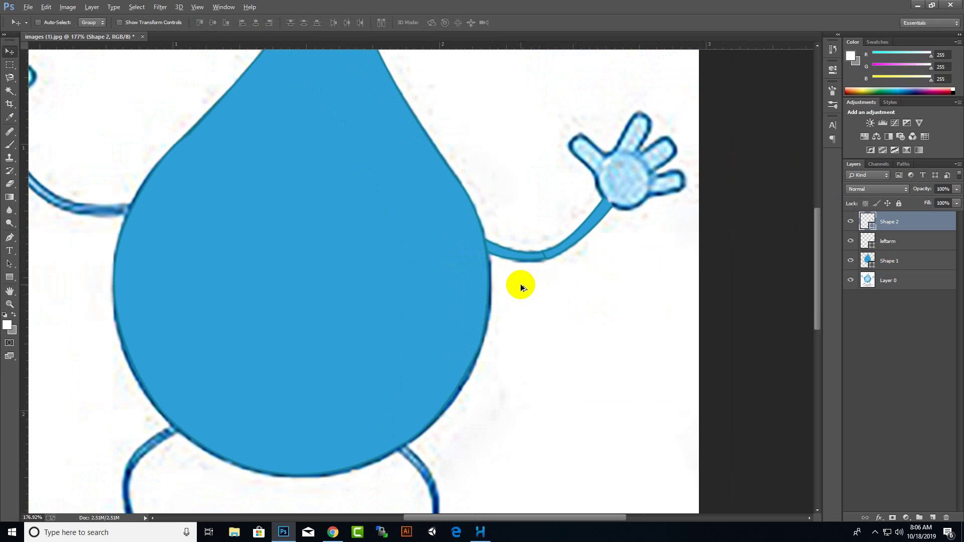
scroll(541, 252, "up", 2)
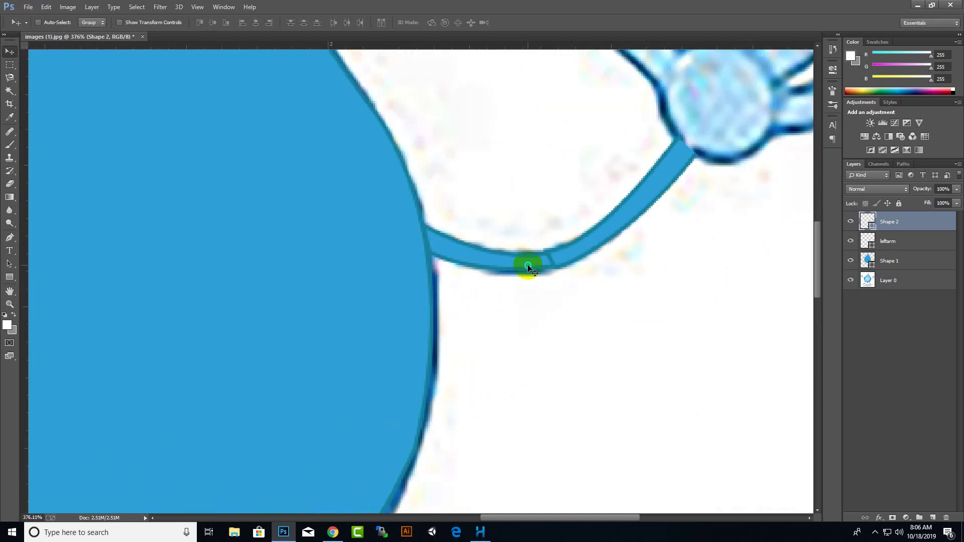
right_click(528, 268)
left_click(548, 282)
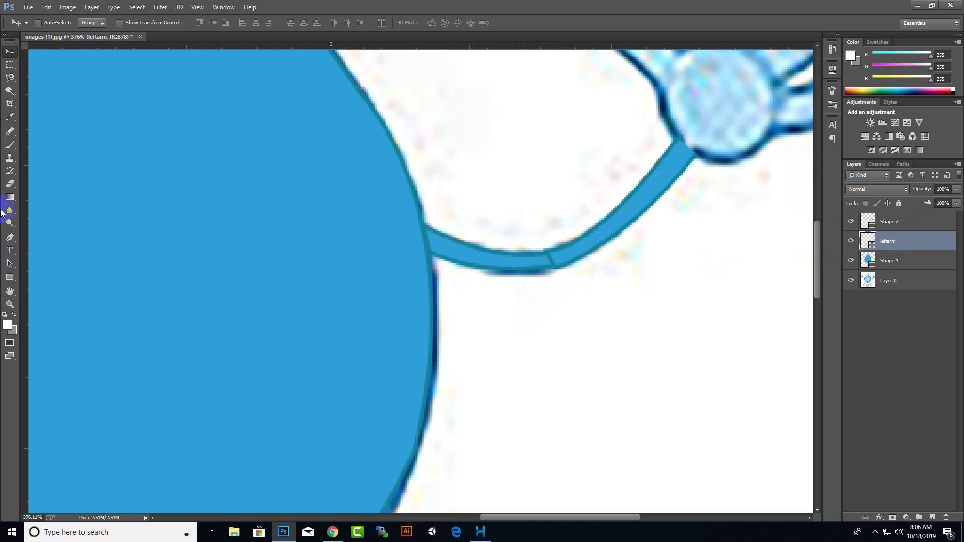
left_click(9, 185)
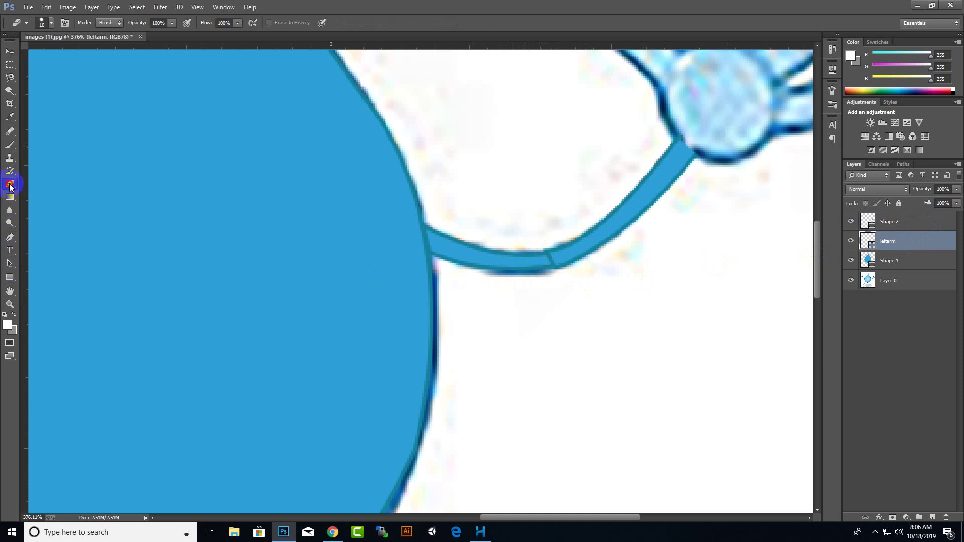
- Rasterize the leftarm layer and set the standard eraser to 1 px, touching up the joint
right_click(10, 187)
left_click(39, 151)
left_click(52, 24)
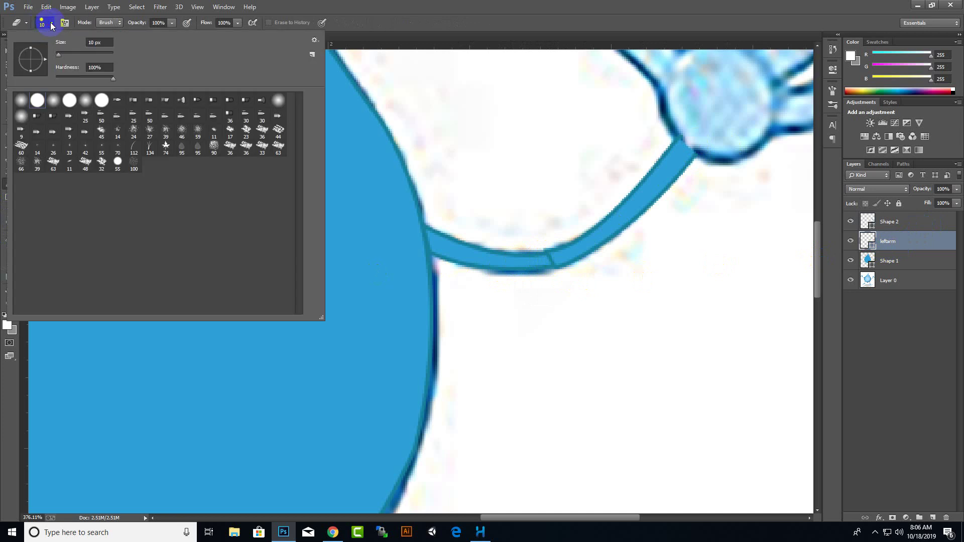
left_click(573, 161)
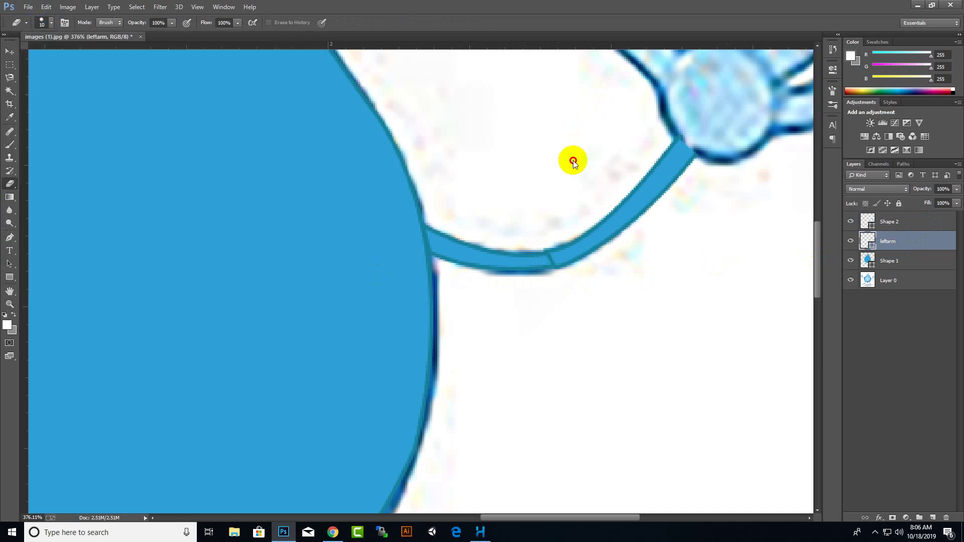
key("Return")
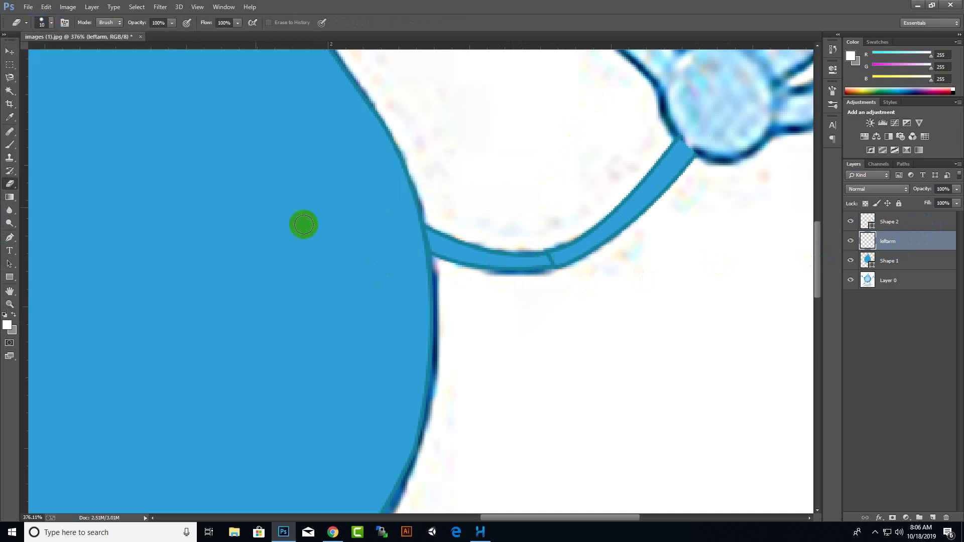
left_click(50, 23)
left_click_drag(59, 55, 54, 57)
left_click(552, 259)
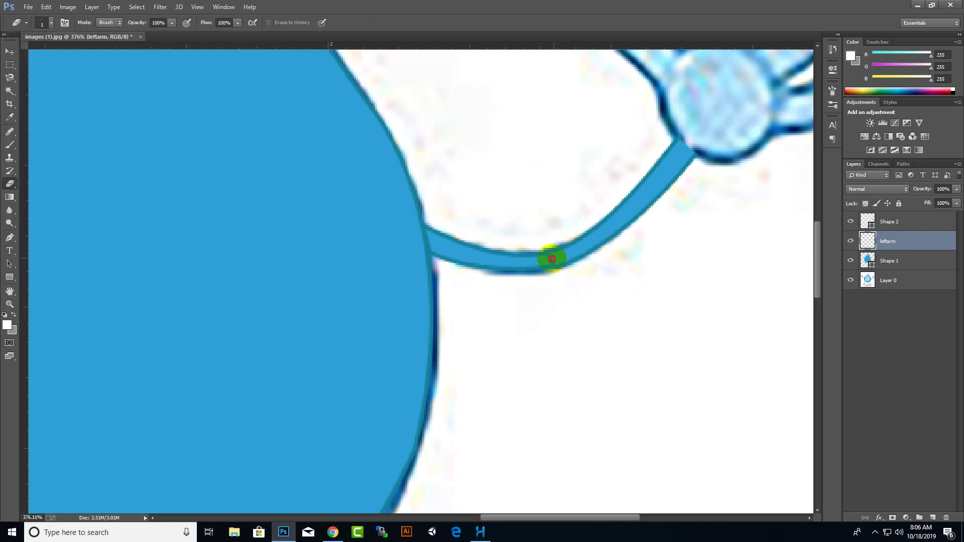
mouse_move(552, 259)
left_mouse_down()
mouse_move(538, 261)
mouse_move(565, 266)
left_mouse_up()
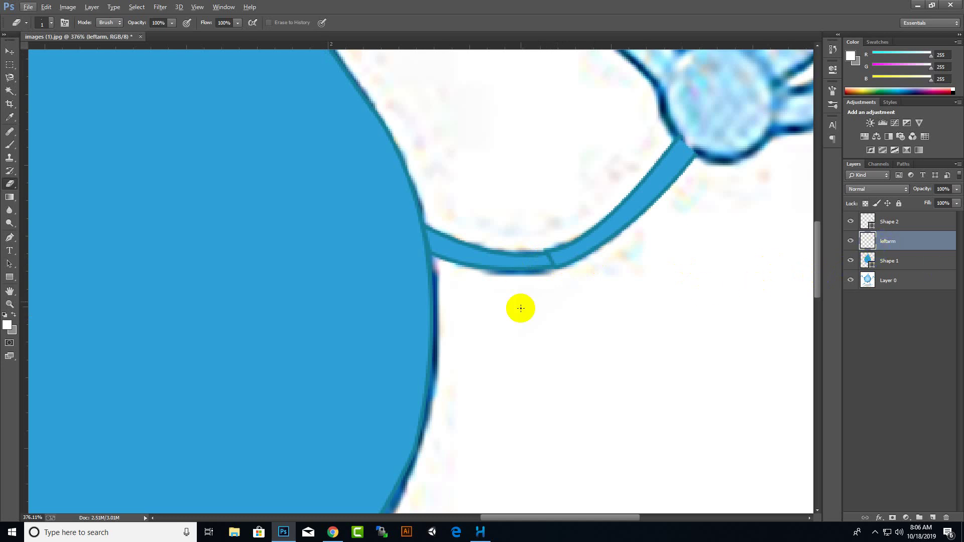
left_click(542, 260)
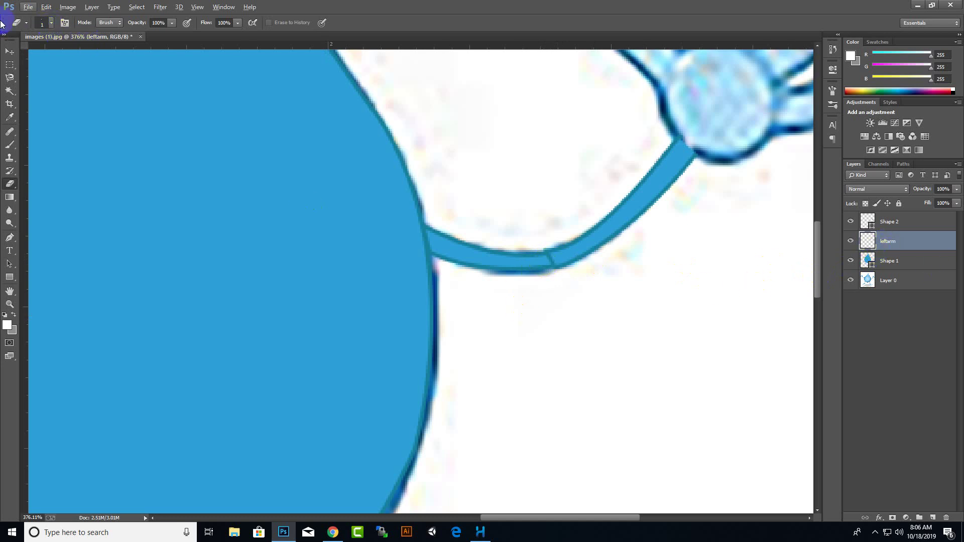
- Hide Shape 2, erase the leftarm overlap at the joint, then show Shape 2 again
left_click(10, 52)
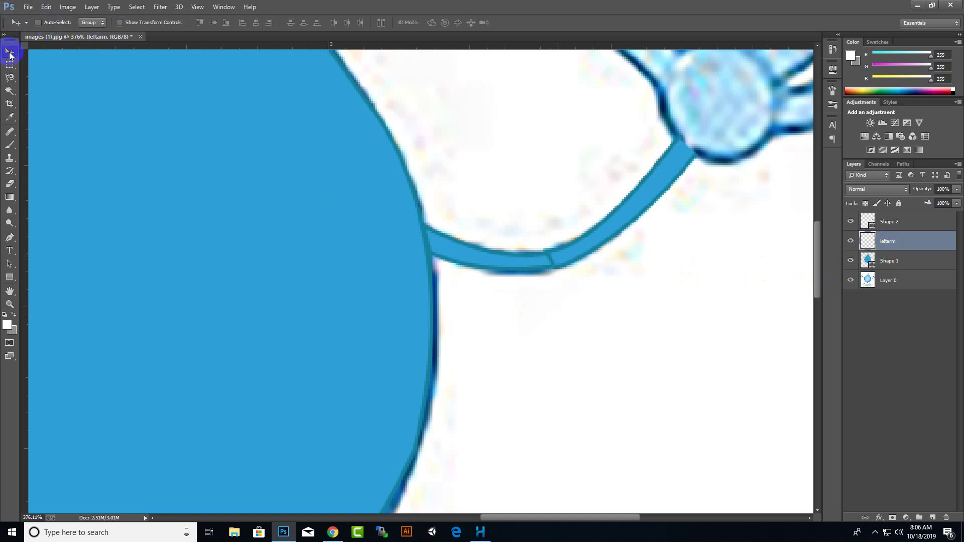
left_click(851, 223)
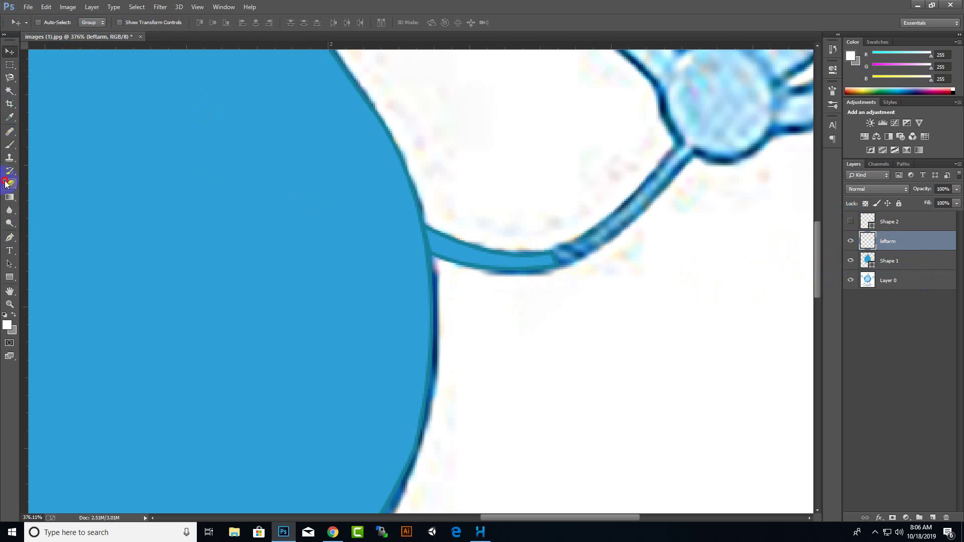
left_click(10, 184)
scroll(558, 258, "up", 3)
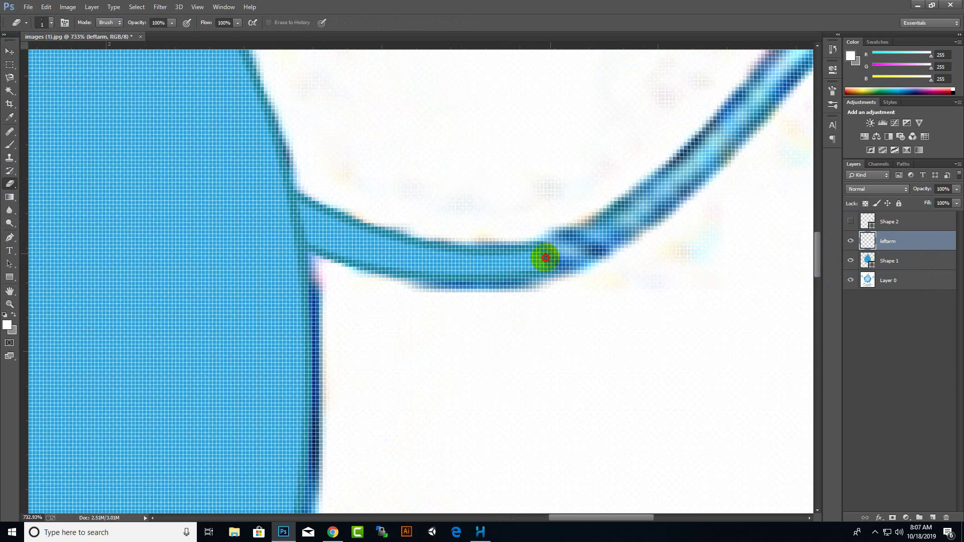
scroll(555, 271, "down", 2)
key("alt")
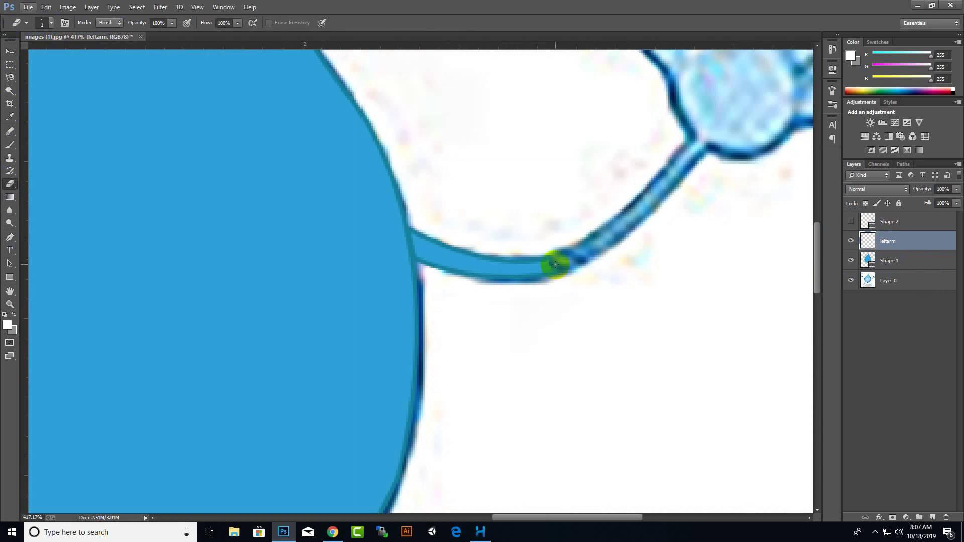
left_click_drag(556, 269, 551, 271)
left_click(851, 223)
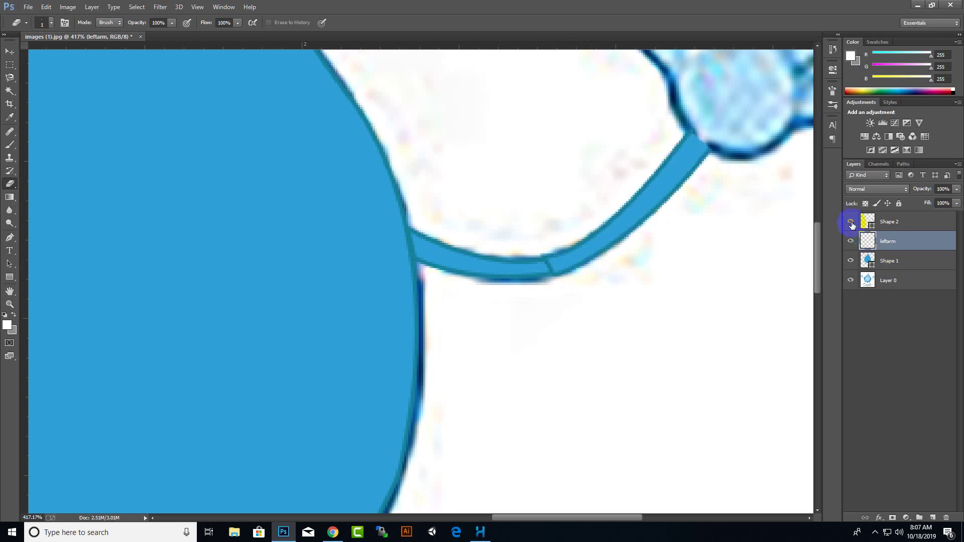
- Rasterize the Shape 2 layer and erase its overlap at the elbow joint
left_click(891, 224)
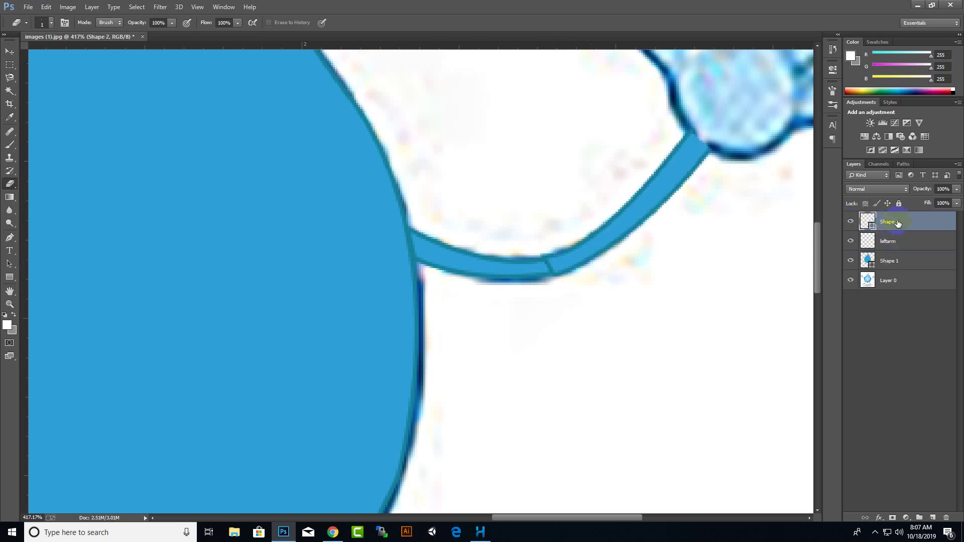
left_click_drag(527, 266, 551, 267)
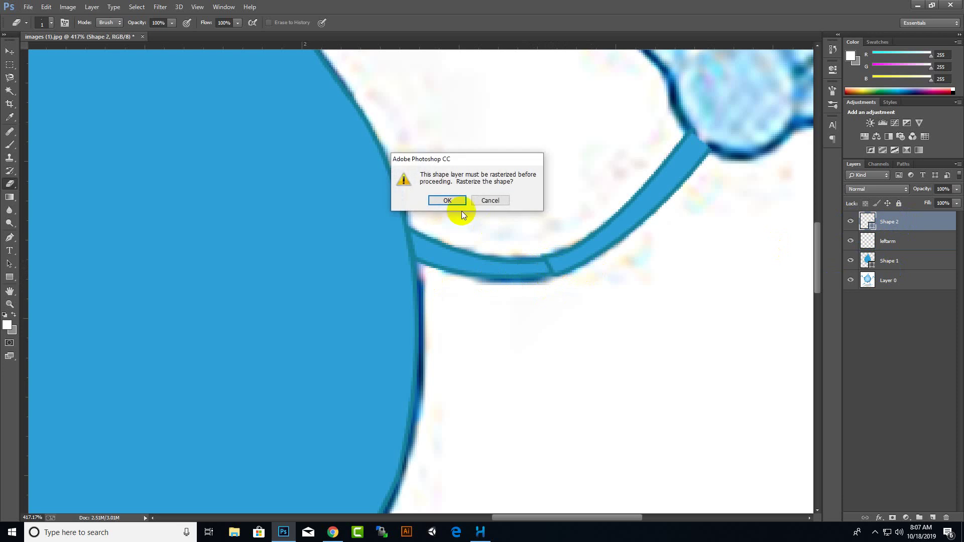
left_click(447, 201)
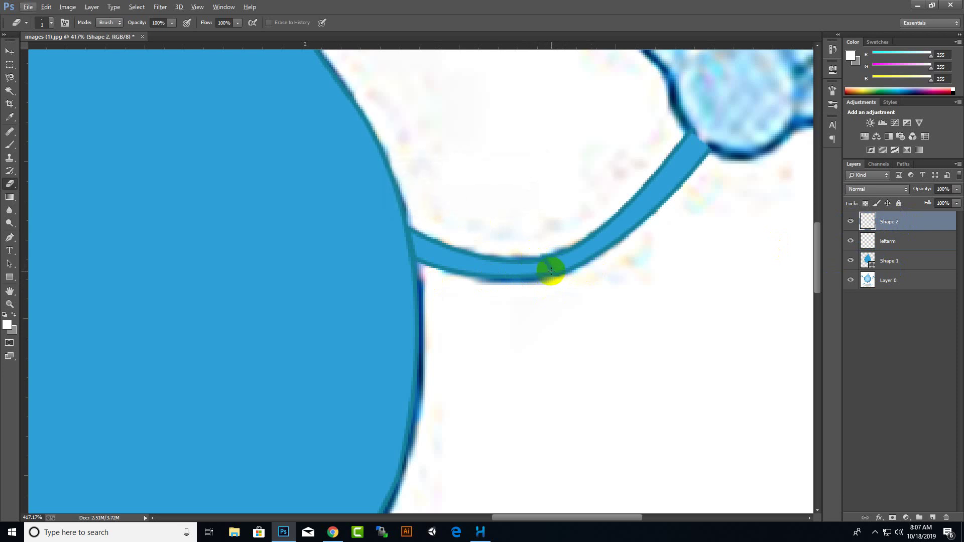
mouse_move(545, 265)
left_mouse_down()
mouse_move(557, 270)
mouse_move(405, 313)
left_mouse_up()
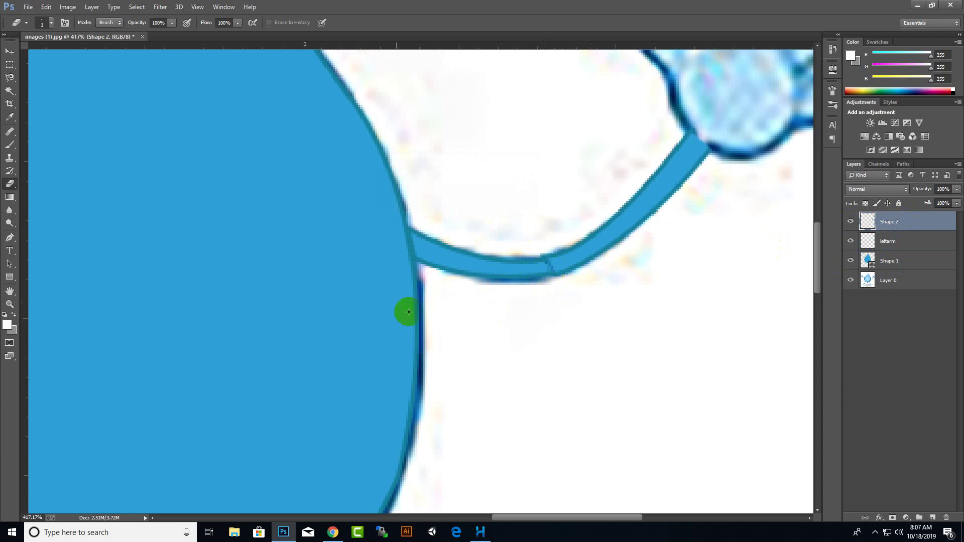
left_click(10, 52)
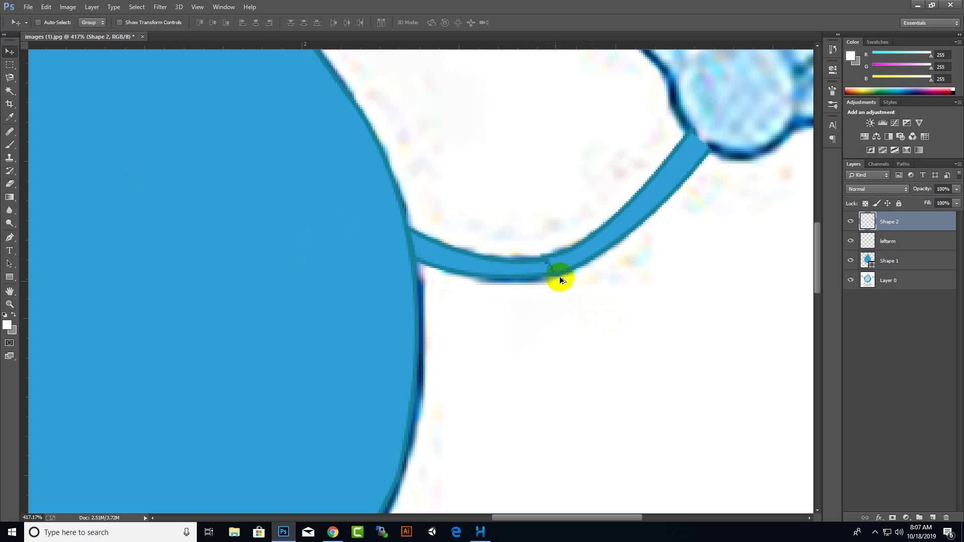
scroll(537, 278, "down", 2)
scroll(538, 278, "down", 1)
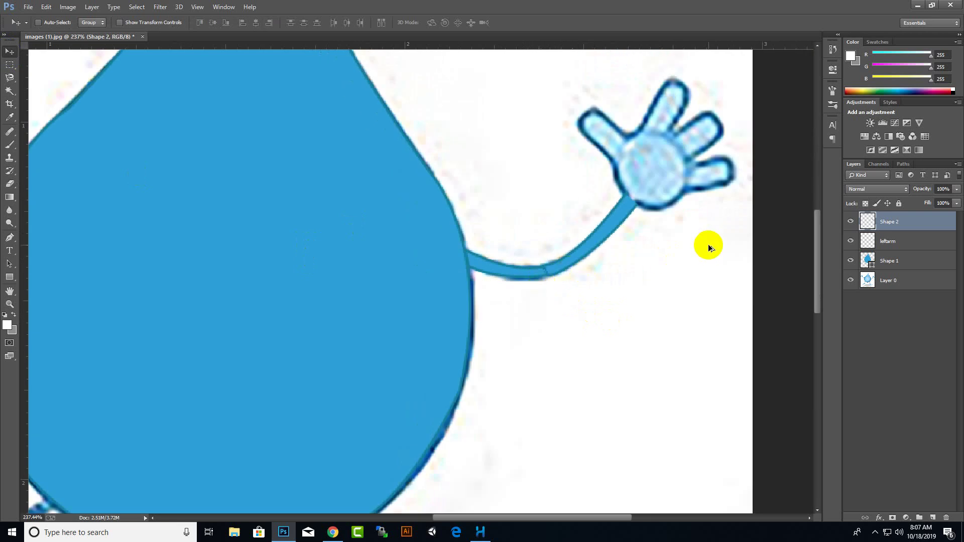
- Warp Shape 2's lower end toward the body so the arm curves smoothly into the hand
right_click(602, 235)
left_click(592, 246)
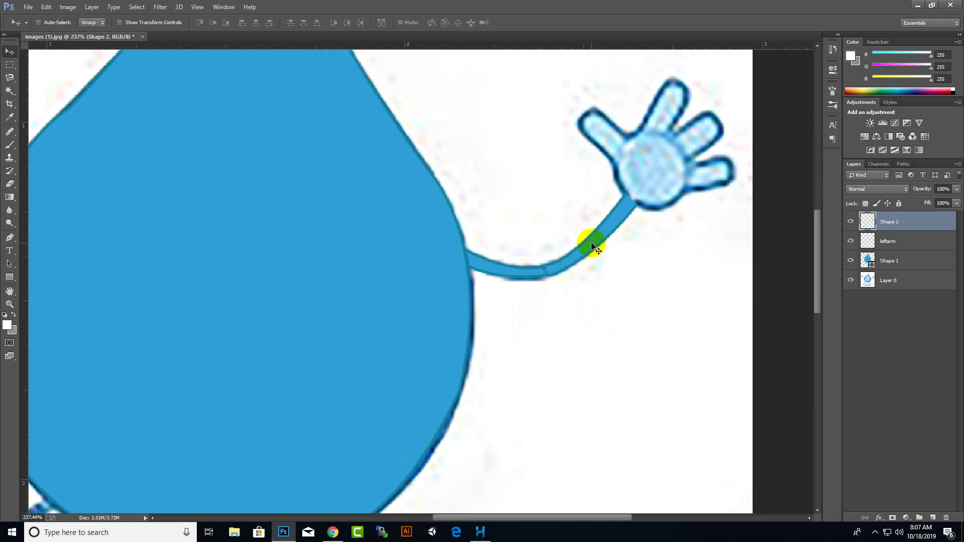
key("ctrl+t")
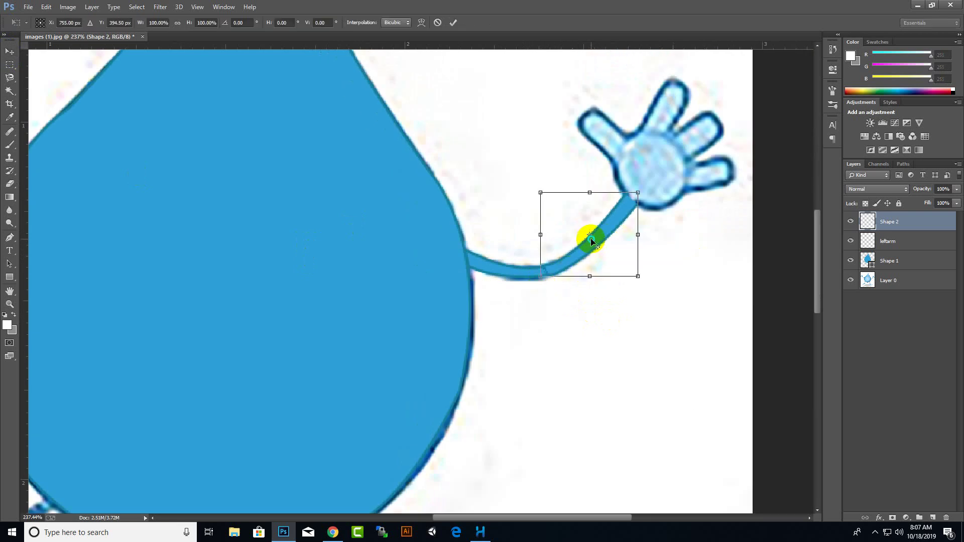
right_click(590, 239)
left_click(614, 316)
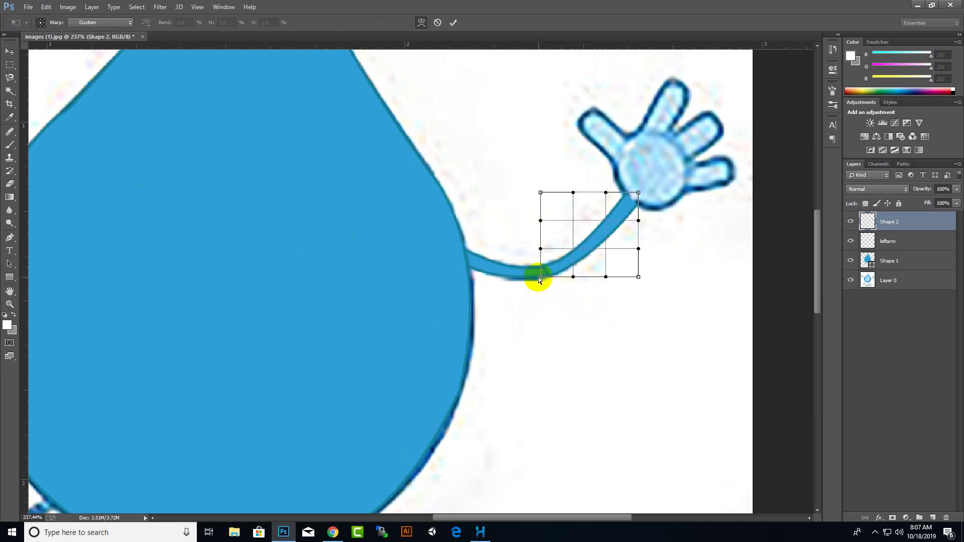
mouse_move(537, 278)
left_mouse_down()
mouse_move(529, 280)
mouse_move(534, 249)
left_mouse_up()
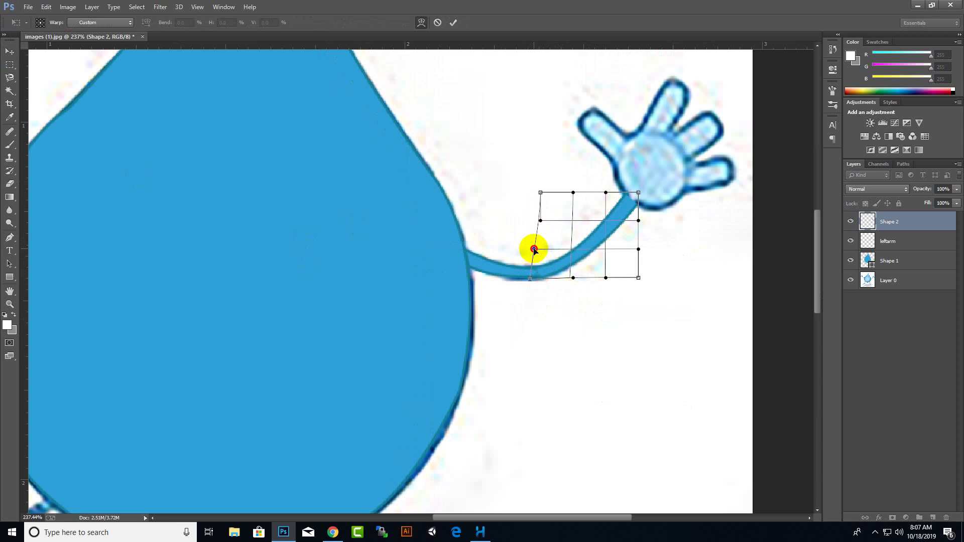
key("Return")
scroll(548, 266, "up", 2)
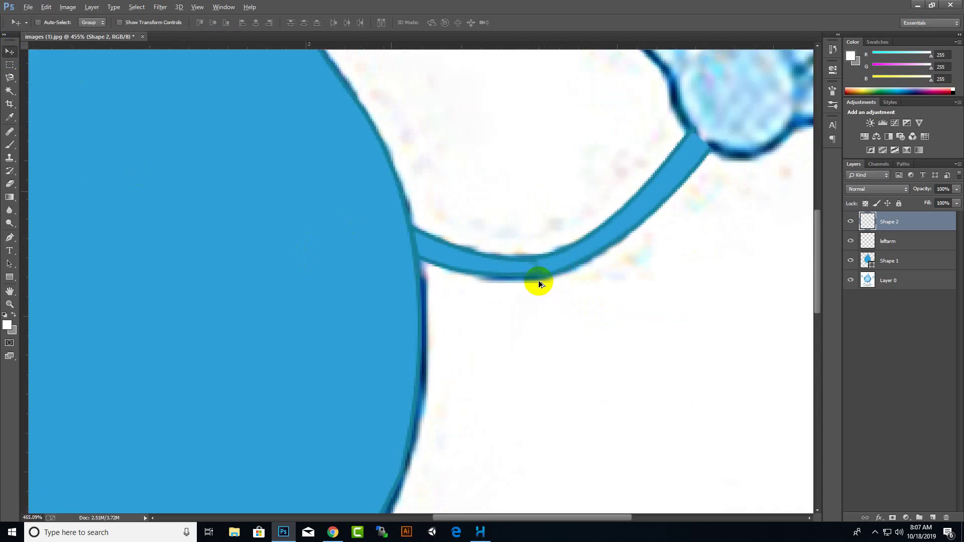
scroll(538, 280, "up", 3)
scroll(552, 286, "down", 3)
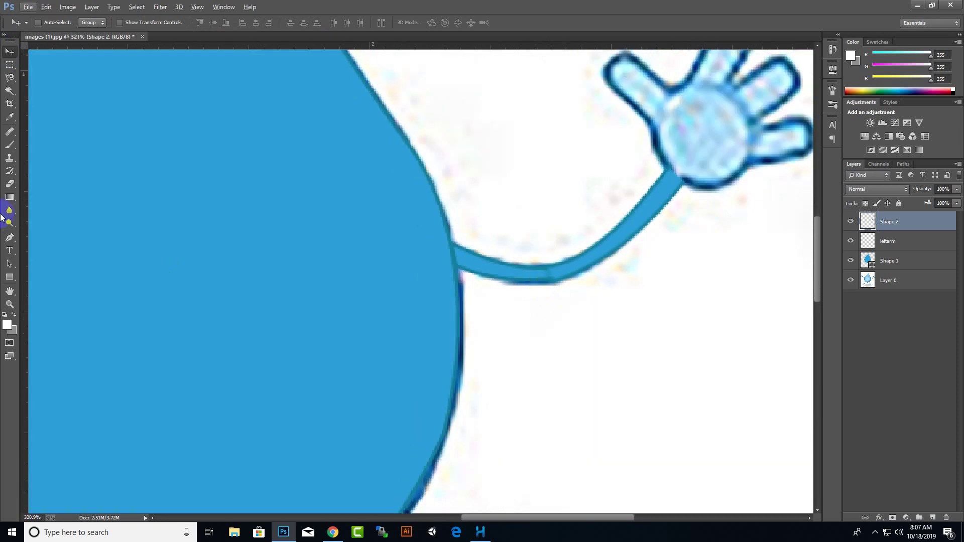
left_click(9, 184)
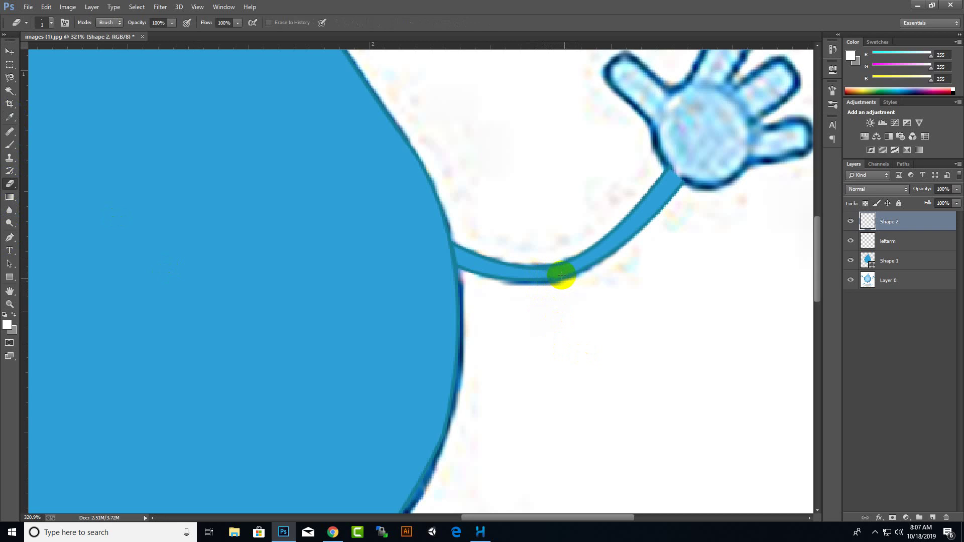
scroll(561, 275, "down", 3)
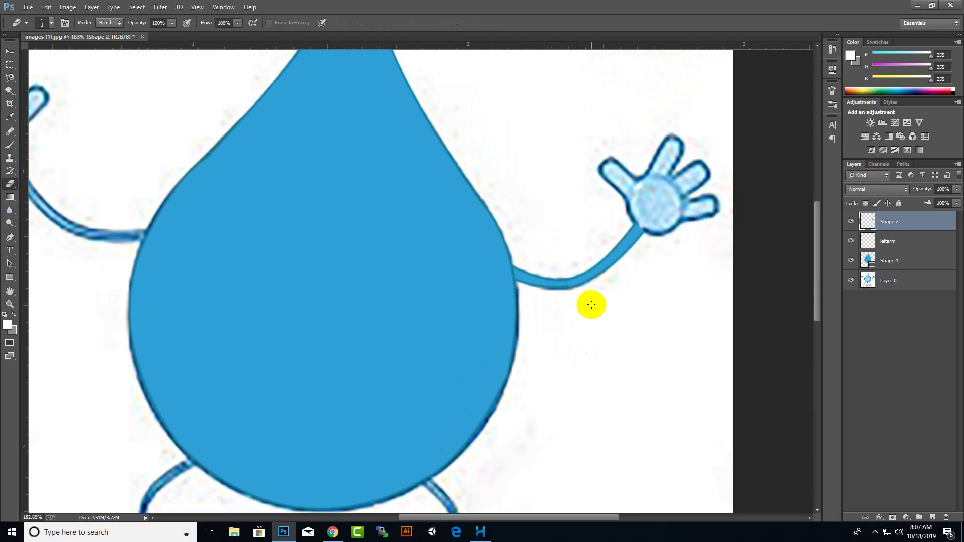
- Add a new layer above Shape 2 and begin the Pen-tool hand outline from the wrist
left_click(9, 52)
scroll(640, 332, "down", 1)
scroll(640, 333, "down", 1)
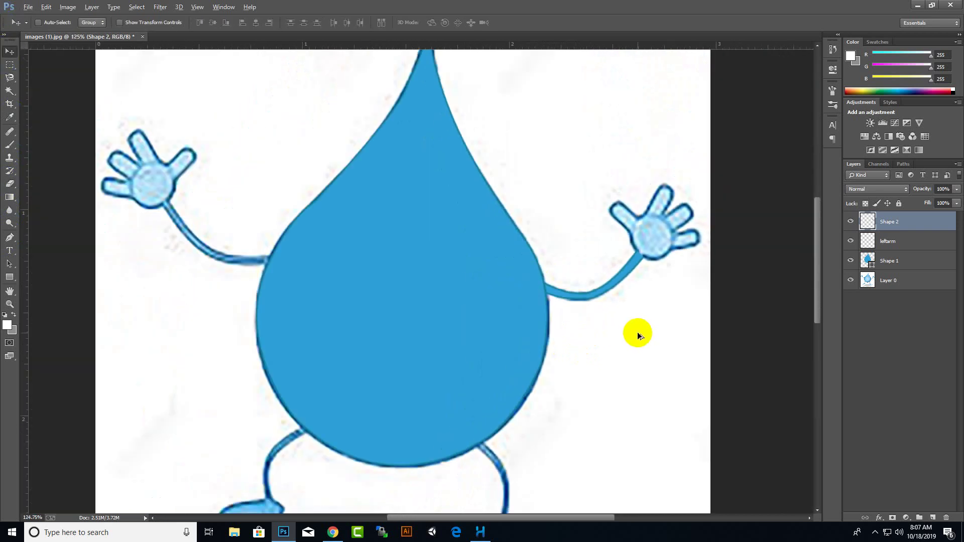
scroll(639, 333, "down", 1)
scroll(742, 252, "up", 3)
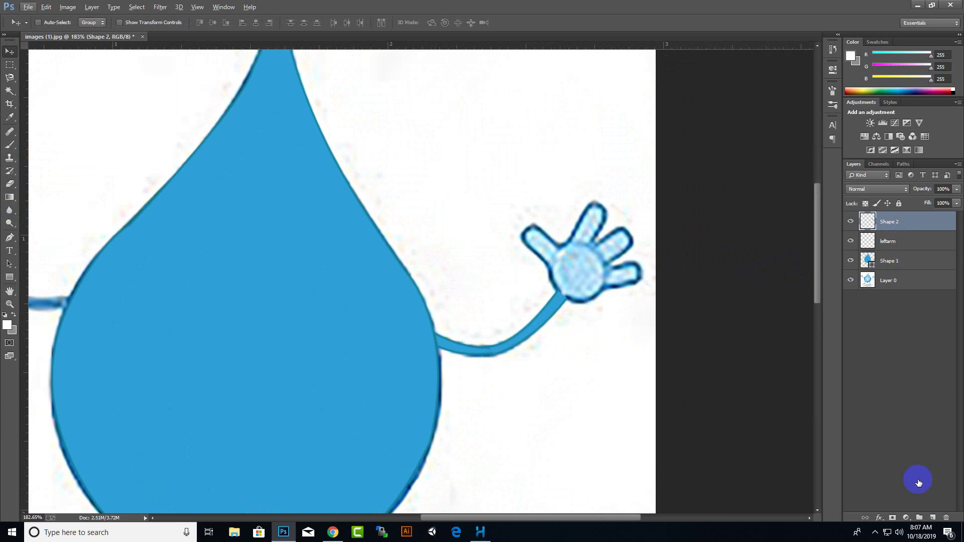
left_click(932, 517)
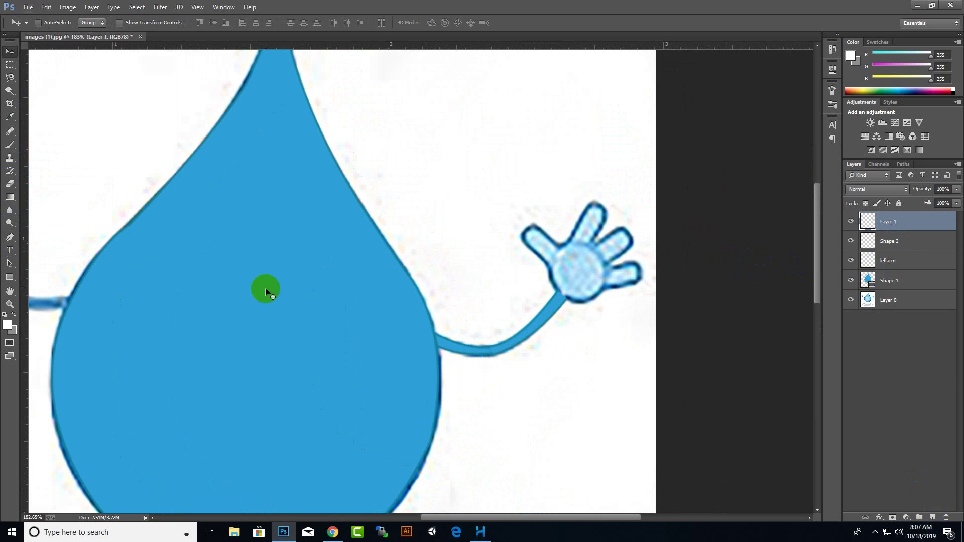
left_click(10, 237)
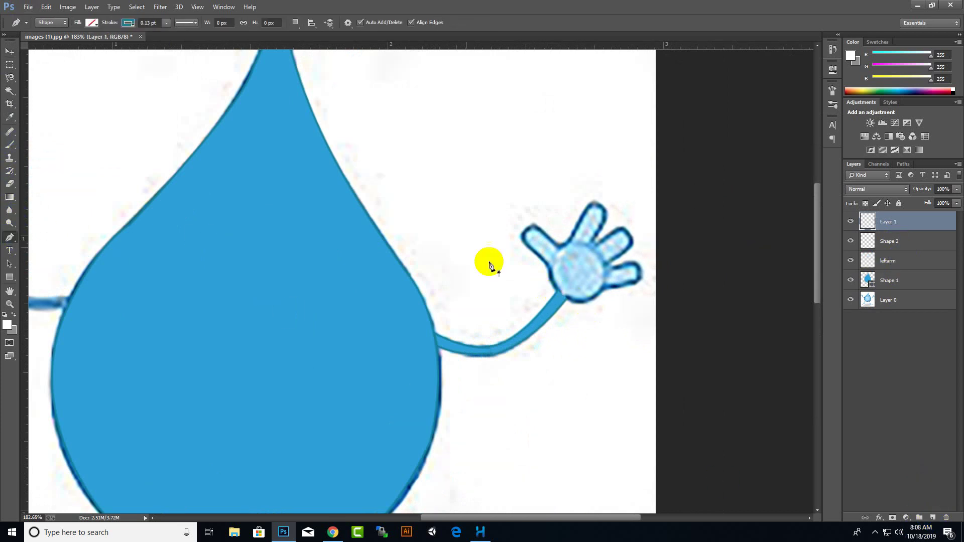
left_click(569, 302)
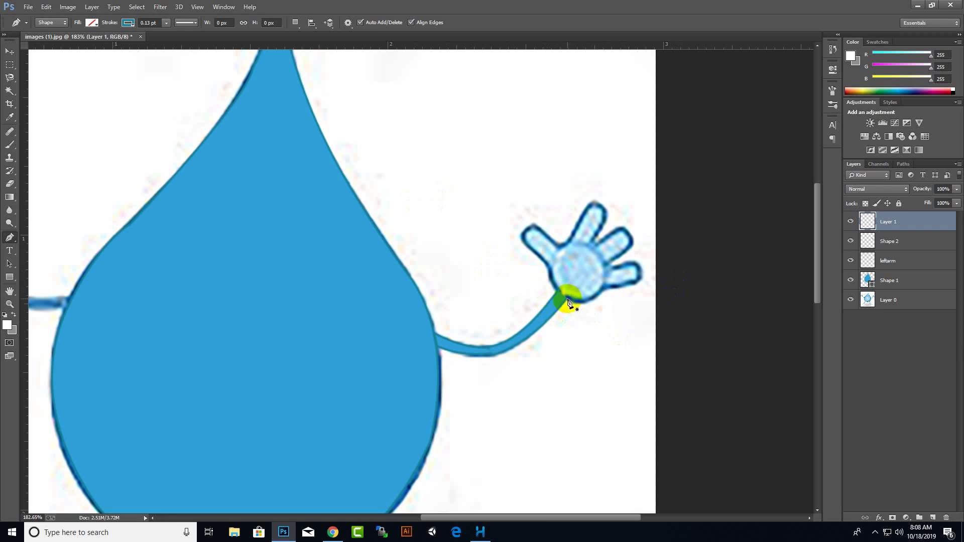
left_click_drag(604, 288, 623, 267)
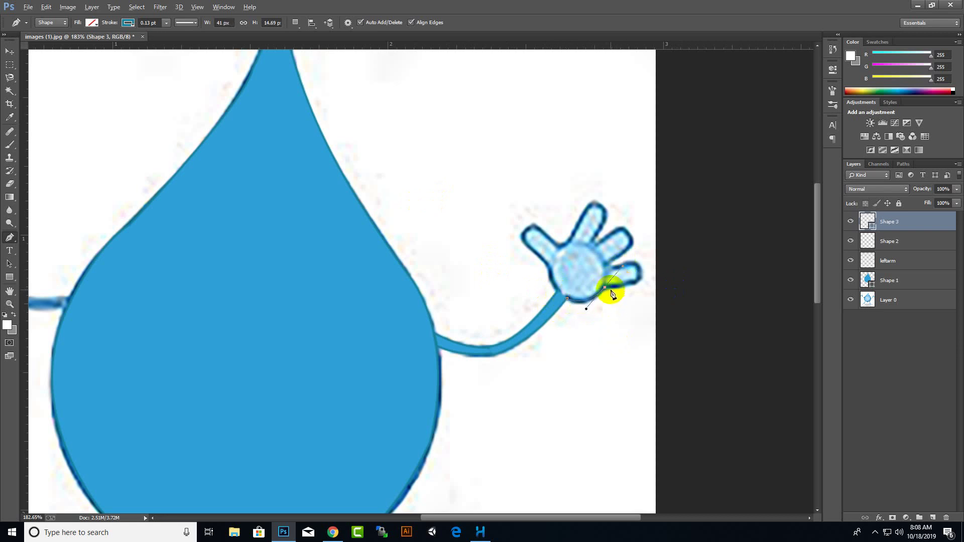
left_click(605, 288, "alt")
- Trace the outline around the two lower fingers and the gaps between them
left_click_drag(629, 282, 644, 276)
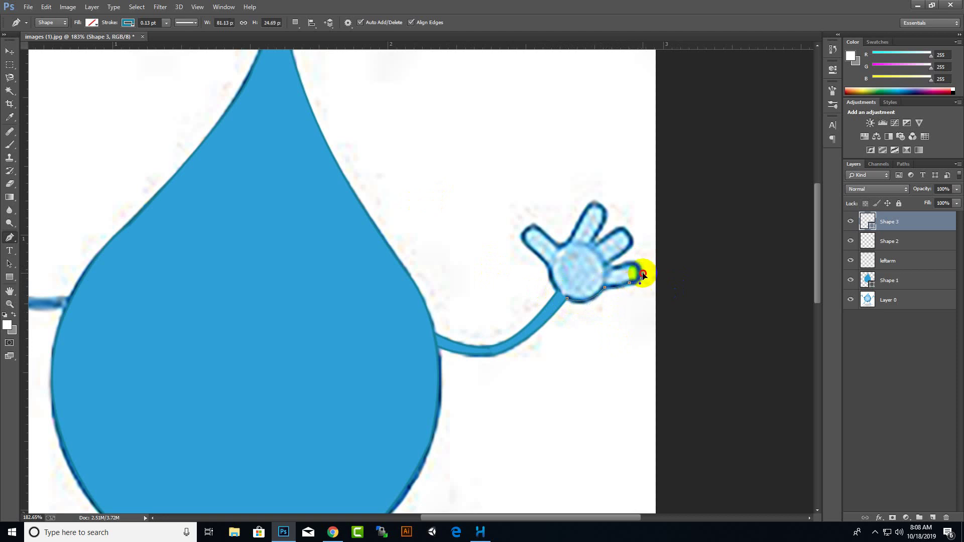
left_click(641, 283, "alt")
left_click_drag(631, 264, 619, 272)
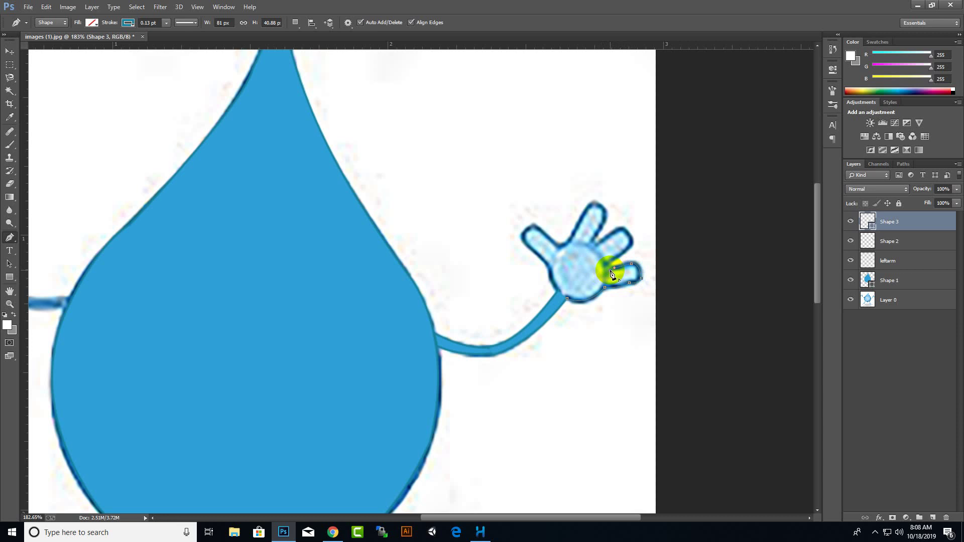
left_click(606, 268)
left_click_drag(606, 268, 619, 270)
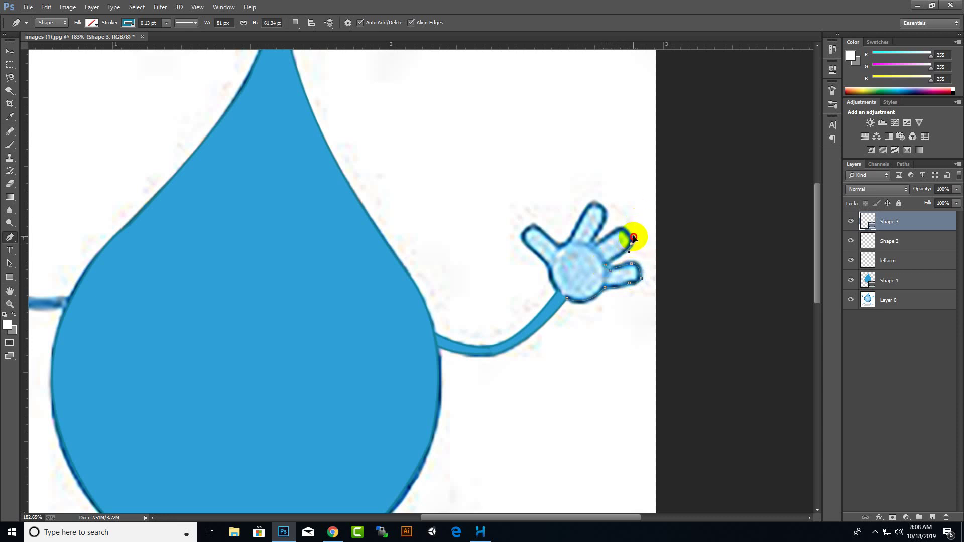
mouse_move(632, 237)
left_mouse_down()
mouse_move(634, 247)
mouse_move(630, 226)
left_mouse_up()
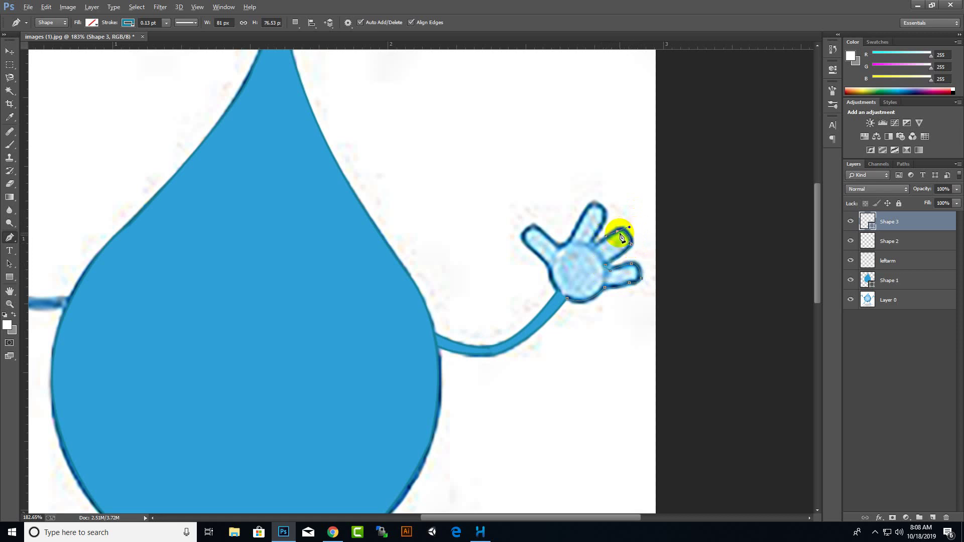
left_click(593, 250)
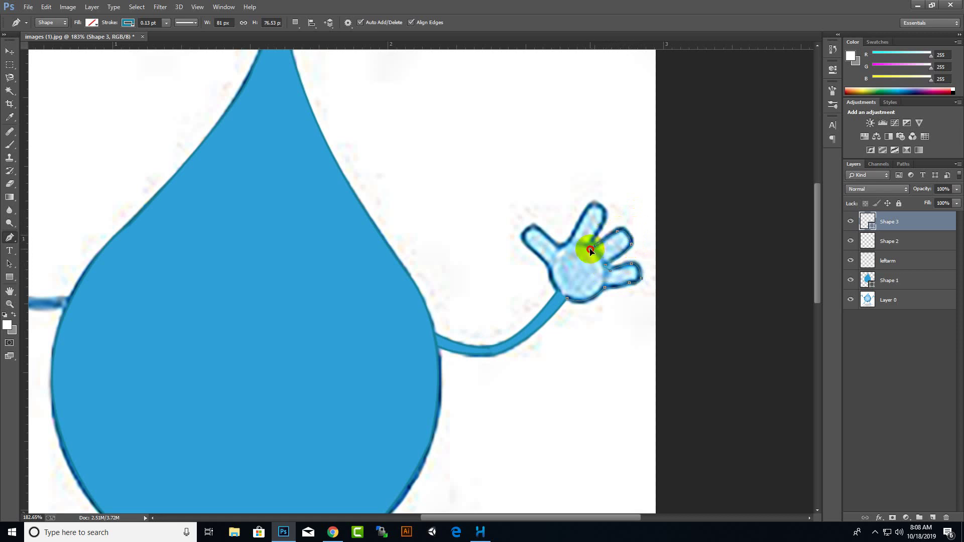
left_click(588, 244)
- Trace around the top fingertip and thumb, bringing the outline back toward the wrist
left_click(606, 208)
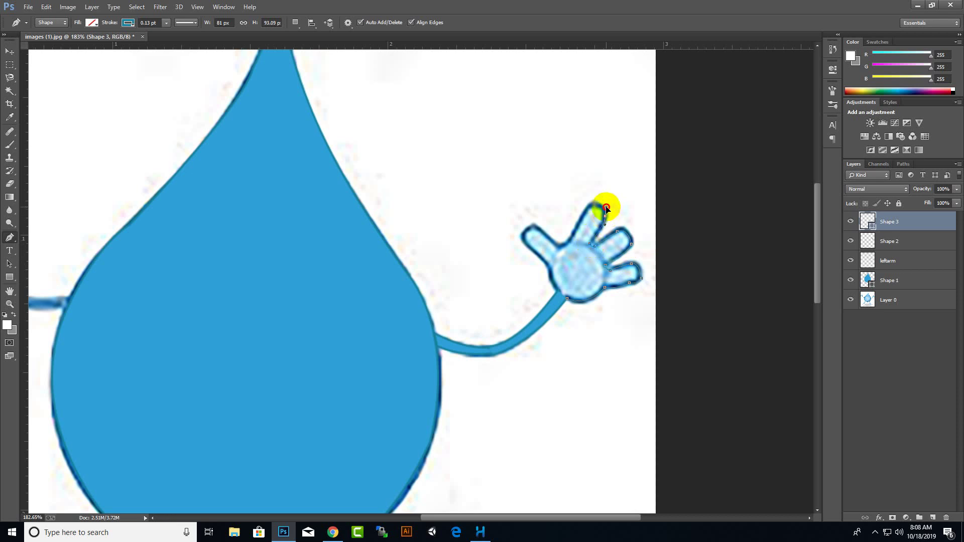
mouse_move(606, 208)
left_mouse_down()
mouse_move(607, 221)
mouse_move(578, 214)
left_mouse_up()
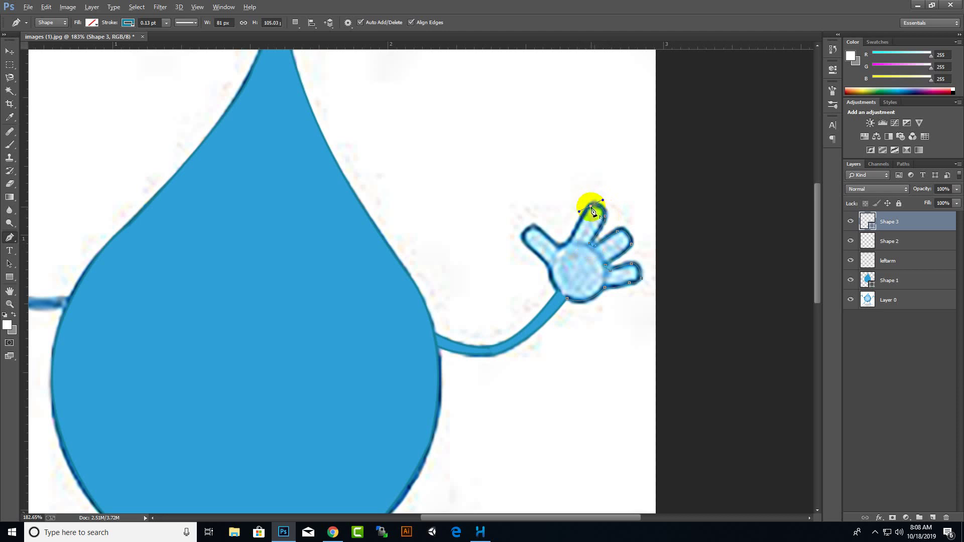
left_click(565, 250)
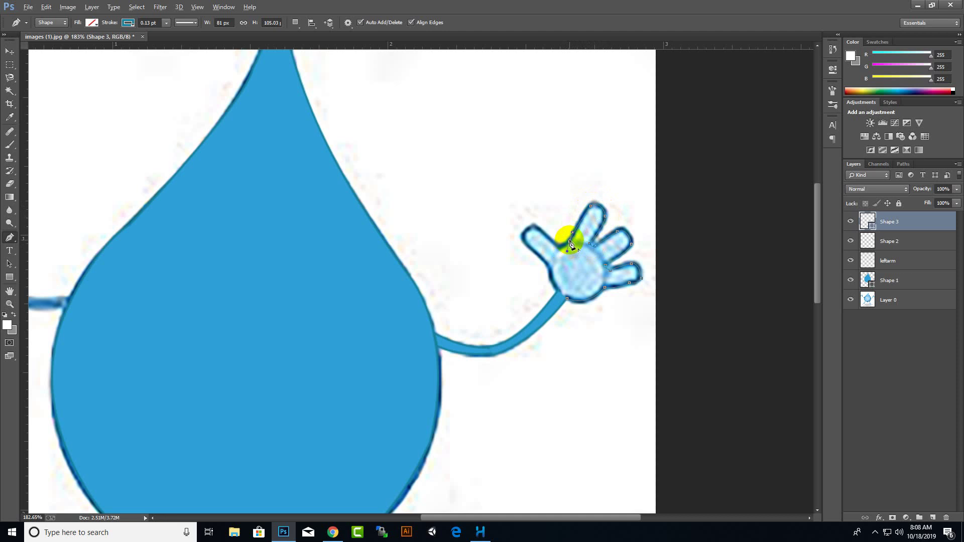
left_click_drag(557, 246, 551, 242)
left_click(535, 229)
left_click_drag(533, 229, 526, 244)
mouse_move(523, 239)
left_mouse_down()
mouse_move(527, 253)
mouse_move(525, 246)
left_mouse_up()
left_click(551, 270)
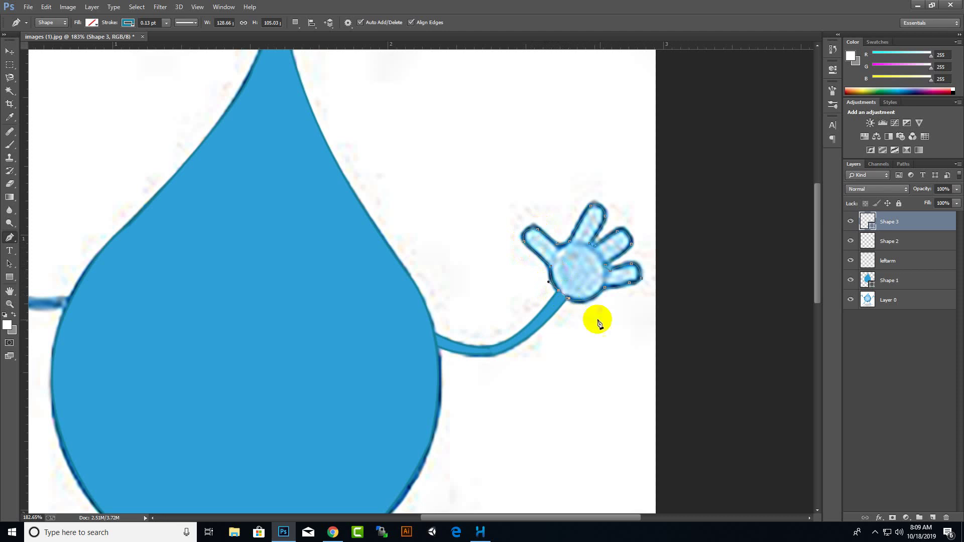
- Give the Shape 3 hand a solid blue fill and a 0.5 pt stroke
scroll(565, 308, "up", 2)
scroll(563, 311, "up", 2)
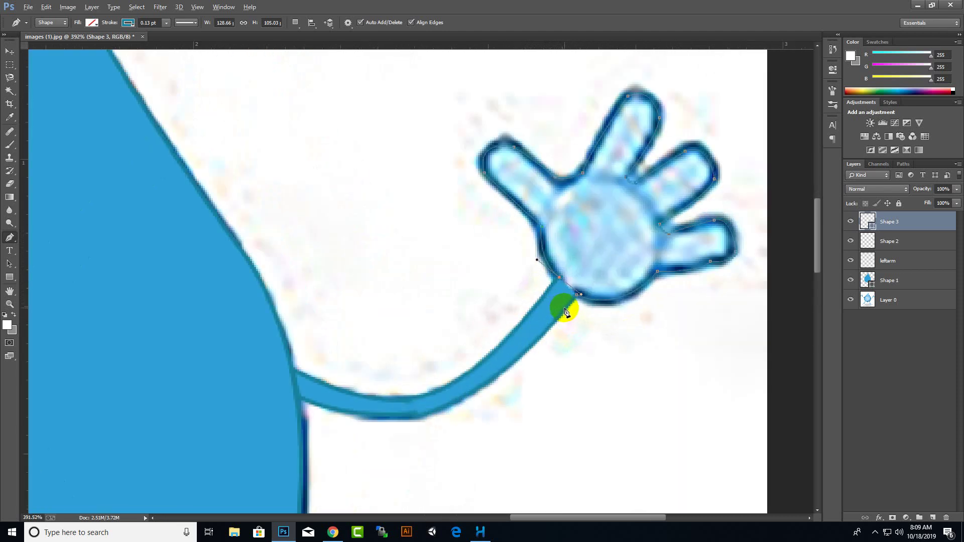
scroll(565, 310, "down", 5)
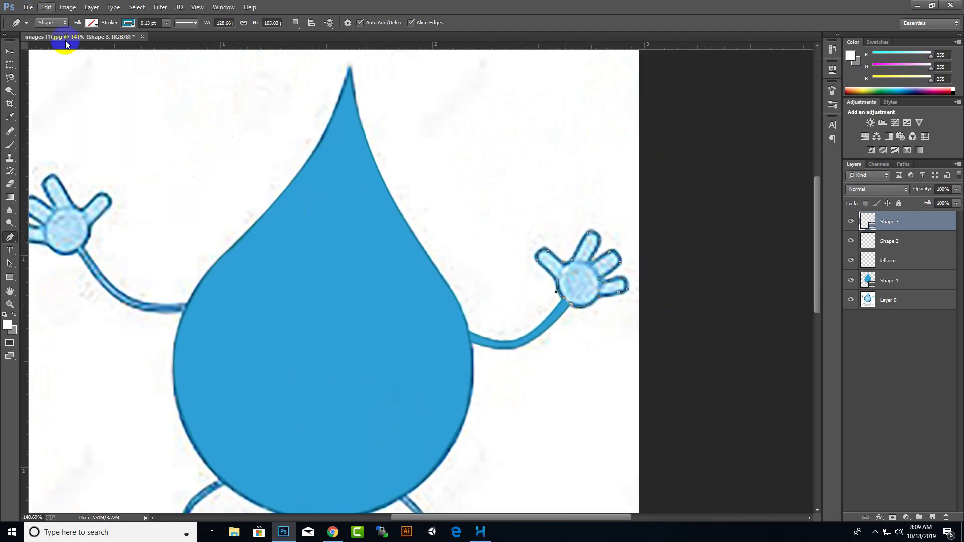
left_click(91, 23)
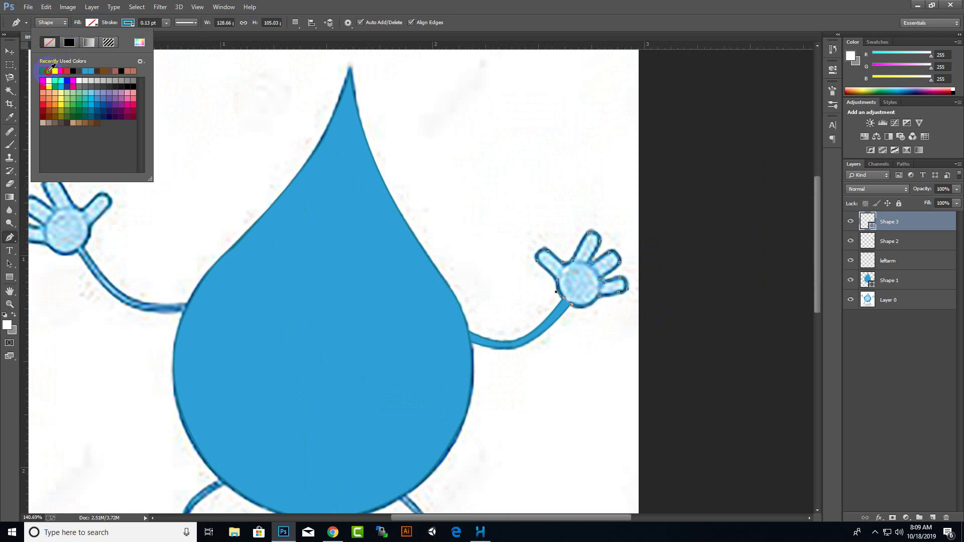
left_click(50, 70)
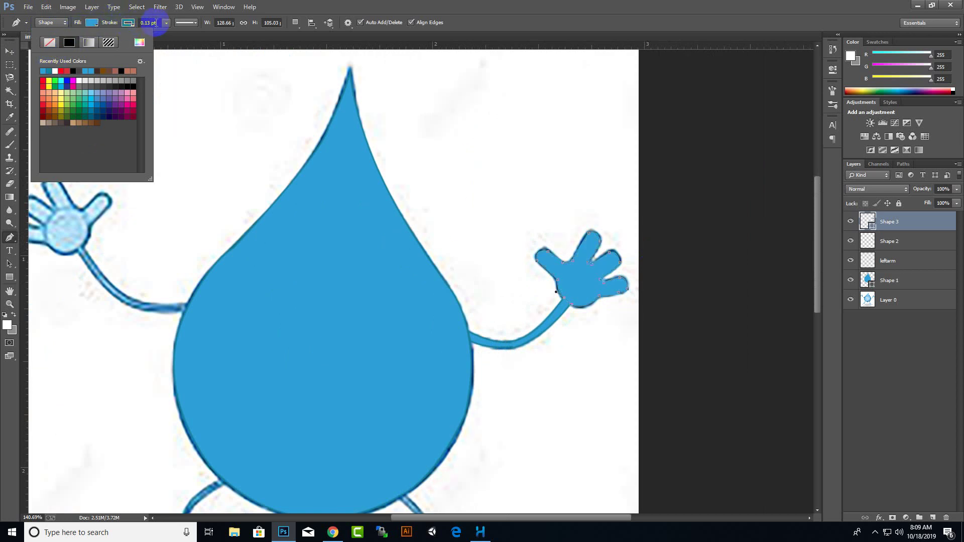
left_click(149, 22)
type("0.8")
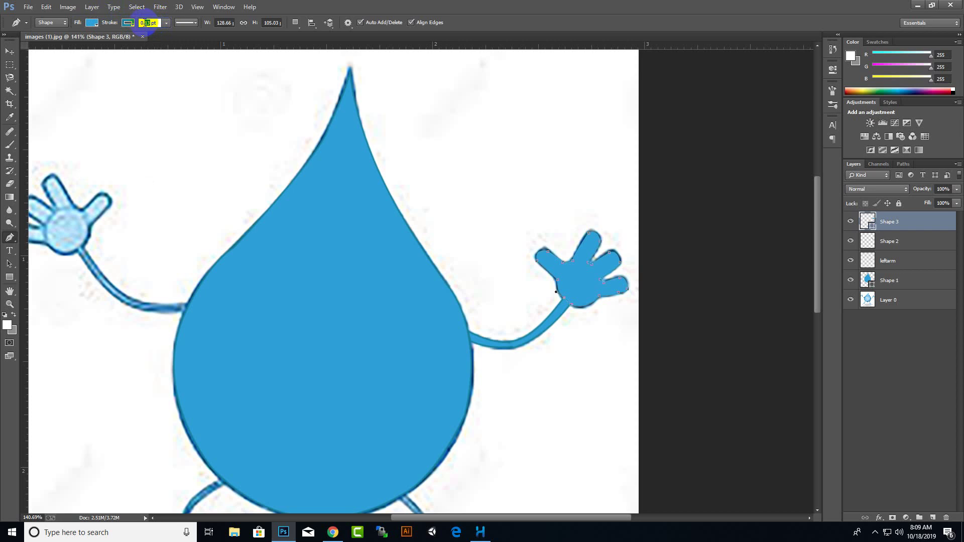
key("Return")
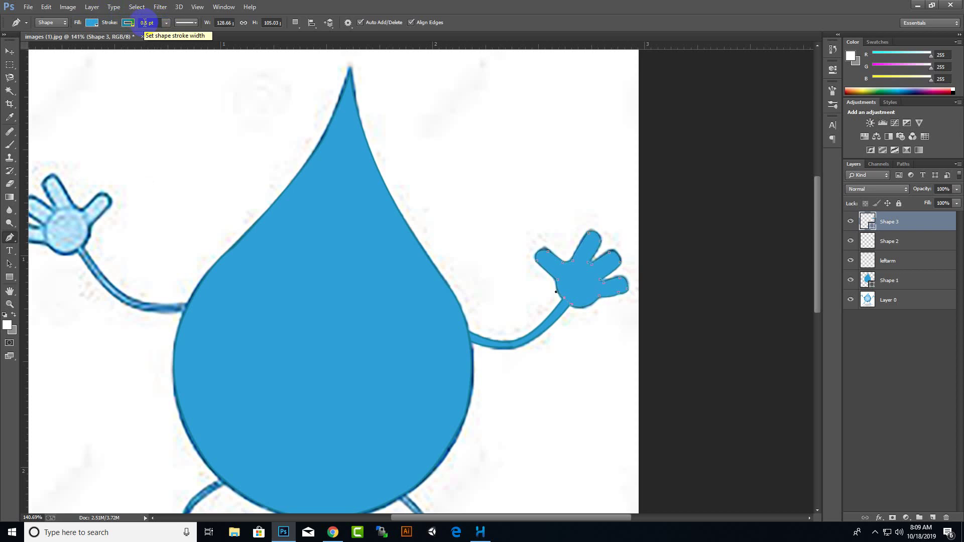
left_click(10, 51)
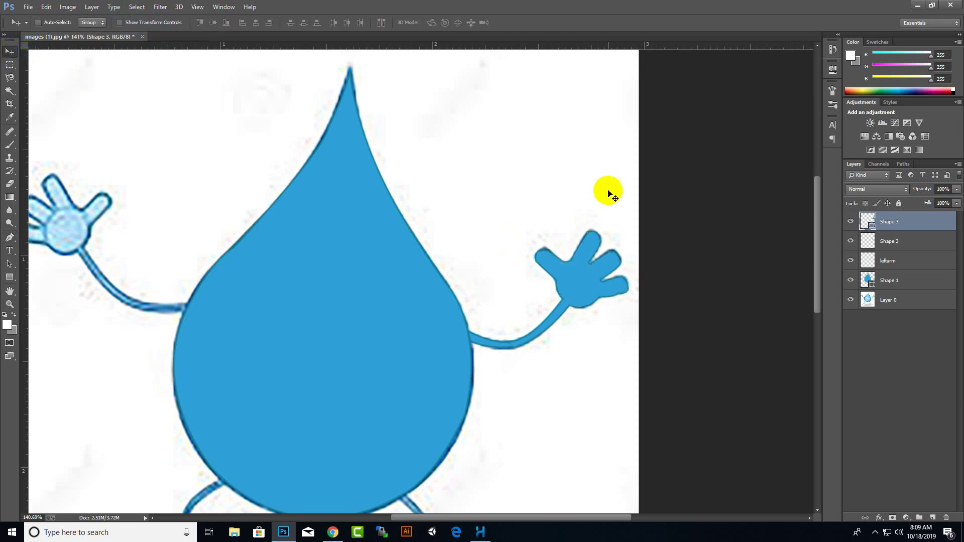
scroll(426, 387, "down", 3)
scroll(552, 302, "up", 4)
- Nudge the hand shape slightly right and select the Shape 2 layer
scroll(573, 257, "up", 1)
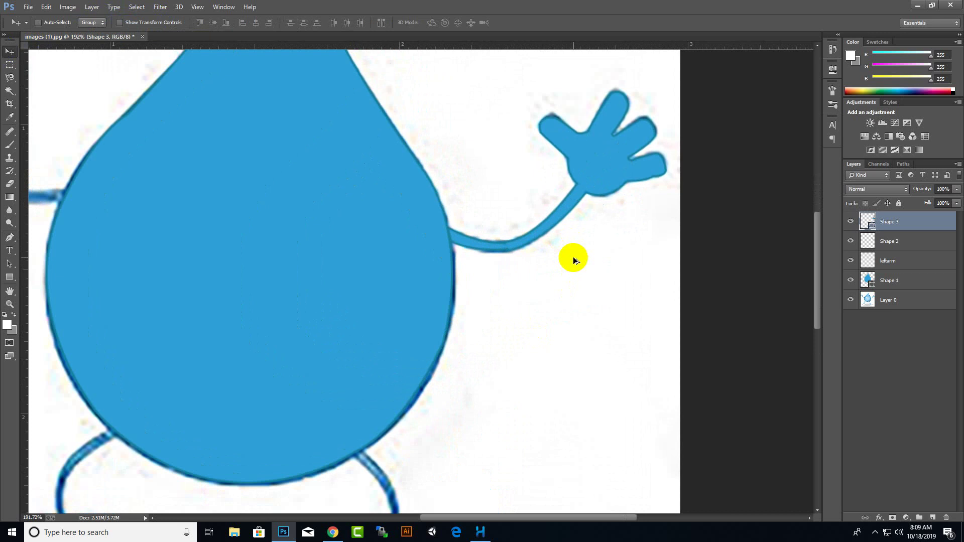
scroll(592, 174, "up", 2)
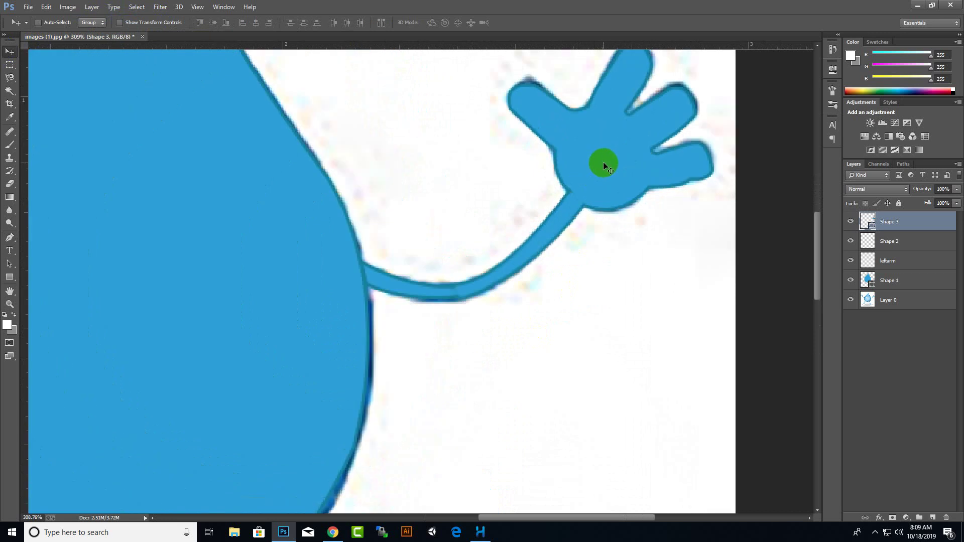
left_click_drag(603, 161, 600, 168)
scroll(615, 244, "down", 3)
scroll(570, 312, "down", 2)
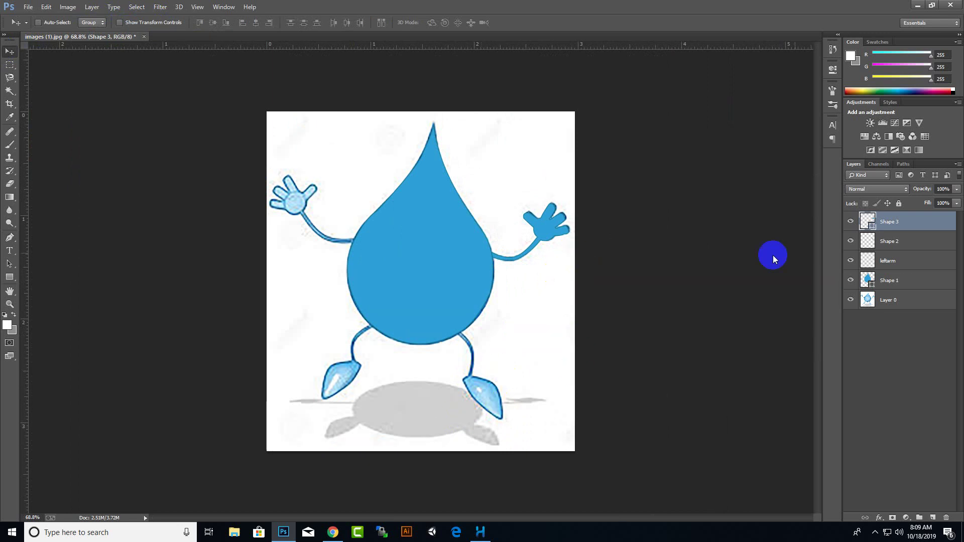
left_click(888, 246)
left_click(890, 247)
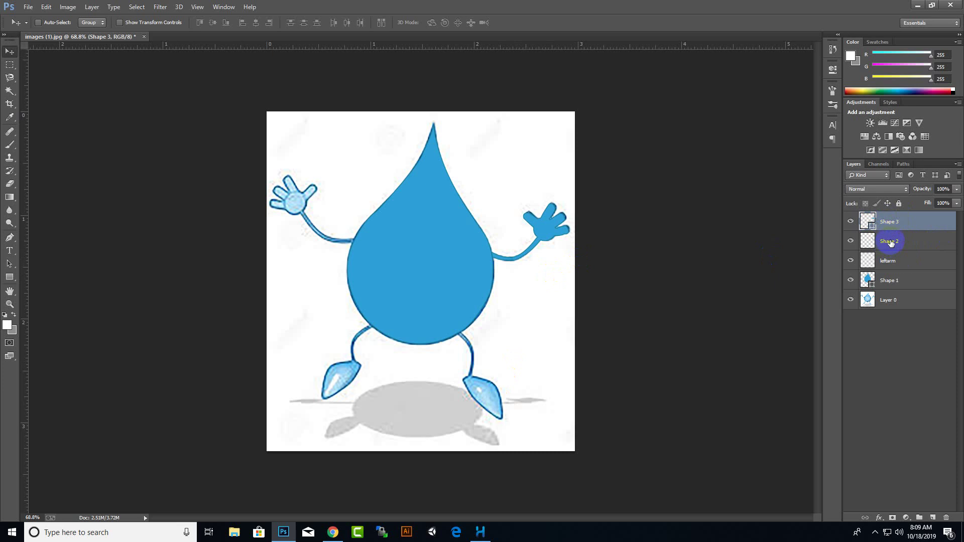
left_click(890, 243, "ctrl")
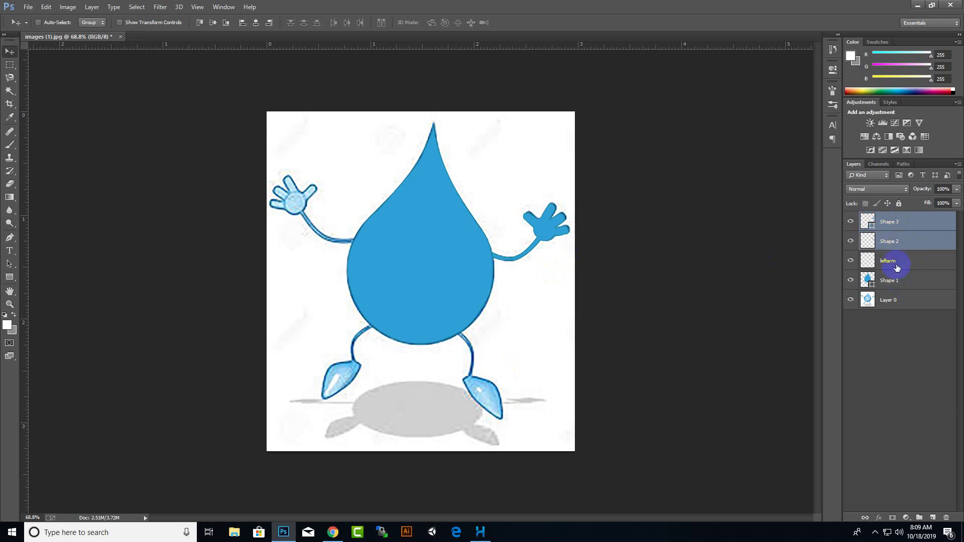
left_click(886, 349)
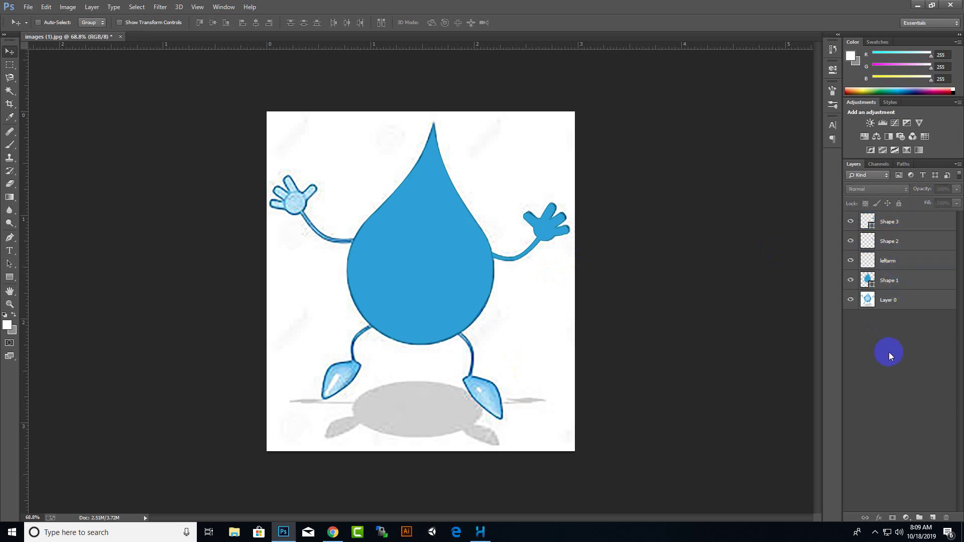
left_click(904, 261)
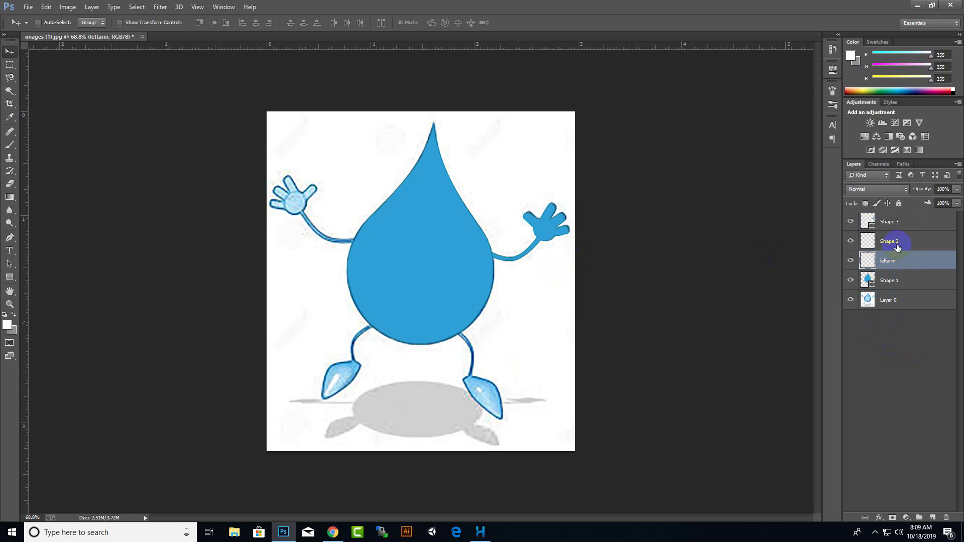
left_click(896, 246)
- Rename Shape 2 to leftforearm and Shape 3 to lefthand
double_click(893, 242)
type("leftforearm")
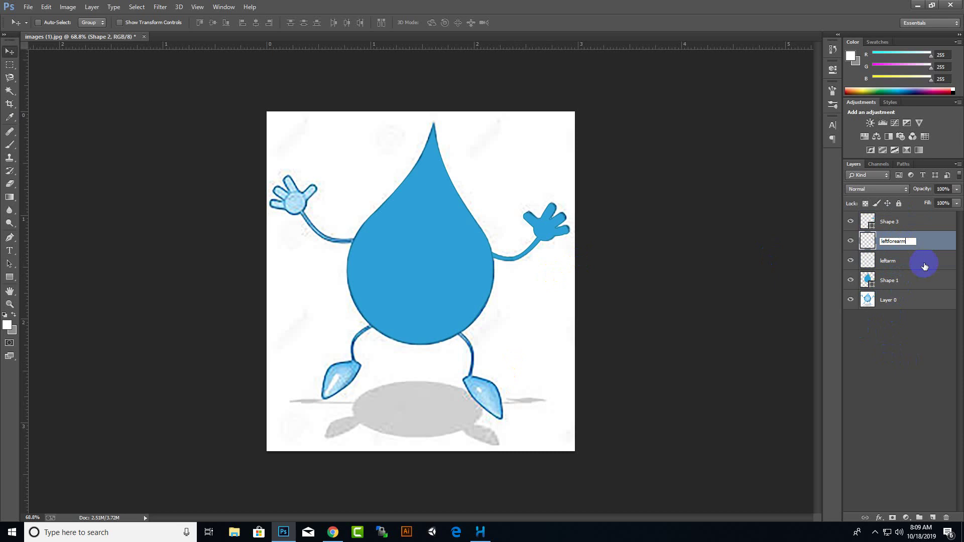
key("Return")
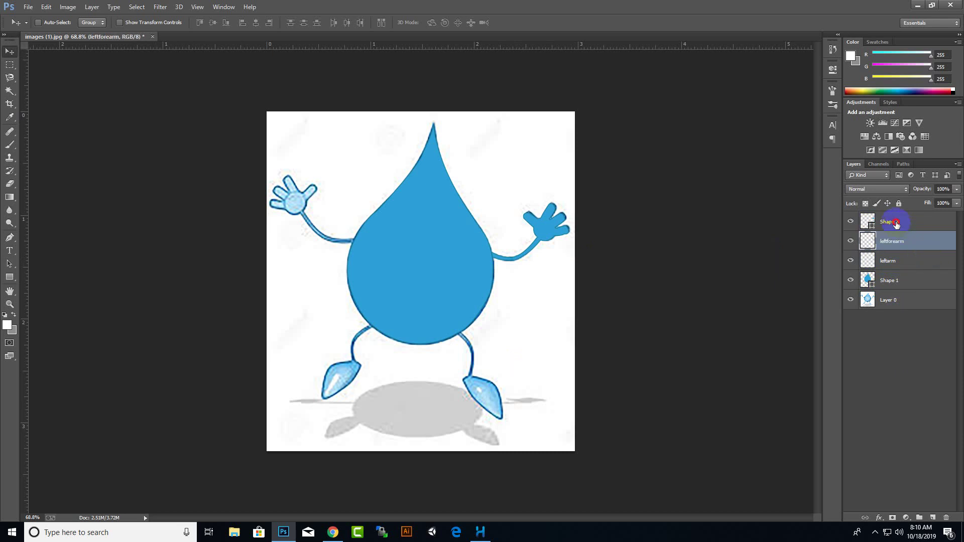
double_click(899, 221)
type("lefthand")
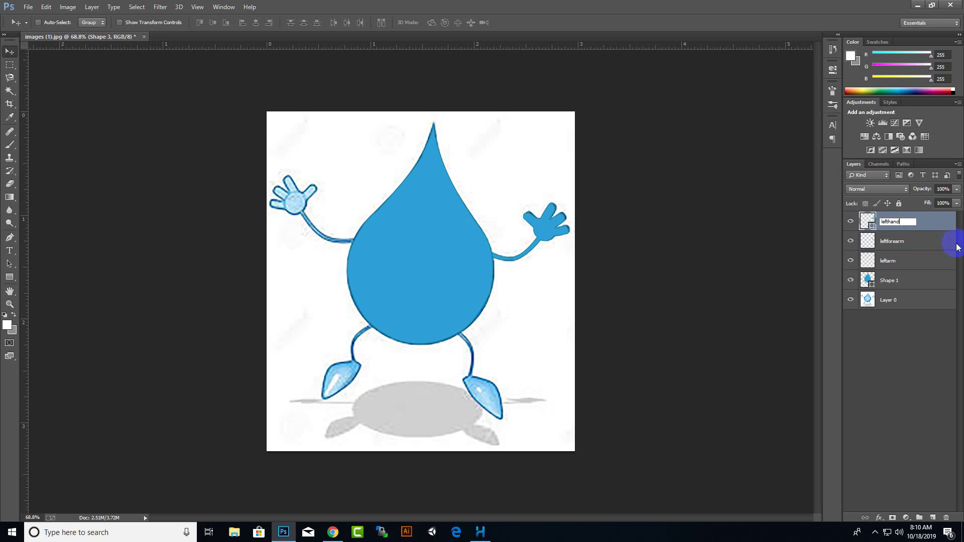
key("Return")
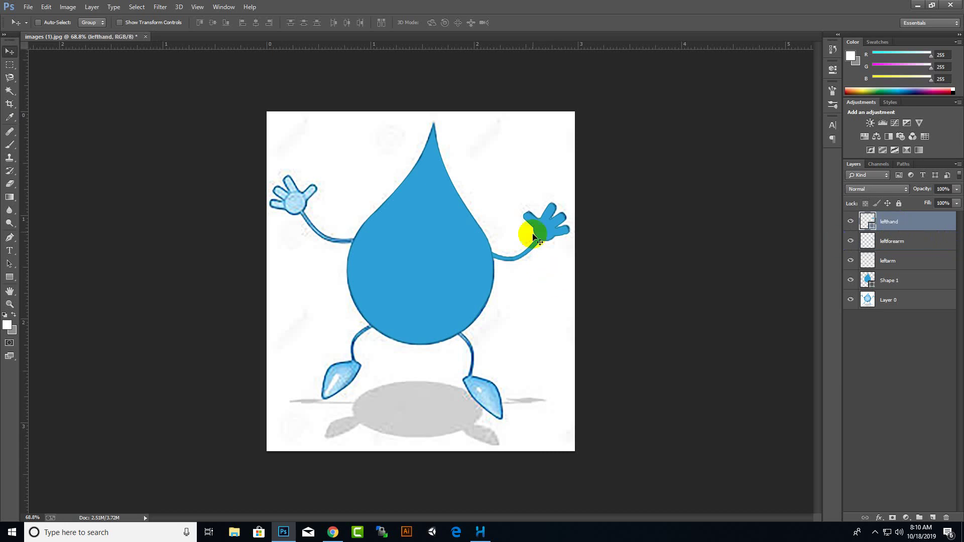
left_click(895, 261, "shift")
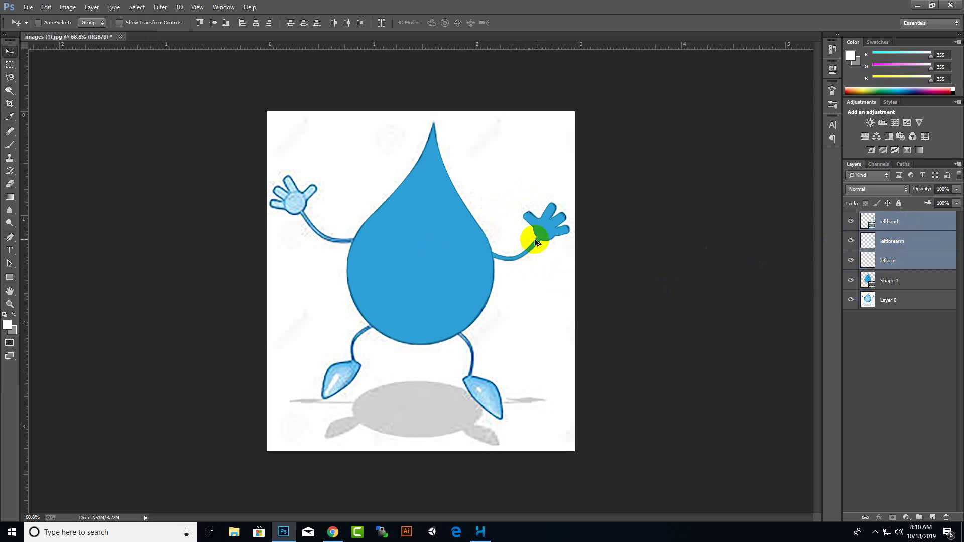
- Move the left arm pieces toward the body centre, duplicate them and mirror the copies horizontally
left_click_drag(534, 239, 395, 223)
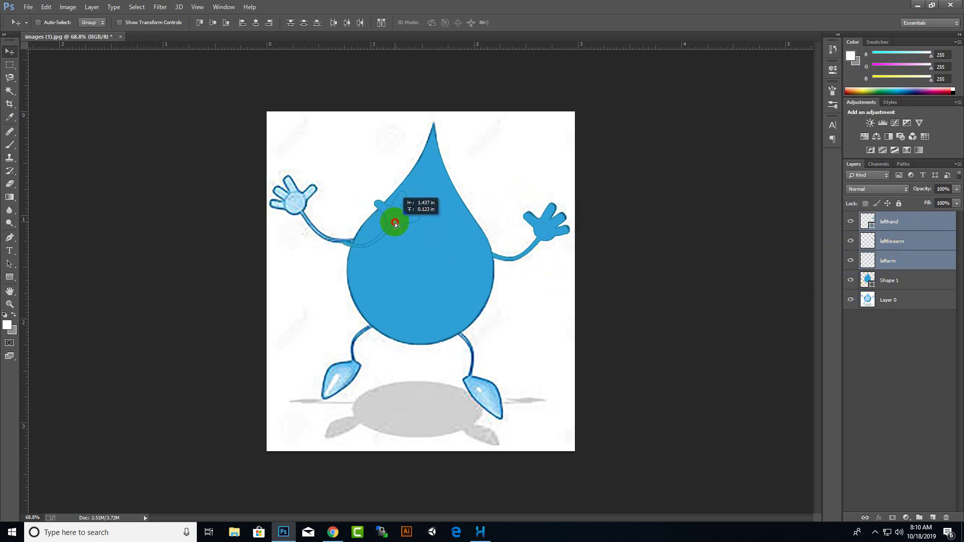
left_click_drag(395, 224, 404, 225)
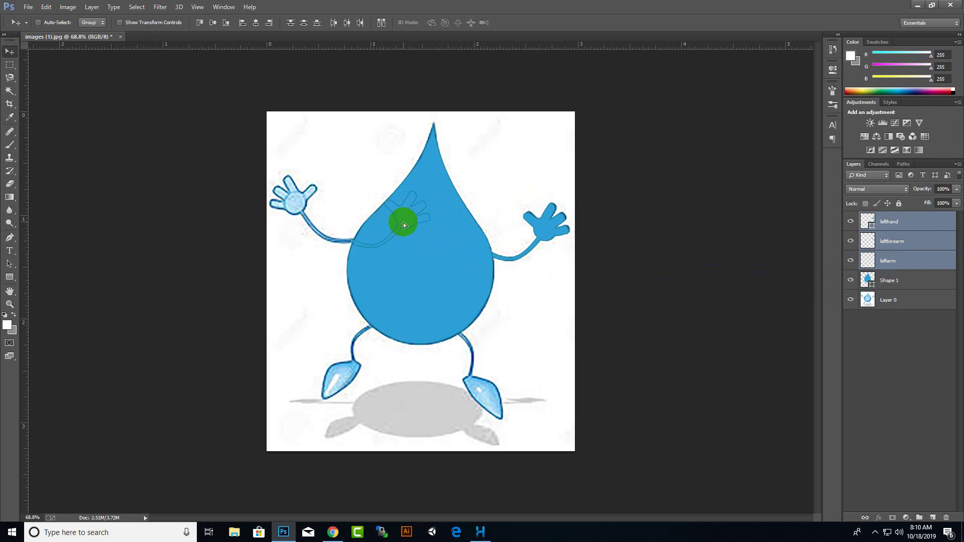
key("ctrl+j")
key("ctrl+t")
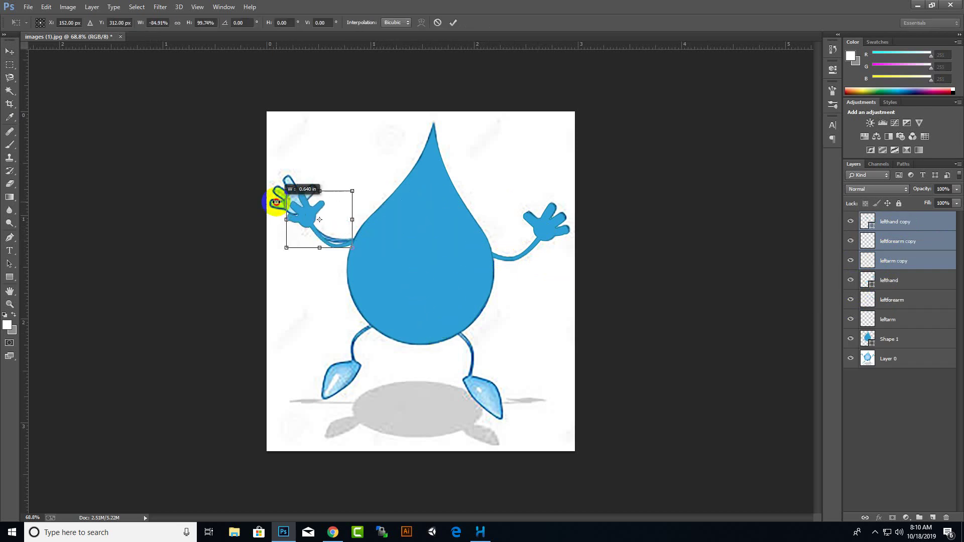
mouse_move(310, 213)
left_mouse_down()
mouse_move(293, 219)
mouse_move(294, 202)
left_mouse_up()
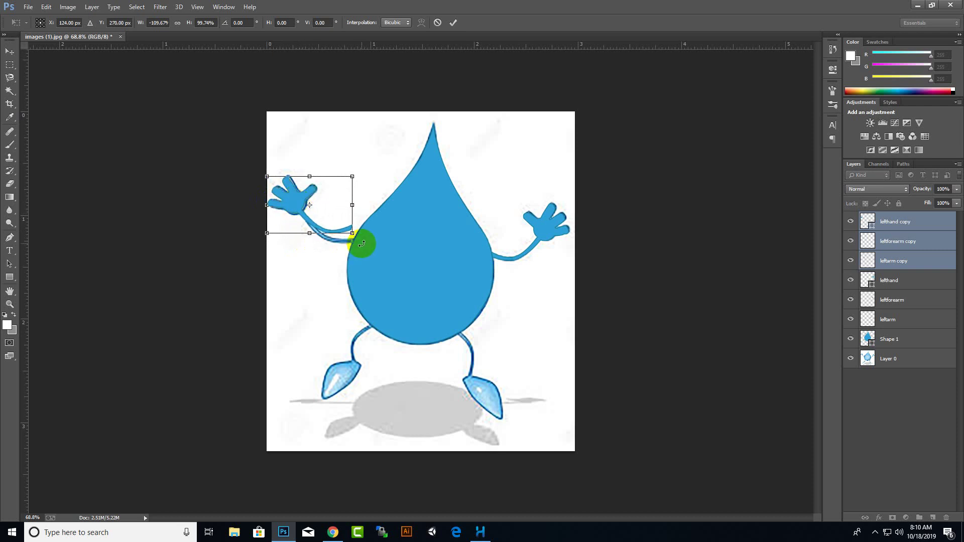
- Rotate, scale and position the mirrored arm over the drop's other arm, then apply
left_click_drag(361, 246, 354, 246)
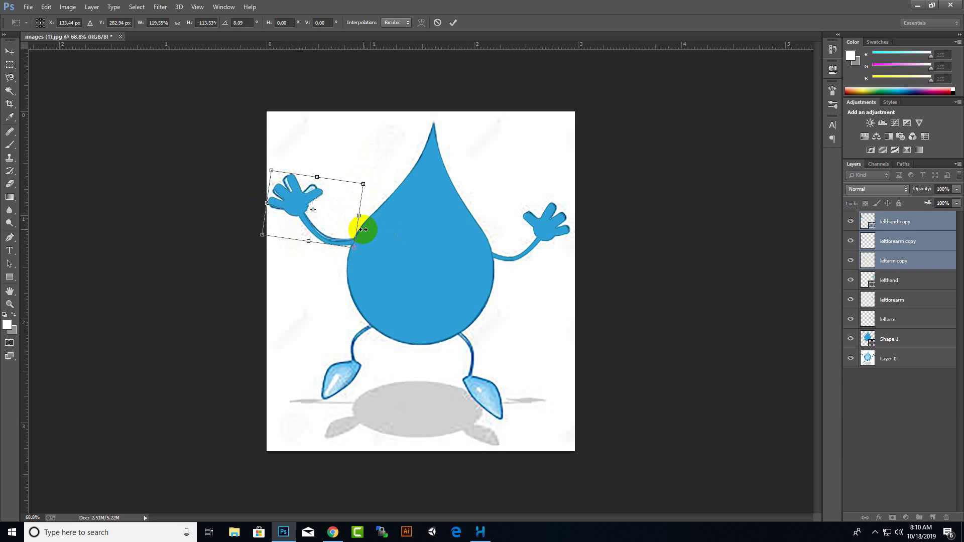
scroll(363, 230, "up", 3)
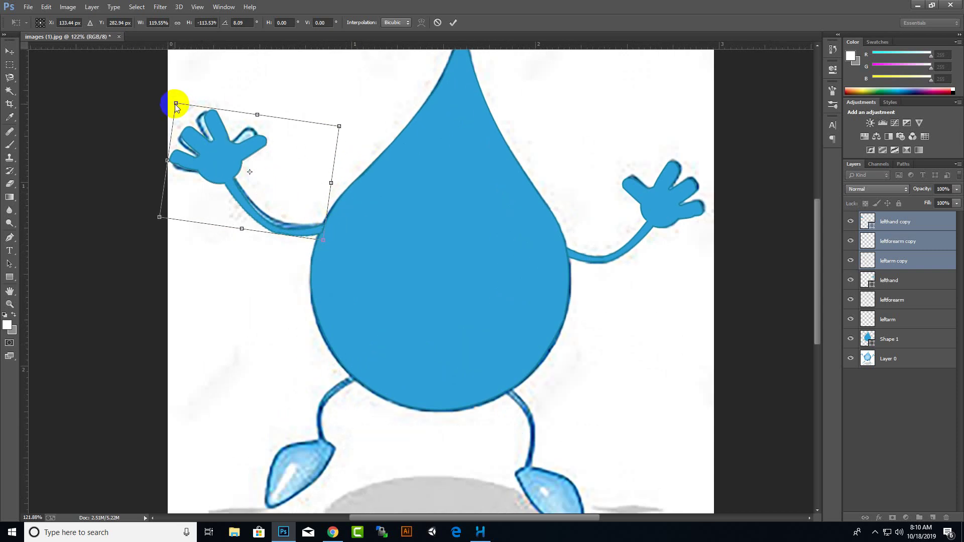
left_click_drag(235, 150, 234, 151)
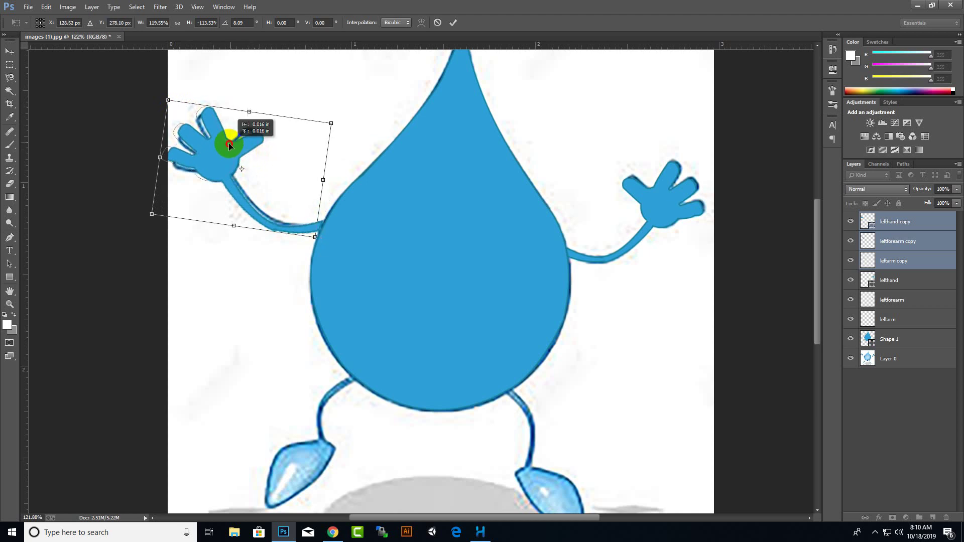
left_click_drag(322, 247, 343, 249)
left_click_drag(263, 145, 263, 144)
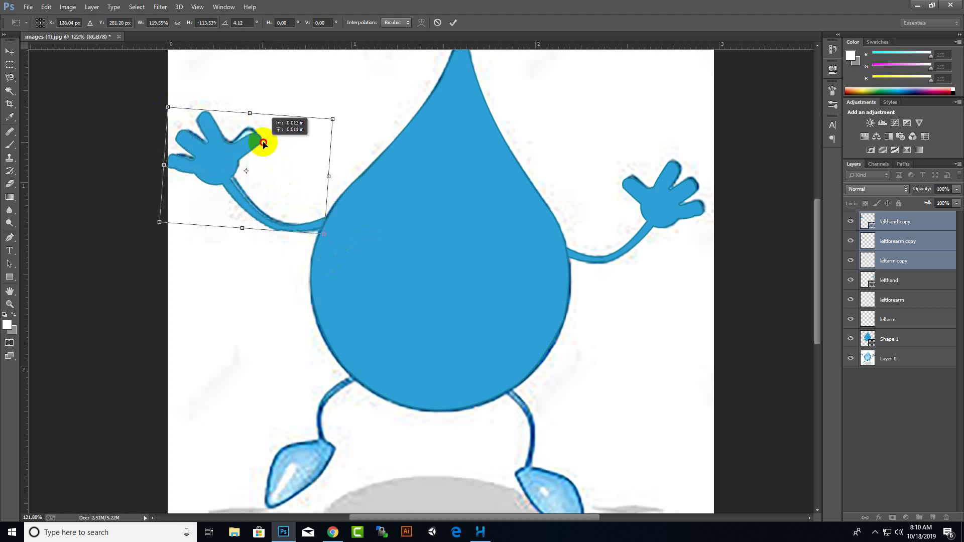
left_click_drag(263, 145, 263, 149)
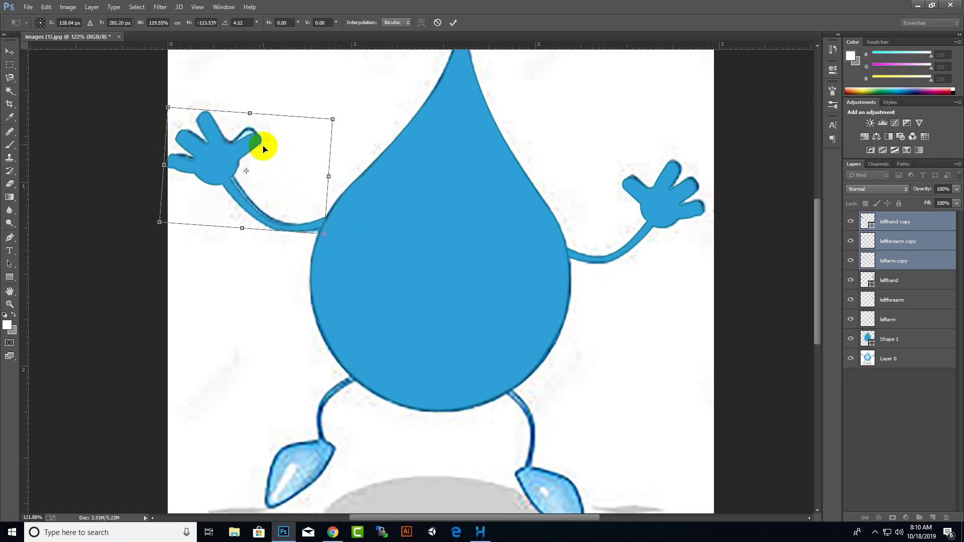
left_click_drag(159, 222, 160, 222)
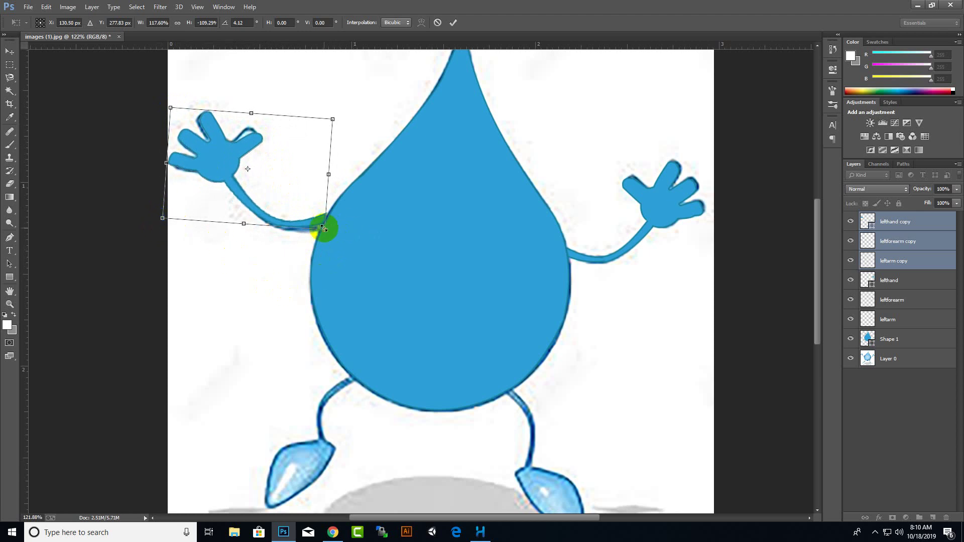
left_click_drag(324, 229, 327, 232)
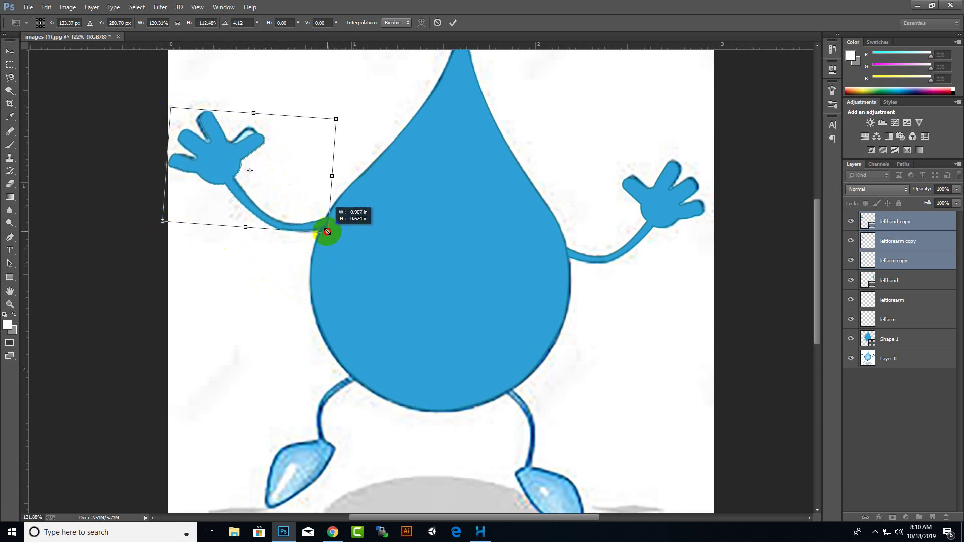
key("Return")
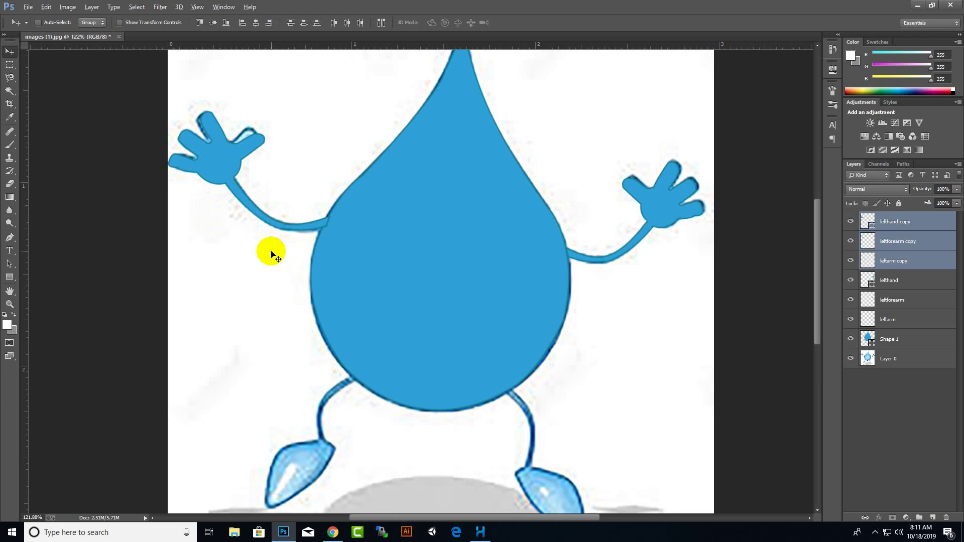
- Rename the leftarm copy layer to rightarm
scroll(270, 251, "down", 5)
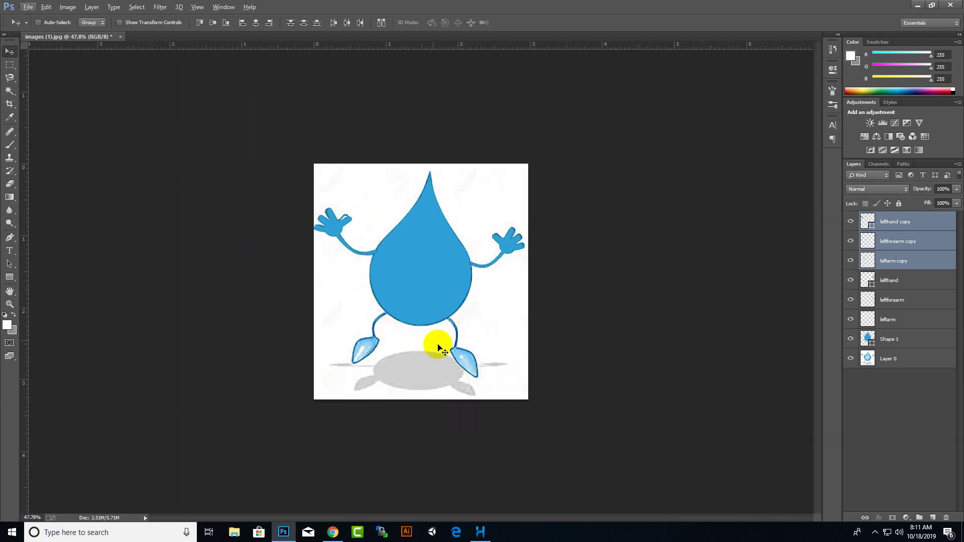
scroll(352, 251, "up", 3)
scroll(354, 247, "down", 4)
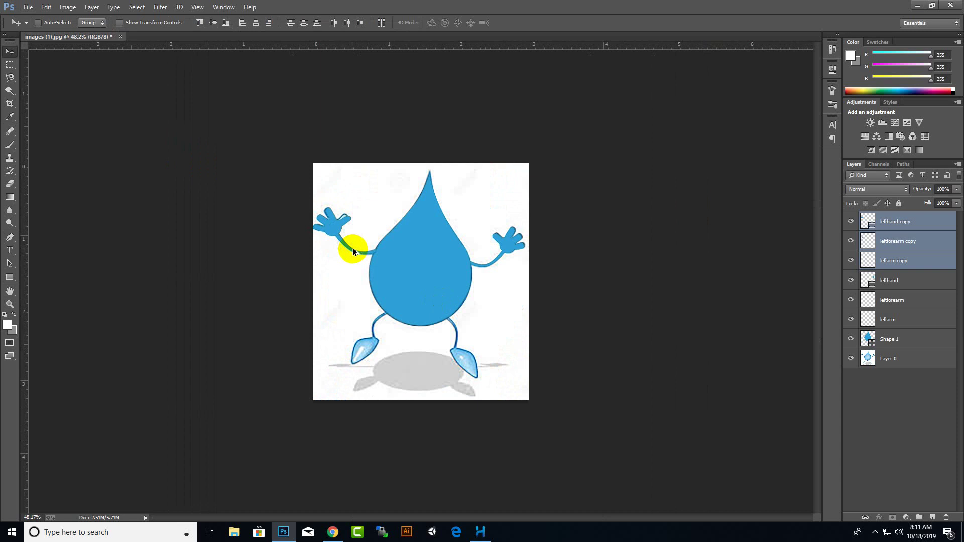
scroll(353, 248, "up", 4)
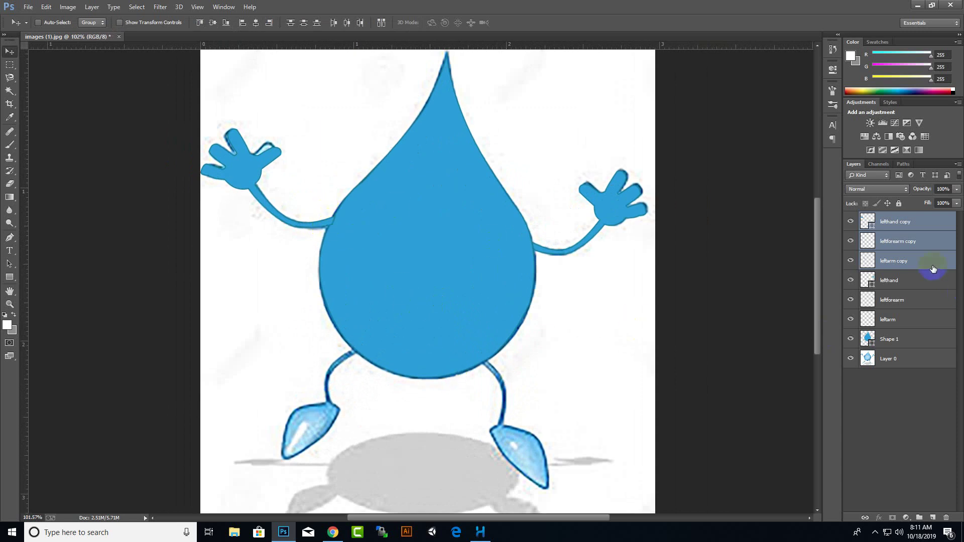
double_click(906, 261)
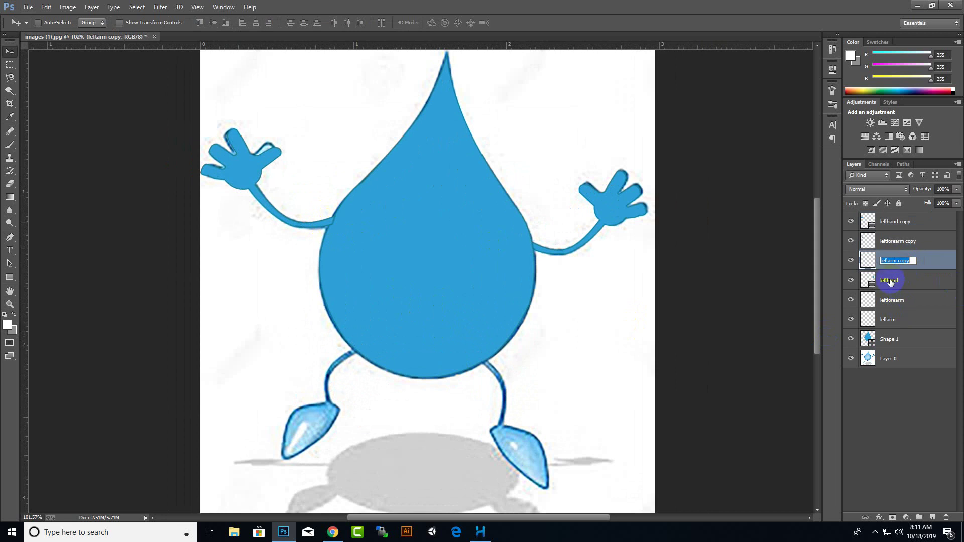
type("rightarm")
key("Return")
- Rename the other copies rightforearm and righthand, then bring up Save As
double_click(904, 241)
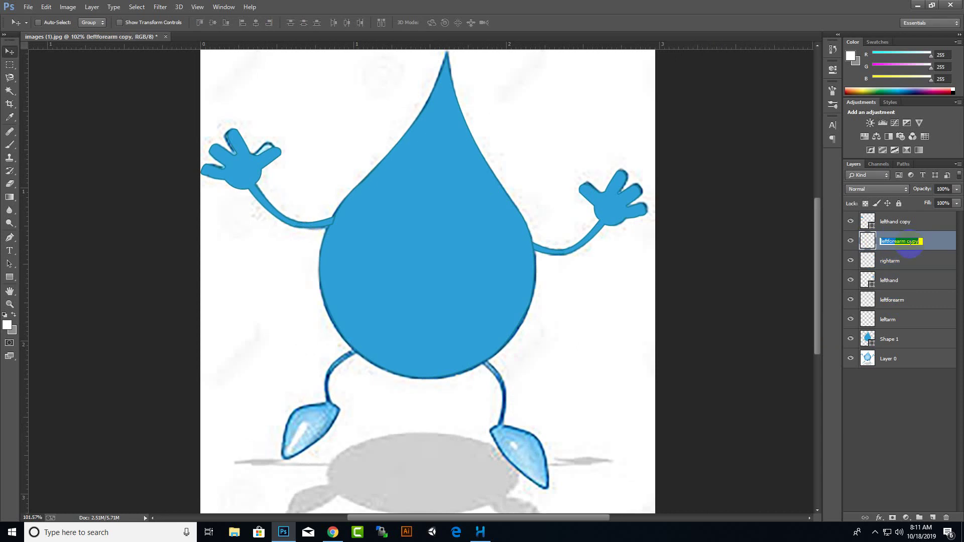
type("rightforeaem")
double_click(914, 223)
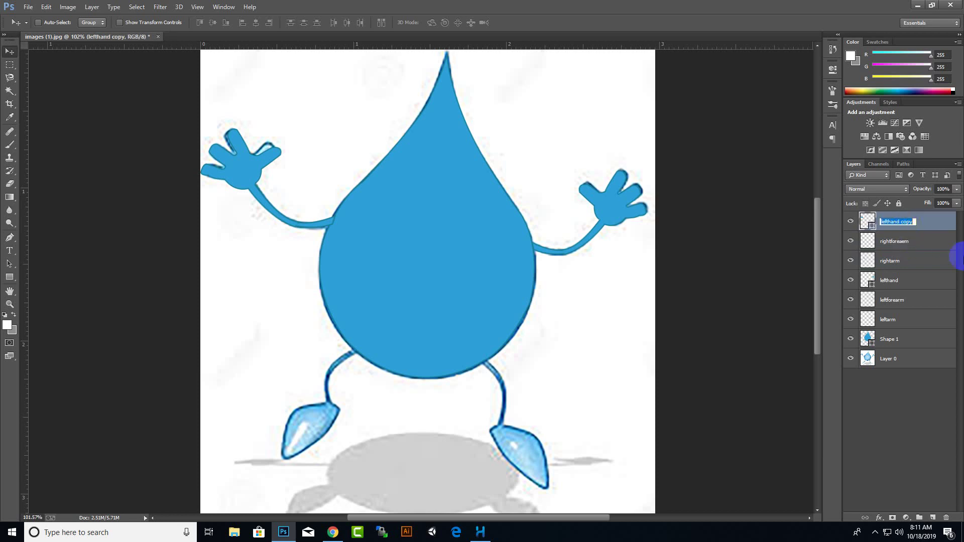
type("righthand")
key("Return")
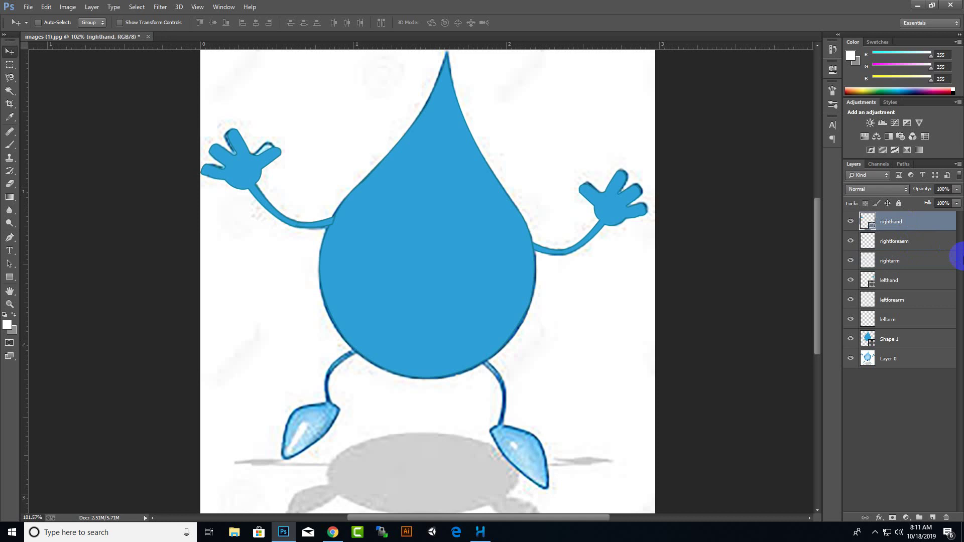
key("ctrl+shift+s")
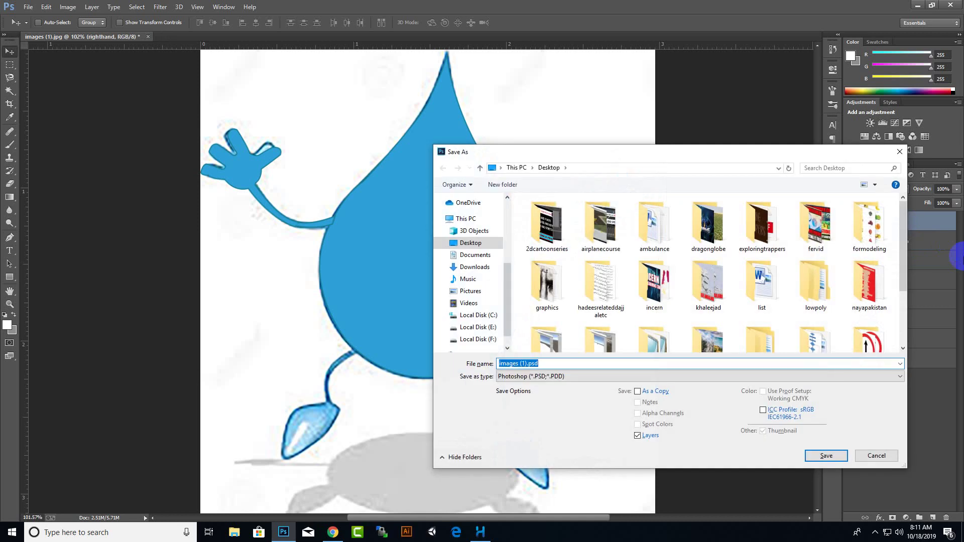
- Create and enter a new dropcharacter folder inside 2dcartoonseries > characters
double_click(547, 226)
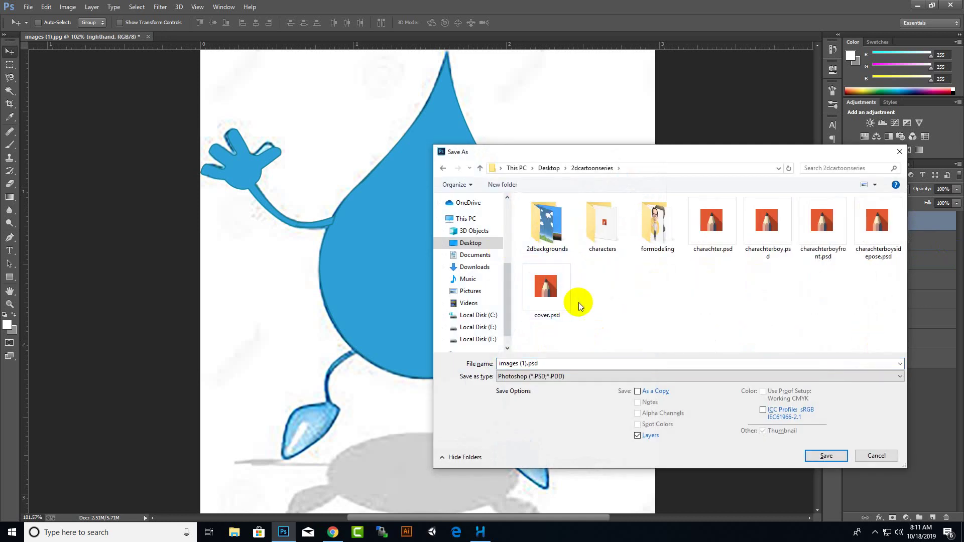
double_click(598, 231)
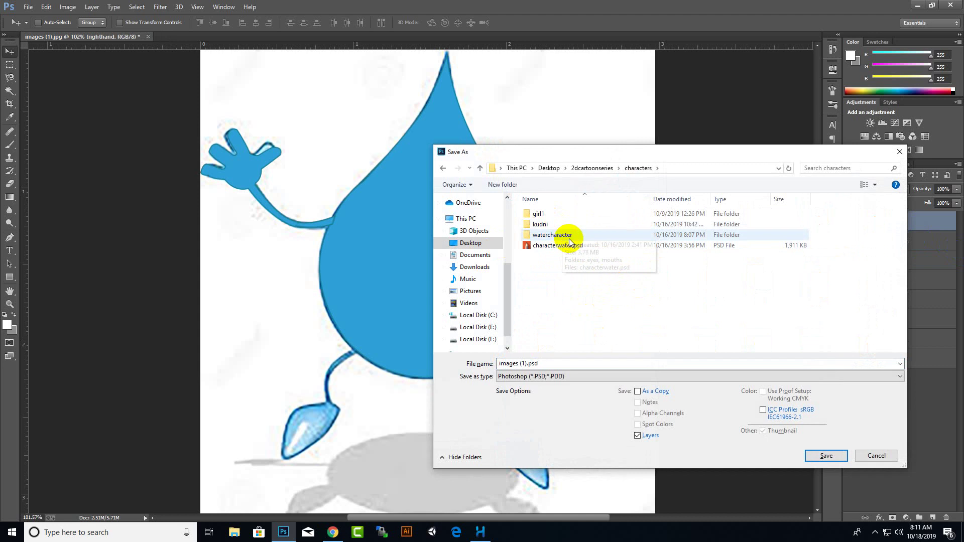
right_click(576, 295)
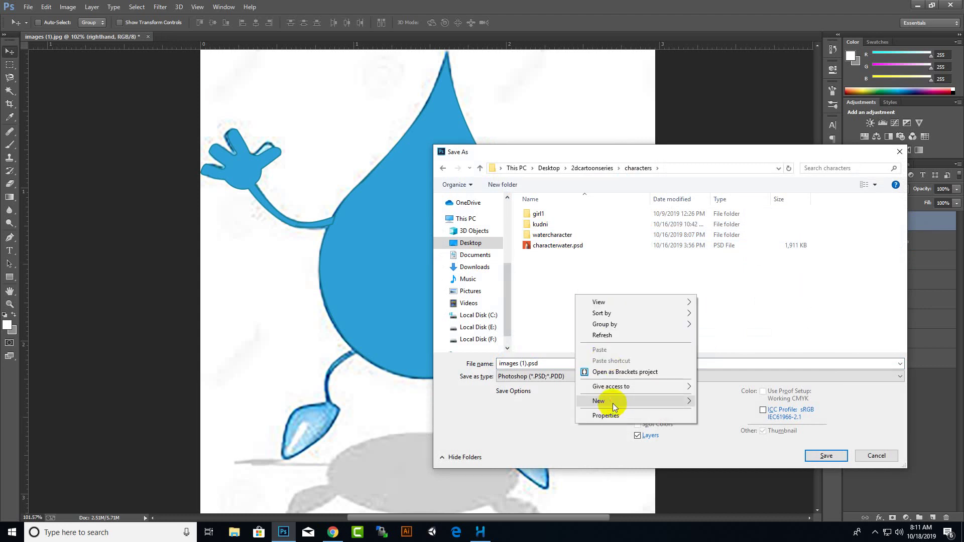
mouse_move(602, 401)
left_click(725, 242)
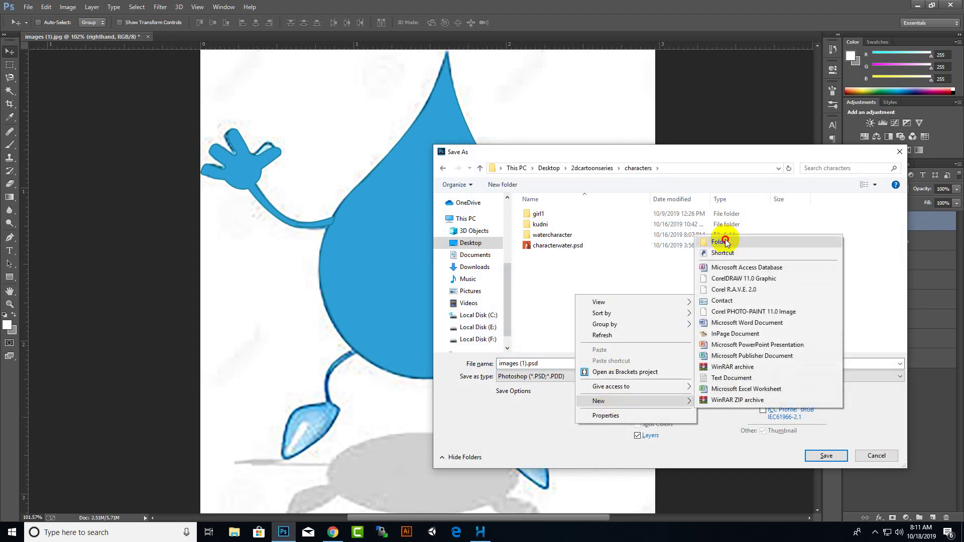
type("dr")
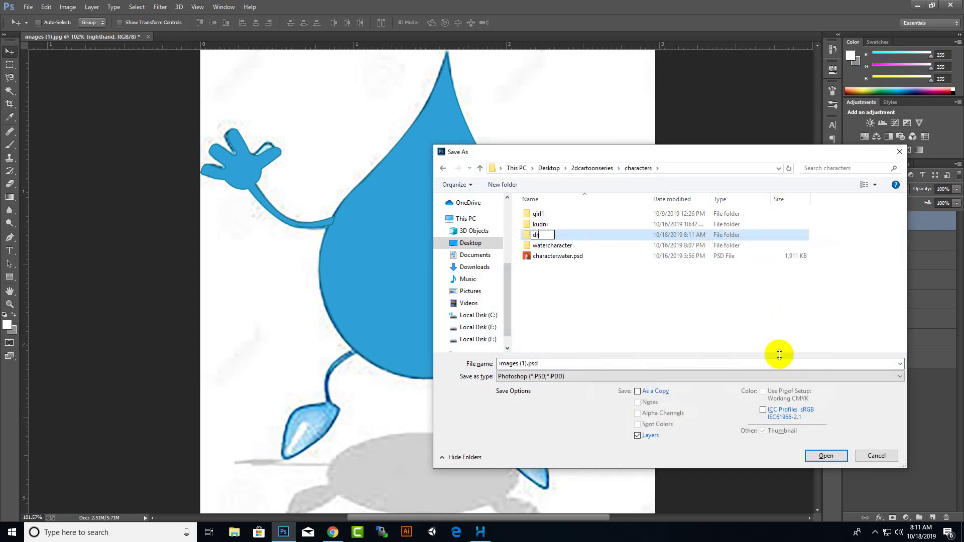
type("opcha")
key("Return")
key("Return")
- Save the document there as drop.psd, accepting the Photoshop Format Options
left_click(756, 362)
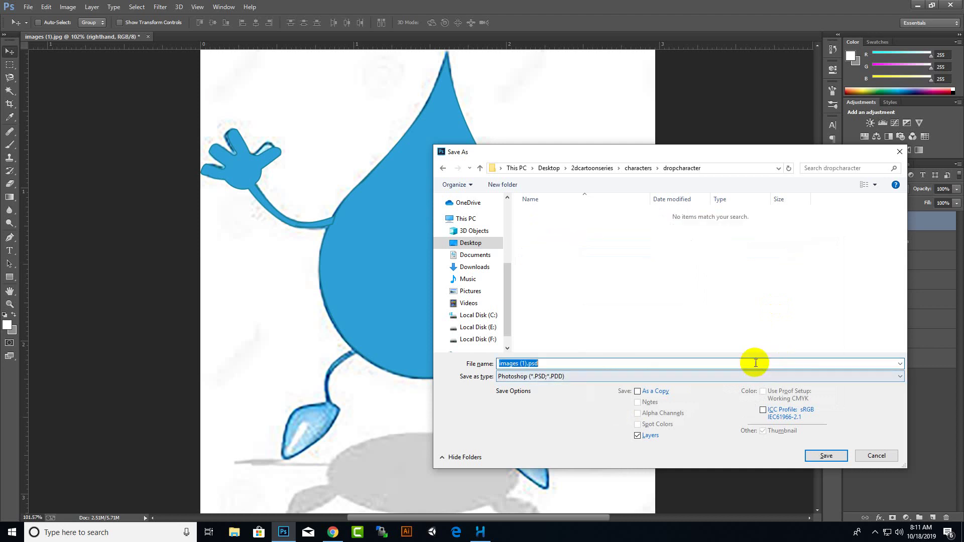
type("drop")
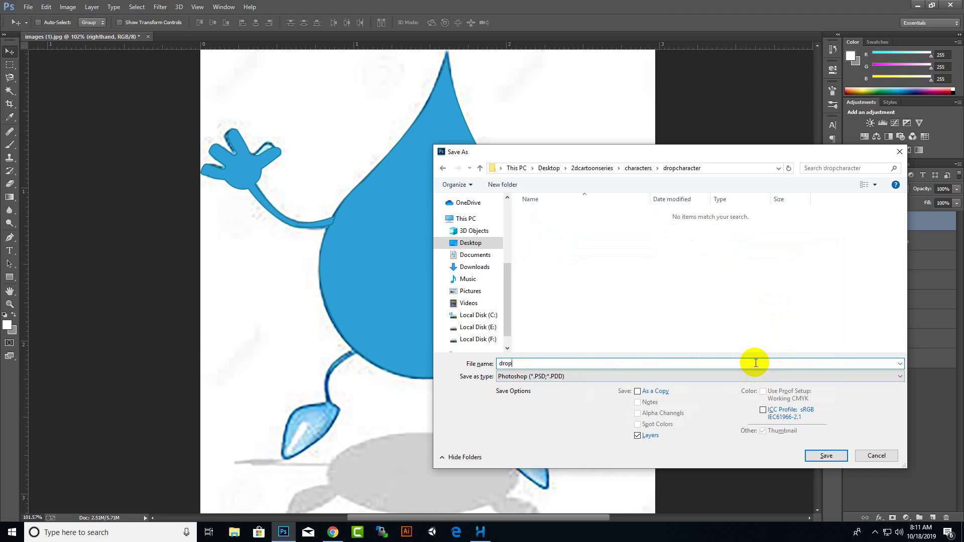
key("Return")
left_click(585, 162)
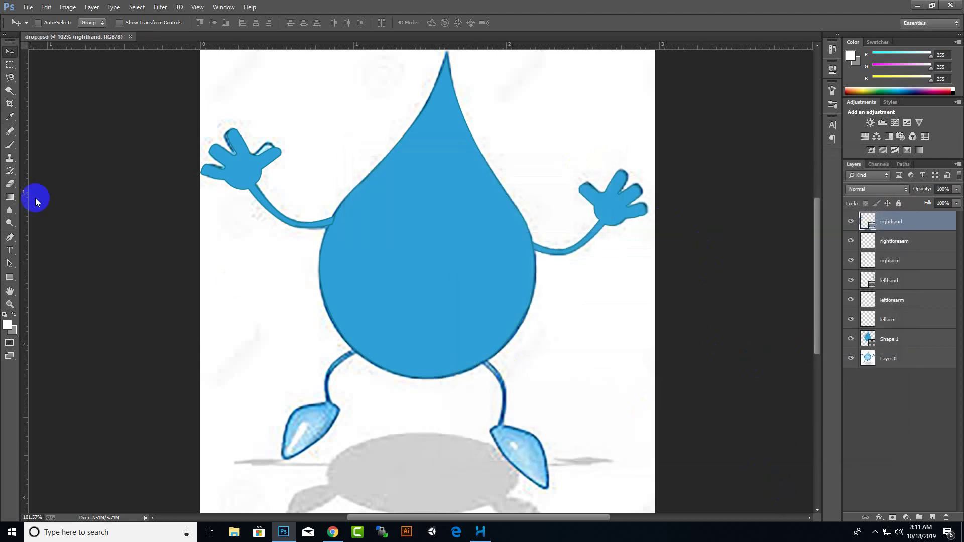
- On a new layer, trace the curved upper leg path from the drop's lower right edge
left_click(10, 238)
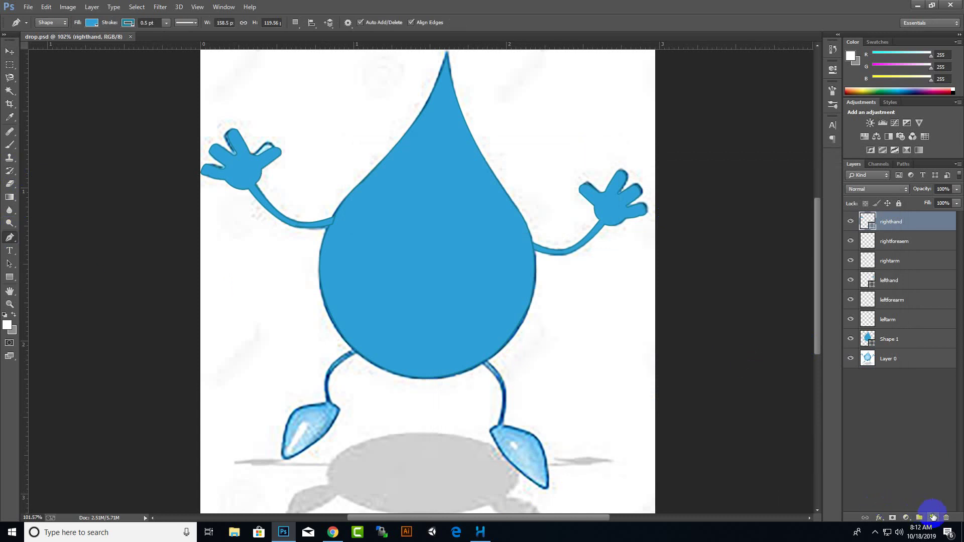
left_click(933, 517)
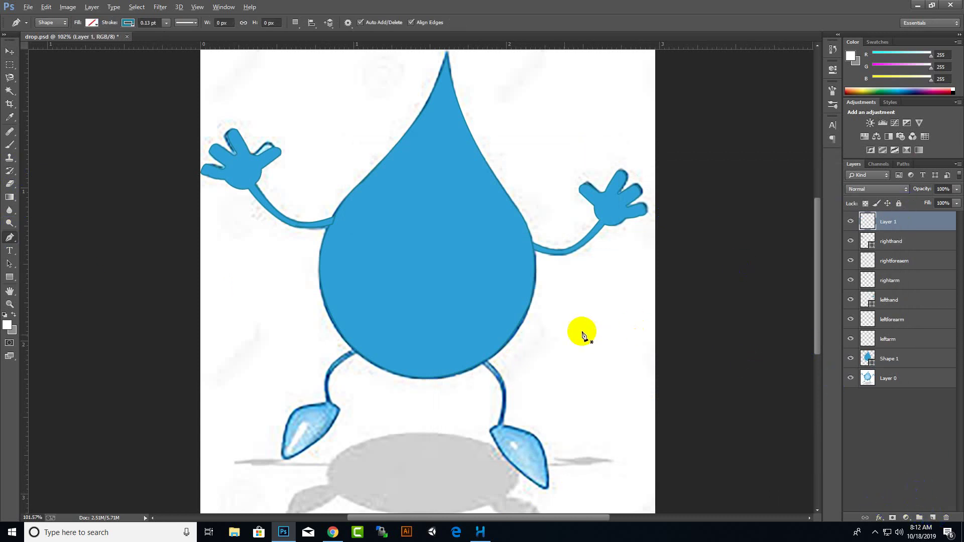
scroll(452, 412, "up", 3, "alt")
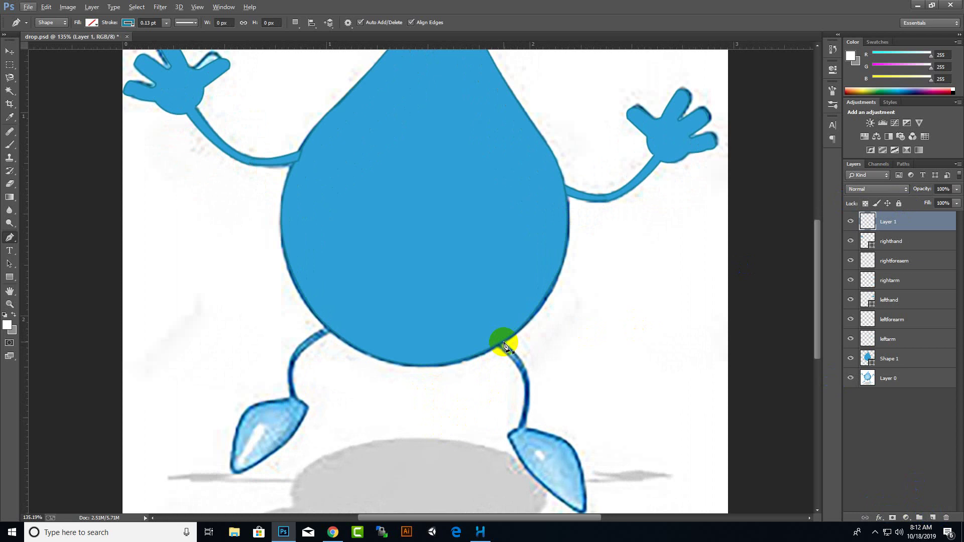
left_click(506, 343)
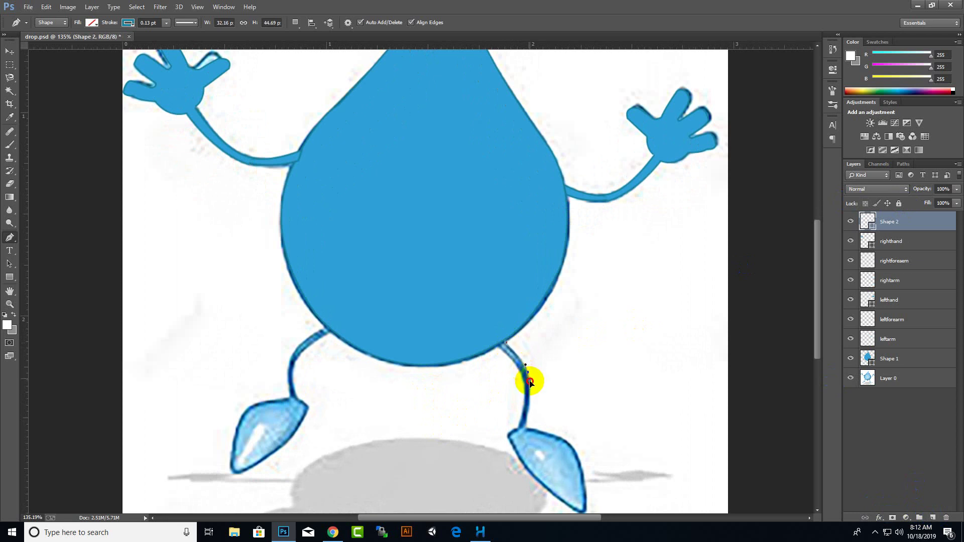
mouse_move(527, 373)
left_mouse_down()
mouse_move(537, 390)
mouse_move(527, 383)
left_mouse_up()
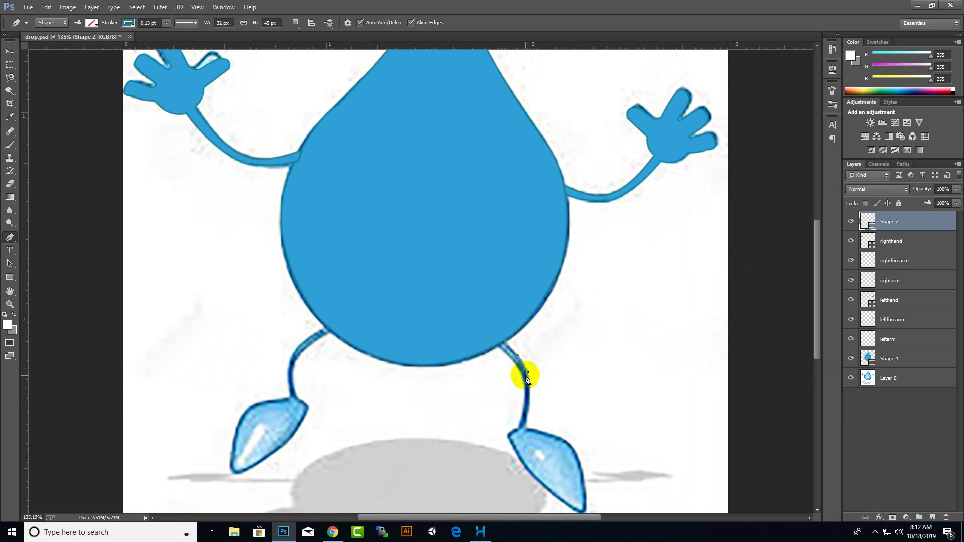
left_click_drag(488, 351, 506, 340)
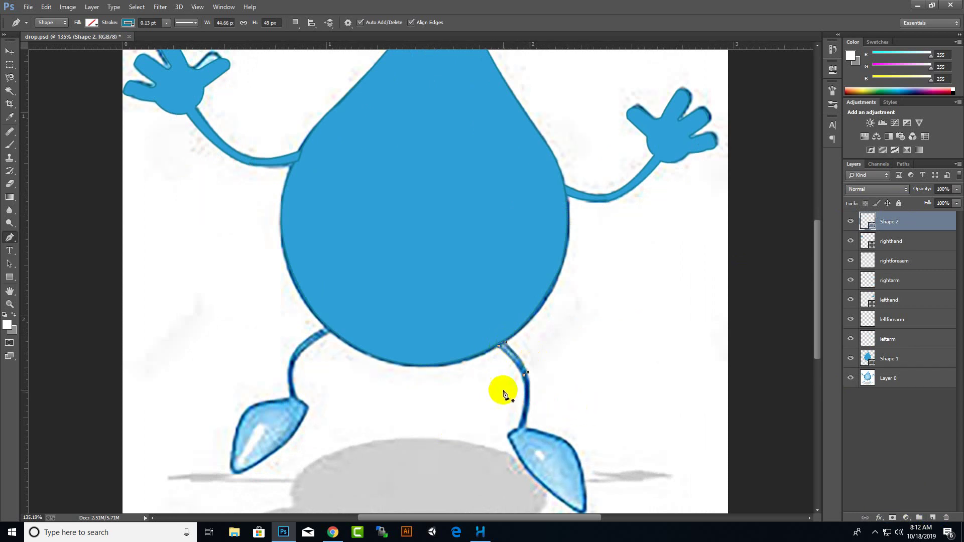
- Give the leg shape a 0.5 pt outline and the drop's blue fill, and name the layer leftlegtop
left_click(147, 23)
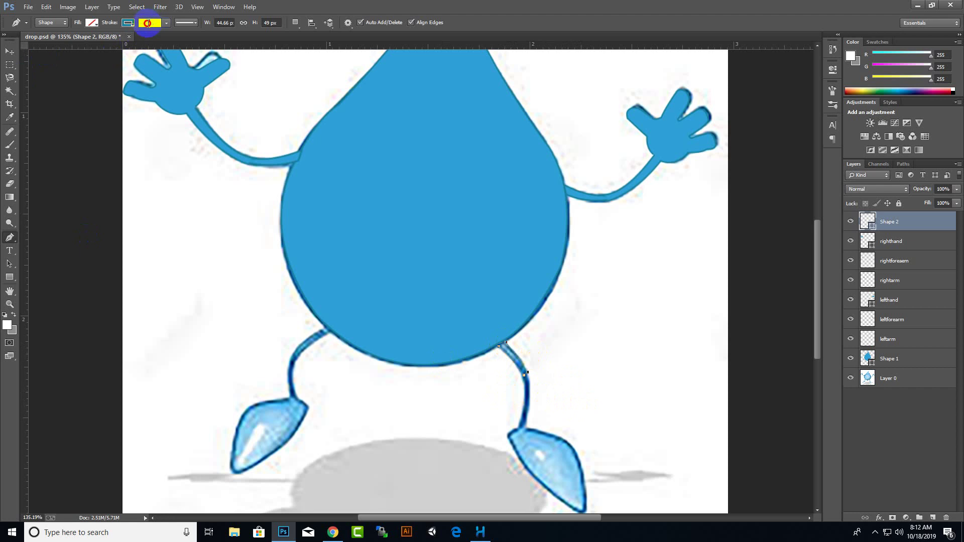
left_click(190, 122)
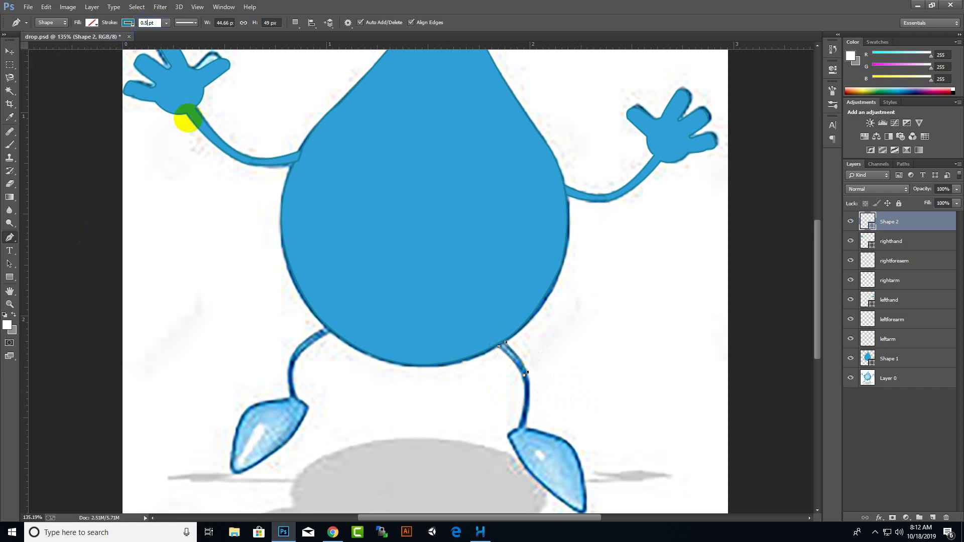
left_click(92, 24)
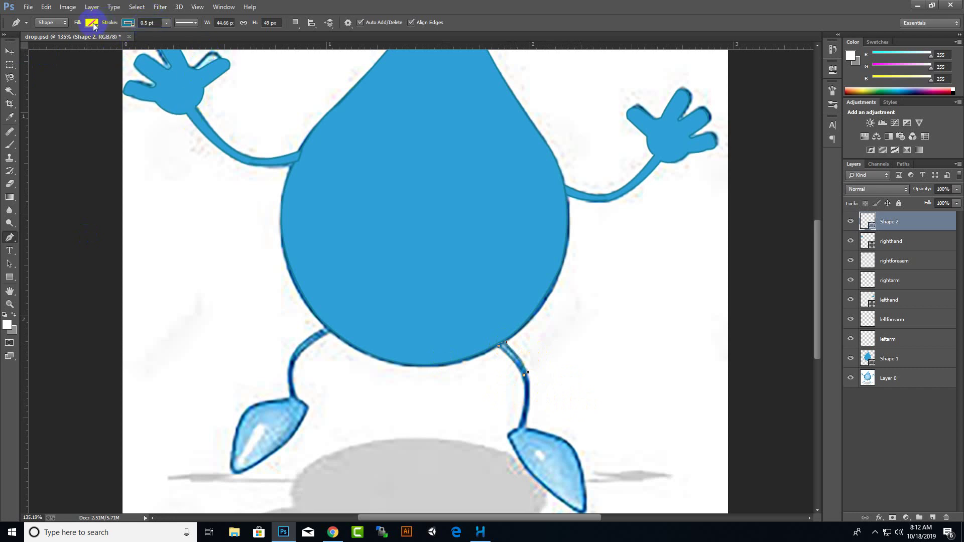
left_click(49, 42)
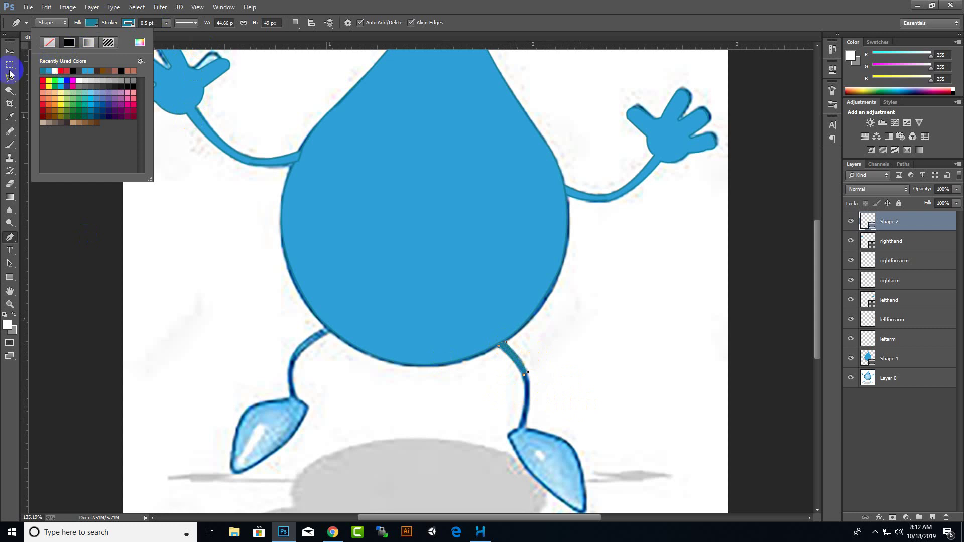
left_click(44, 70)
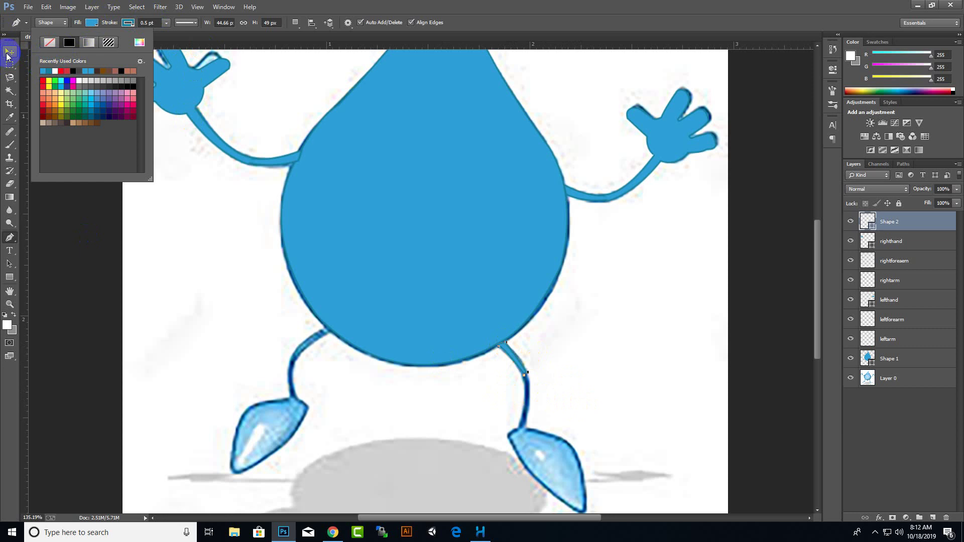
double_click(896, 227)
type("leftlegtop")
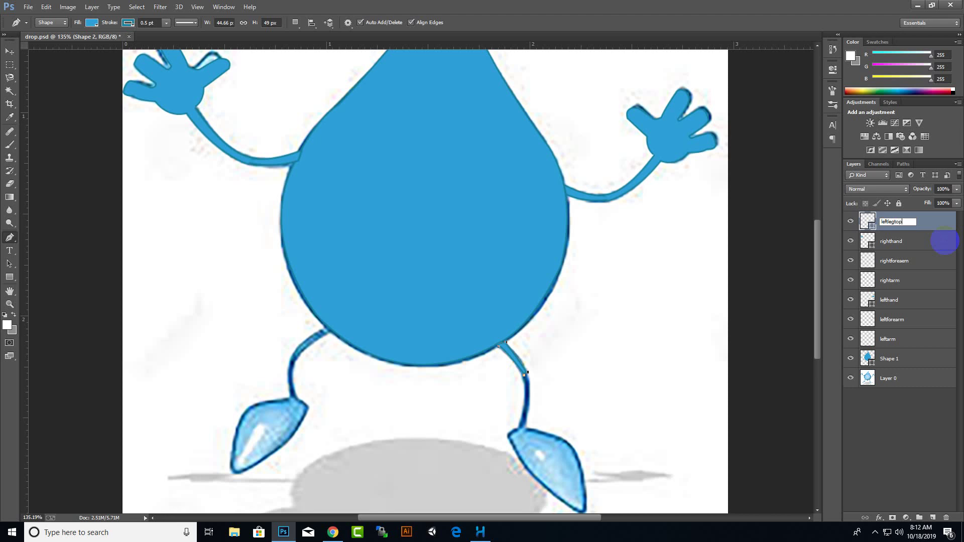
left_click(946, 244)
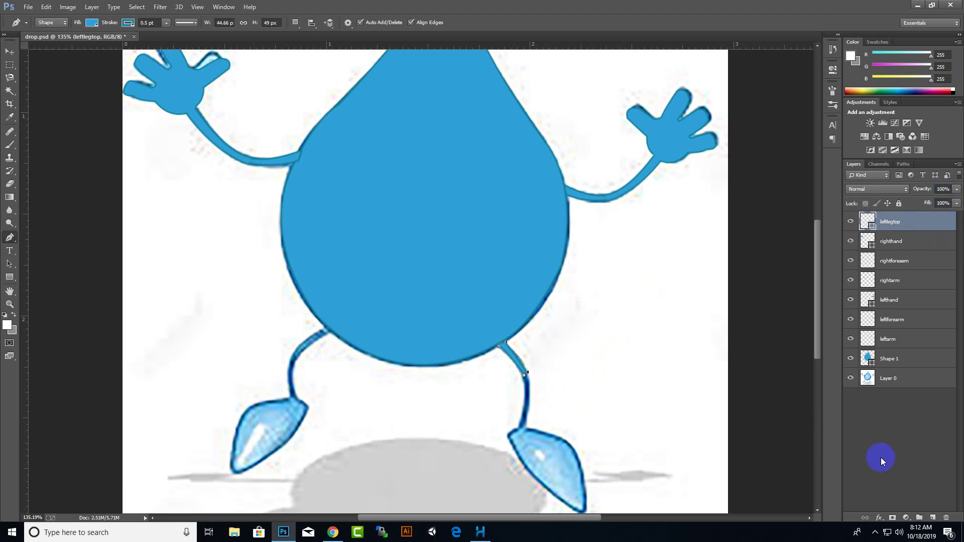
- On a new layer, trace the lower leg path down to the foot and back up
left_click(933, 518)
scroll(542, 397, "up", 2)
scroll(525, 402, "up", 2)
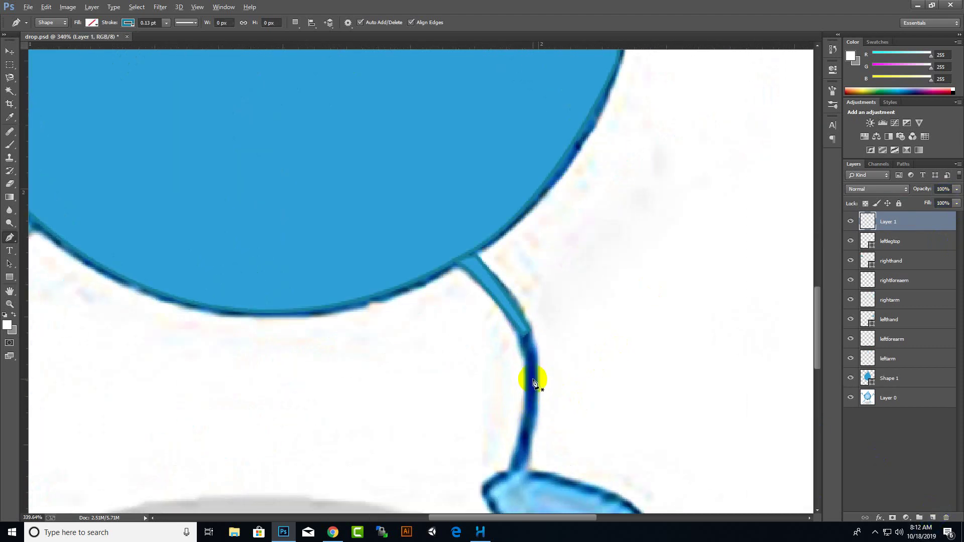
left_click(528, 337)
scroll(567, 374, "down", 2)
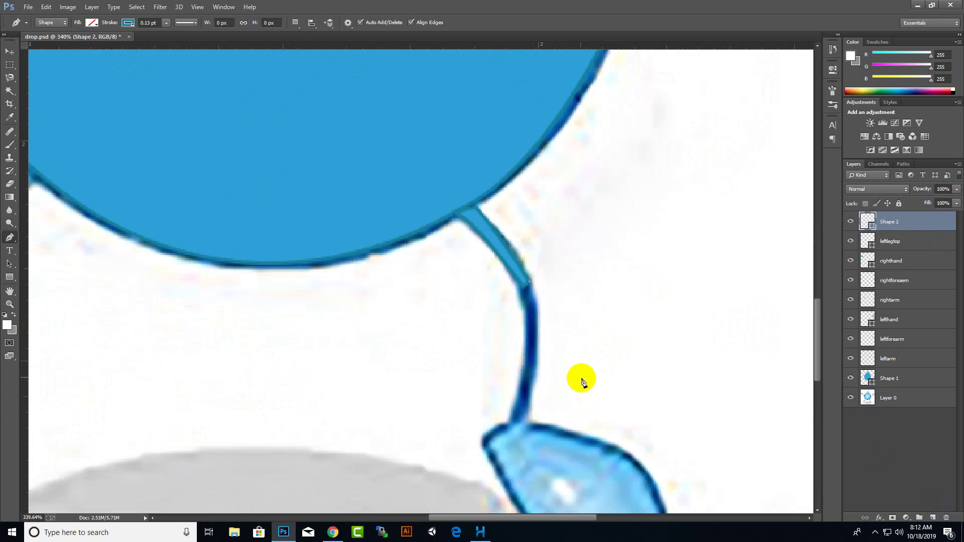
scroll(552, 386, "down", 1)
left_click_drag(527, 398, 506, 450)
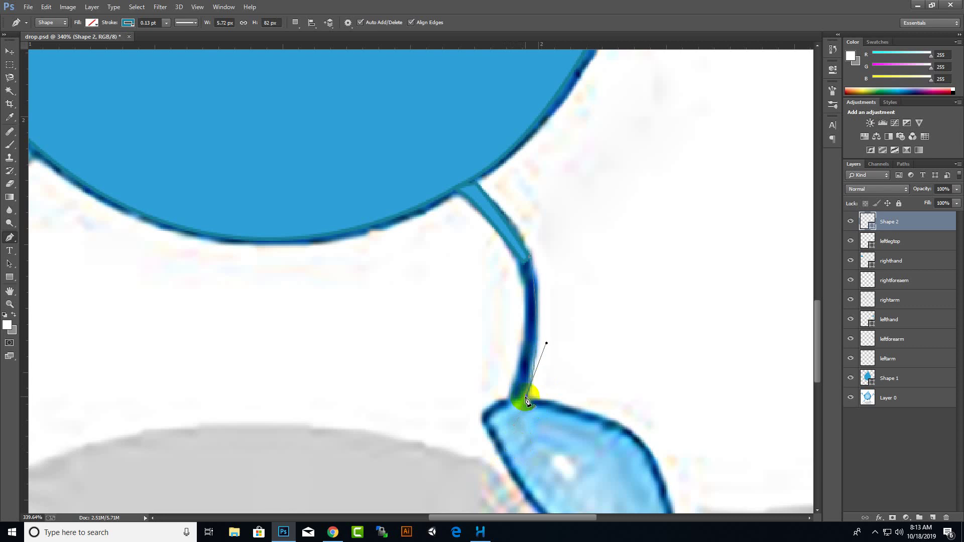
left_click(512, 399)
mouse_move(524, 263)
left_mouse_down()
mouse_move(502, 238)
mouse_move(510, 241)
left_mouse_up()
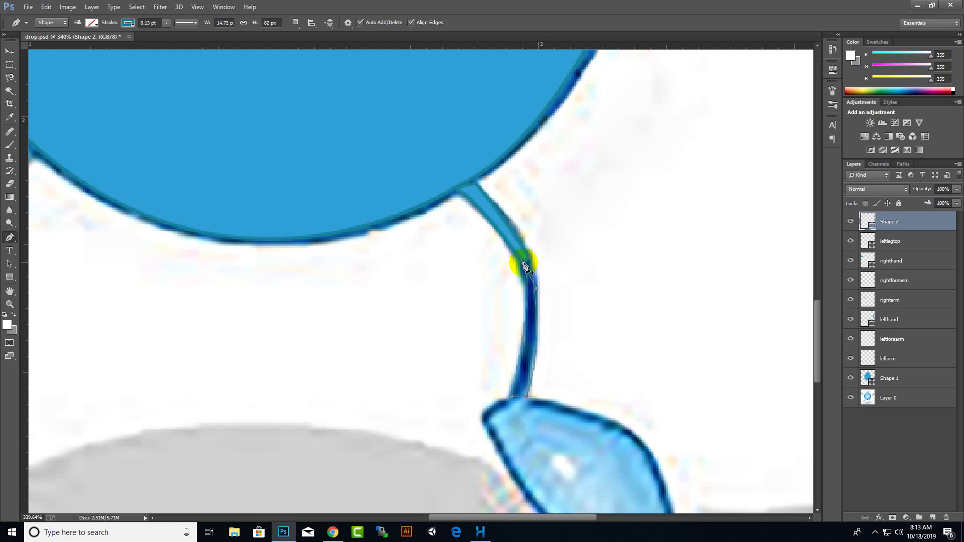
left_click(532, 258)
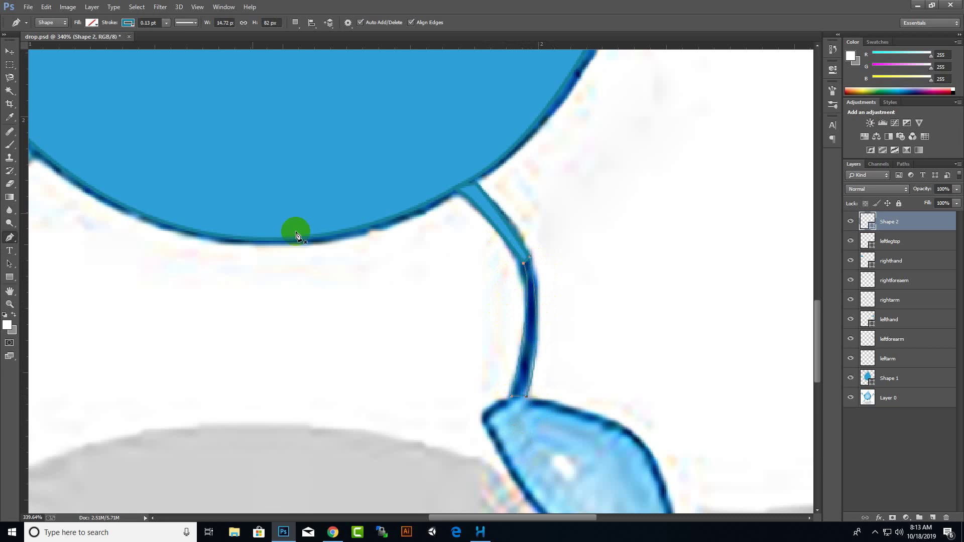
- Set the lower leg shape's outline to 0.5 pt and its fill to blue
left_click(149, 23)
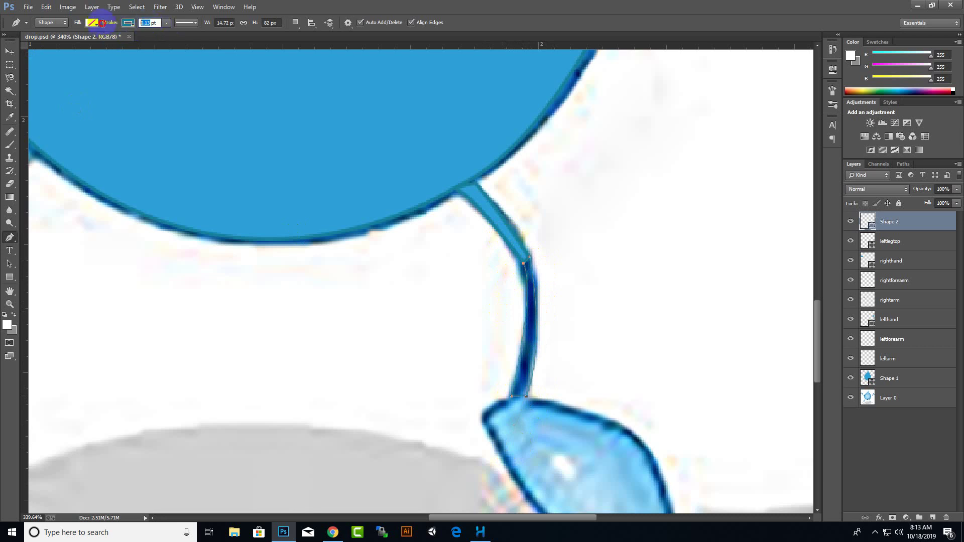
type("0.5")
key("Return")
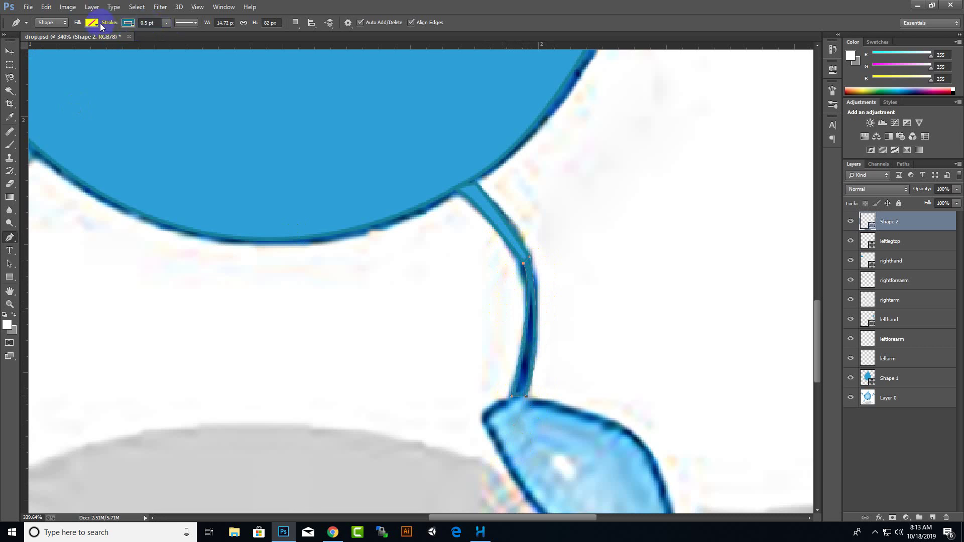
left_click(129, 22)
left_click(96, 23)
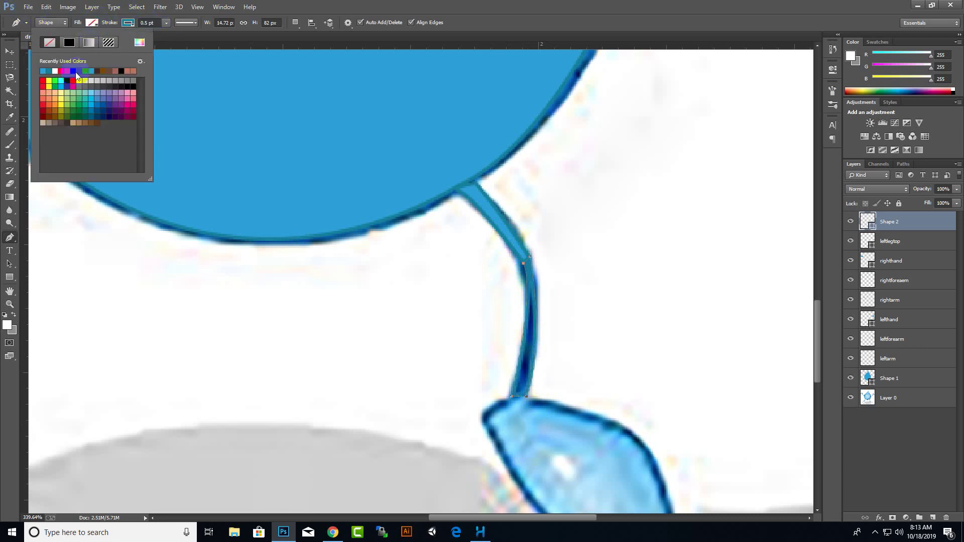
left_click(44, 70)
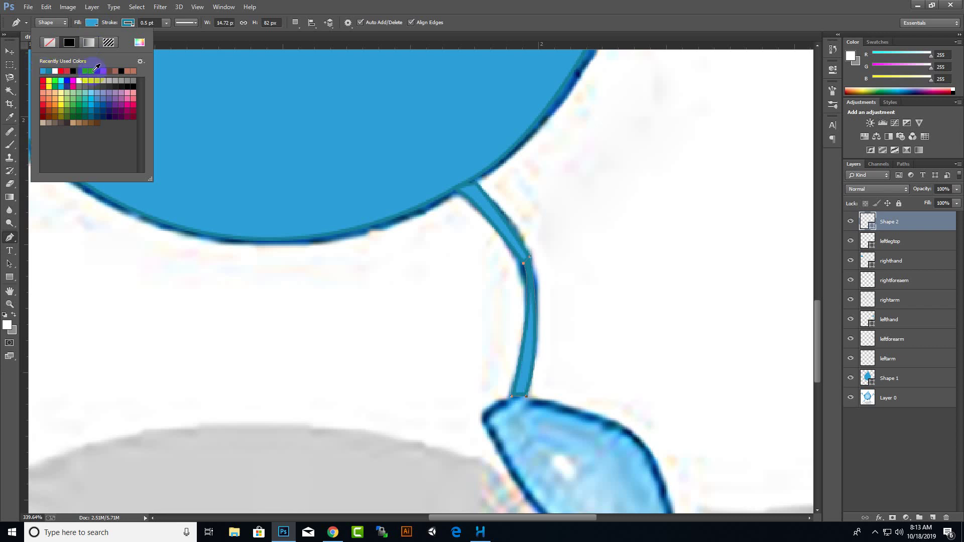
left_click(10, 51)
- Redraw the curved edge of the lower leg outline and close it into a shape
scroll(563, 290, "up", 2)
scroll(562, 289, "down", 1)
scroll(573, 299, "down", 2)
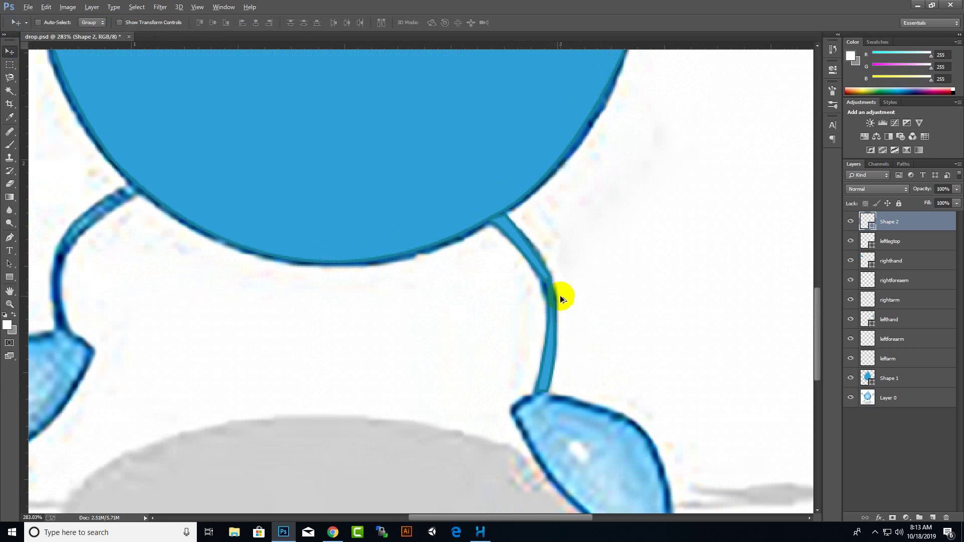
key("alt")
key("alt")
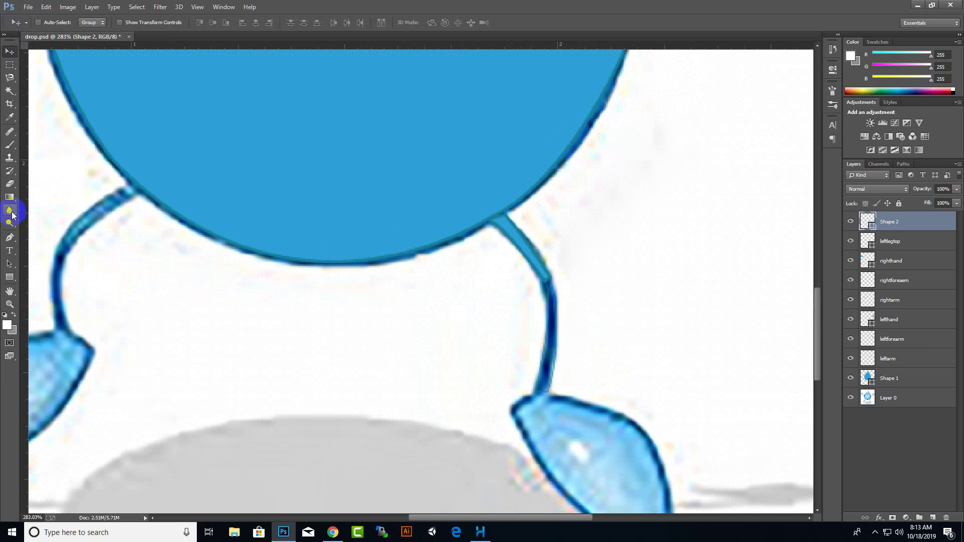
left_click(10, 238)
scroll(558, 296, "up", 1)
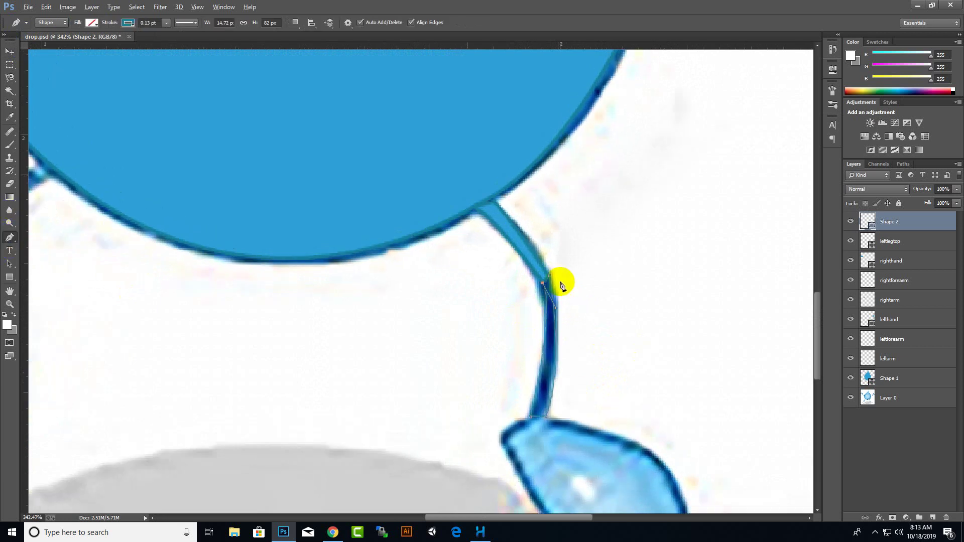
scroll(556, 295, "up", 1)
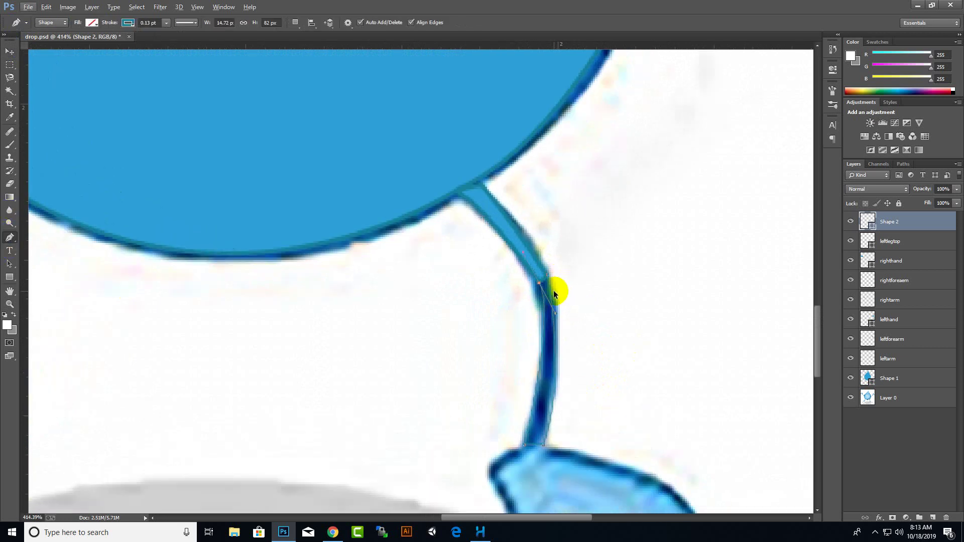
key("Escape")
key("Escape")
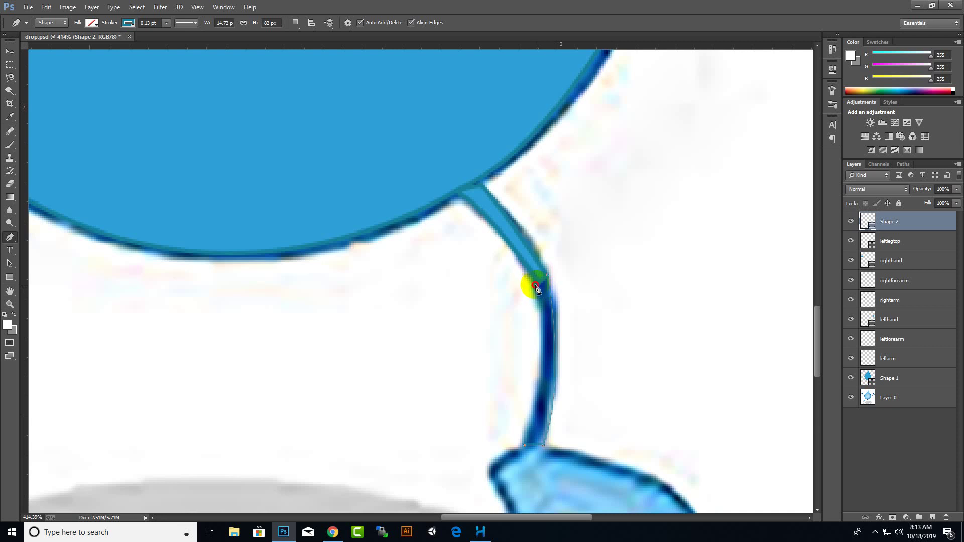
left_click_drag(536, 285, 513, 250)
left_click_drag(513, 250, 516, 243)
left_click(537, 285, "alt")
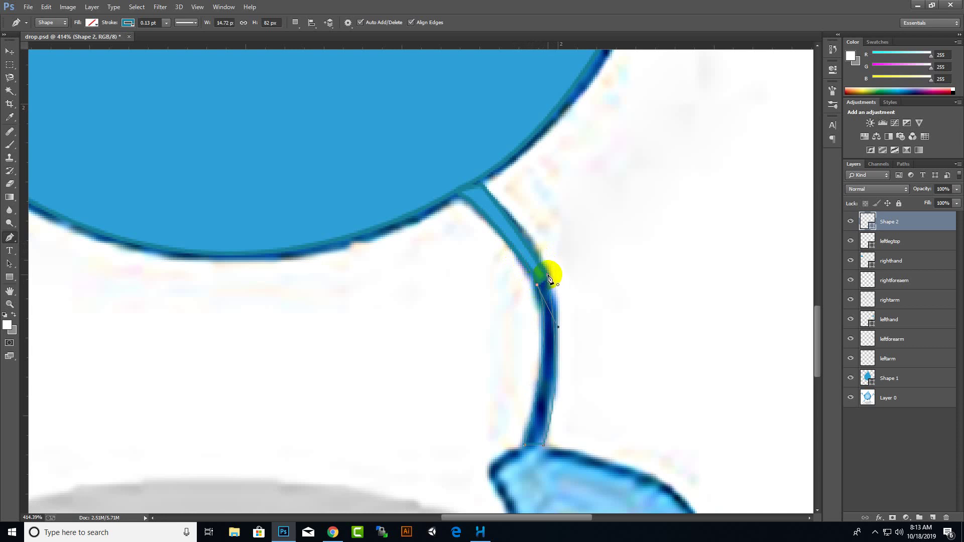
left_click(548, 276)
- Reapply the outline and blue fill to the closed lower leg shape, then select its layer
left_click(149, 23)
type("0.5")
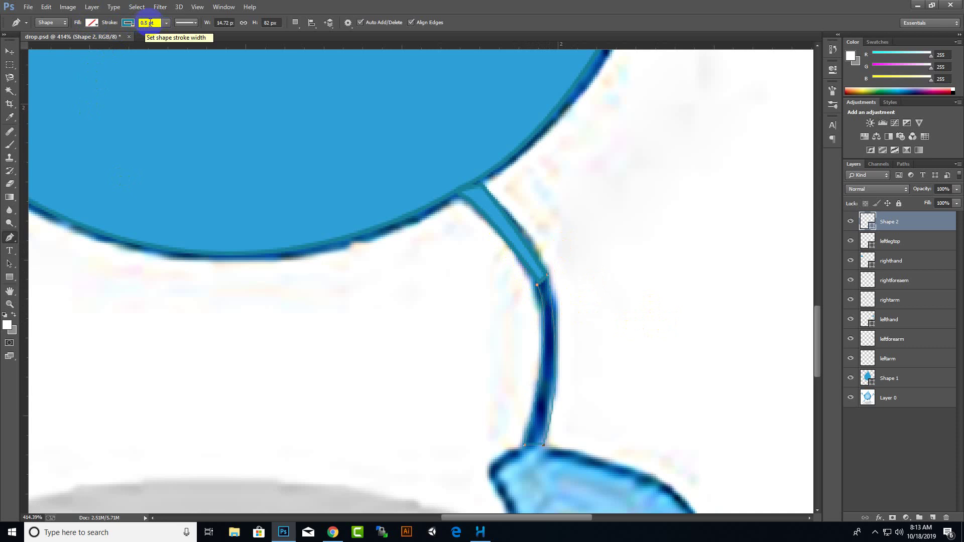
left_click(92, 24)
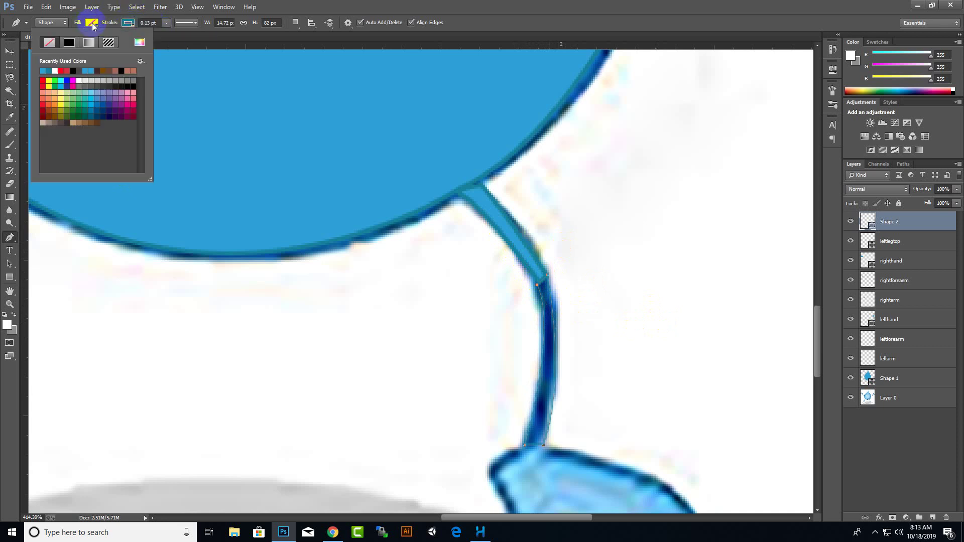
left_click(45, 65)
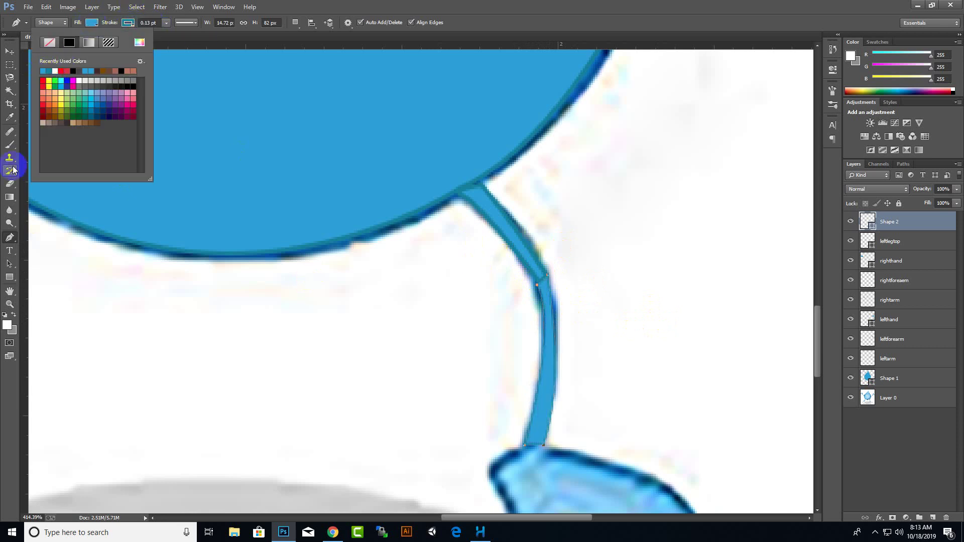
left_click(8, 53)
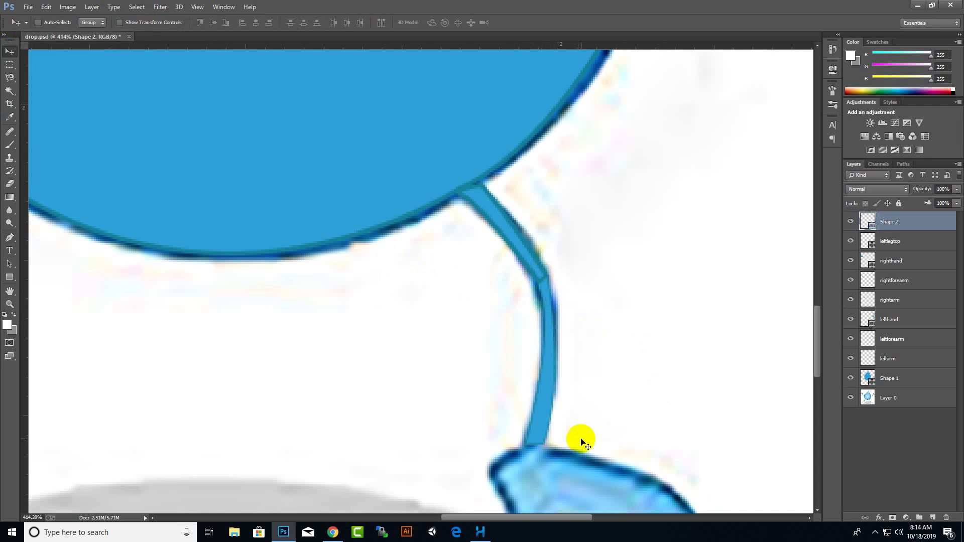
left_click(927, 232)
- Rename the new leg layer leflegbottom
double_click(899, 227)
type("leftlegbott")
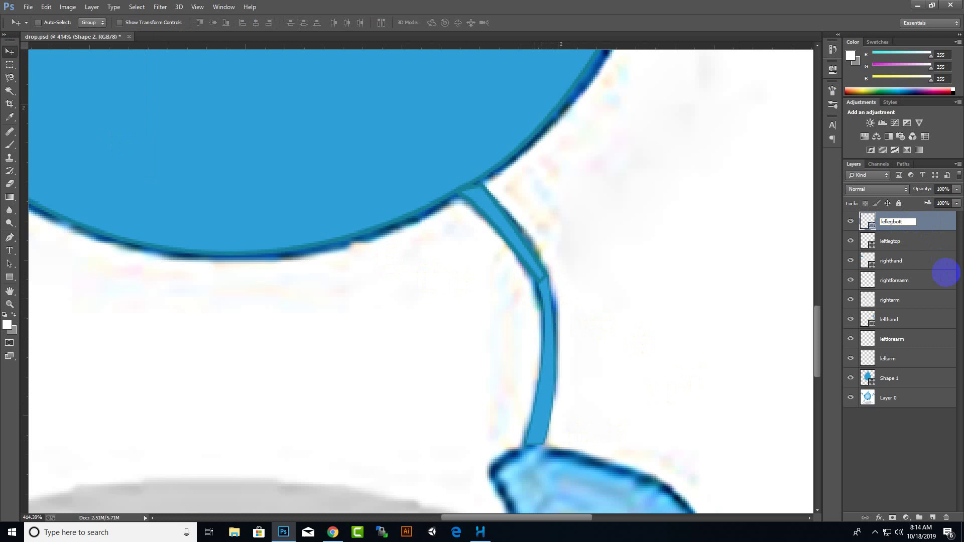
type("on")
key("Return")
double_click(896, 222)
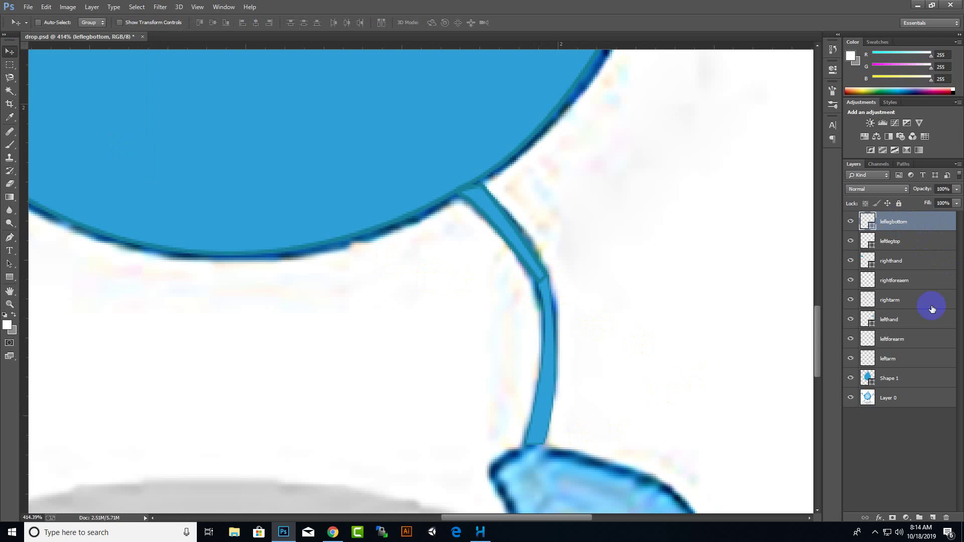
scroll(638, 382, "down", 2)
scroll(653, 387, "down", 2)
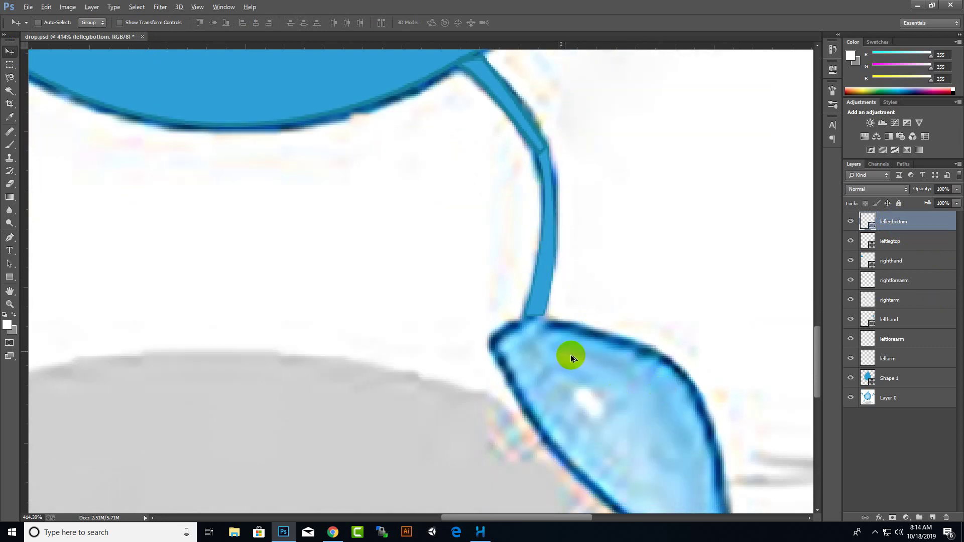
scroll(570, 355, "down", 3)
scroll(615, 375, "down", 3)
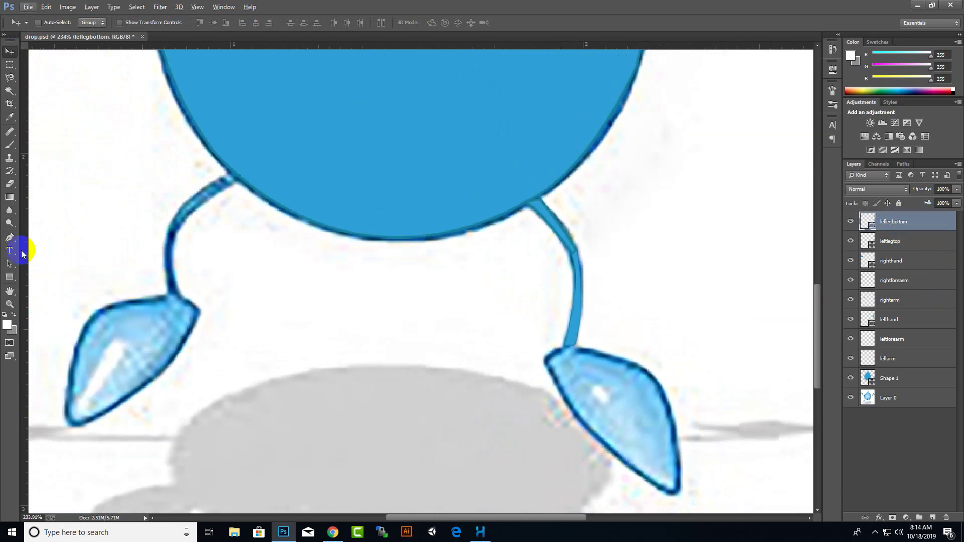
- Return to the Pen tool and start a path at the bottom of the leg
left_click(9, 237)
scroll(512, 441, "down", 3)
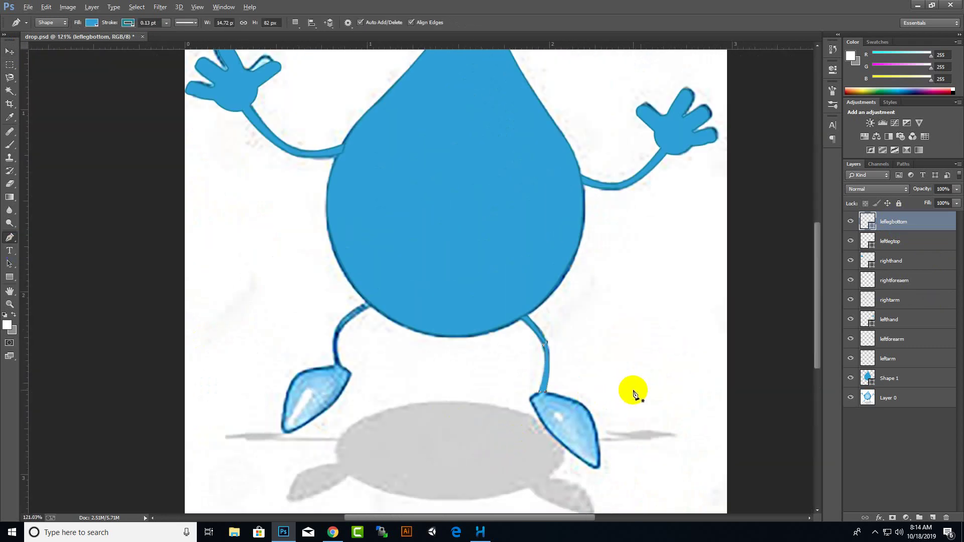
scroll(634, 395, "up", 1)
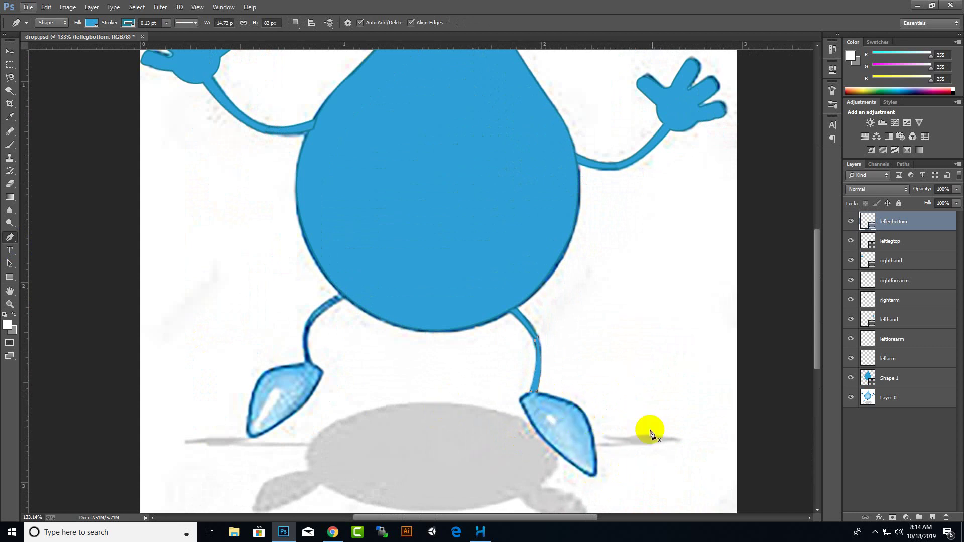
left_click(556, 409)
- Discard the mistaken small shape drawn at the leg bottom
left_click(536, 386)
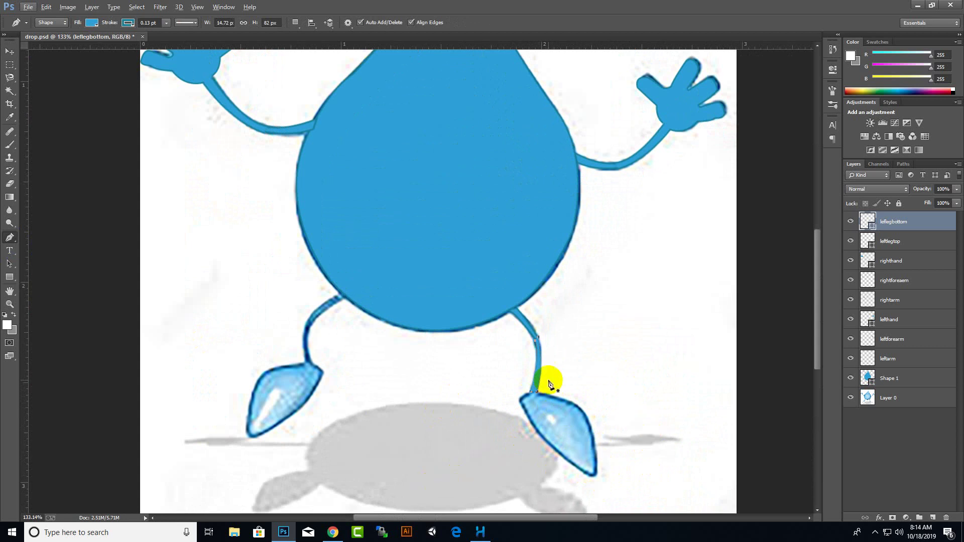
scroll(549, 385, "up", 3)
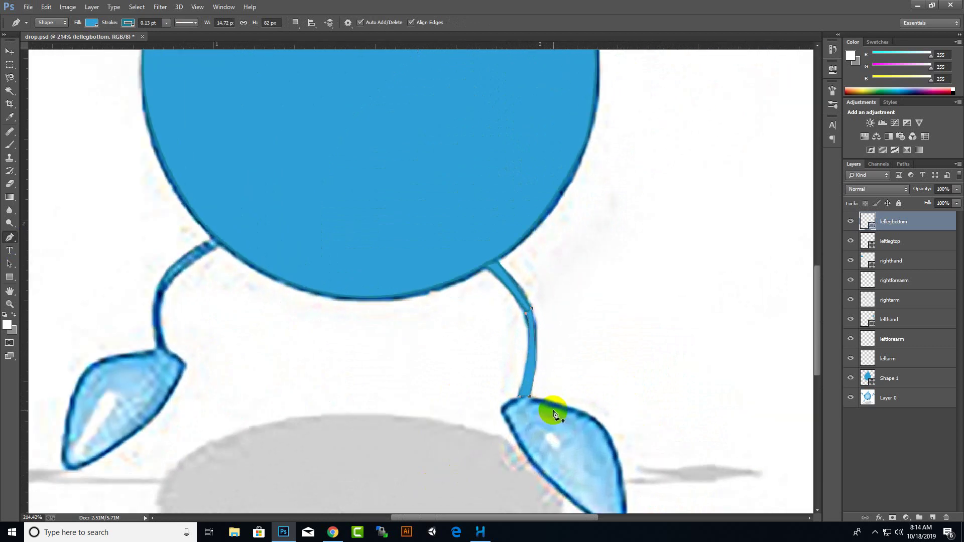
left_click(527, 396)
mouse_move(588, 416)
left_mouse_down()
mouse_move(601, 458)
mouse_move(625, 437)
left_mouse_up()
key("Delete")
- On a fresh layer, trace the foot's closed curved outline at the end of the leg
left_click(935, 517)
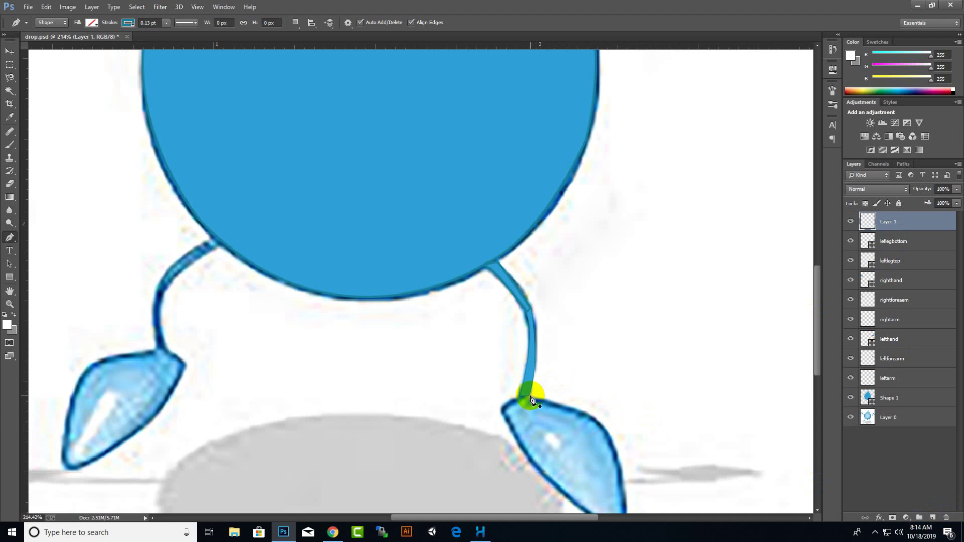
left_click(604, 428)
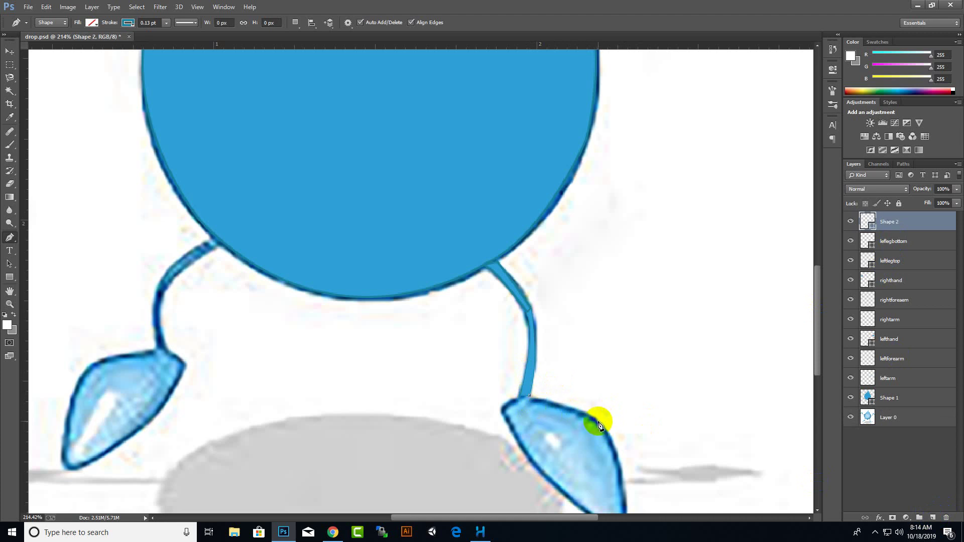
left_click_drag(604, 428, 609, 431)
mouse_move(620, 481)
left_mouse_down()
mouse_move(636, 494)
mouse_move(624, 497)
left_mouse_up()
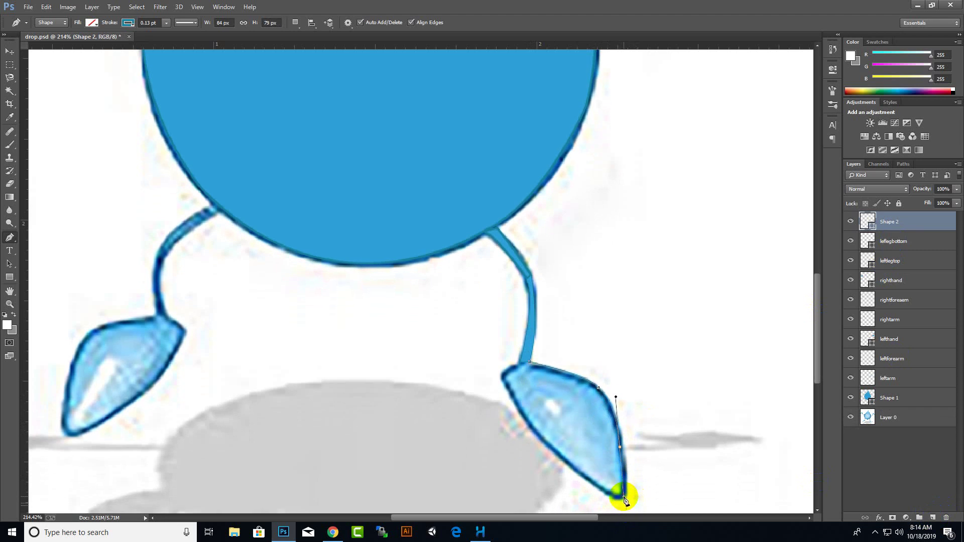
scroll(668, 403, "down", 1)
scroll(668, 402, "down", 1)
left_click(621, 381, "alt")
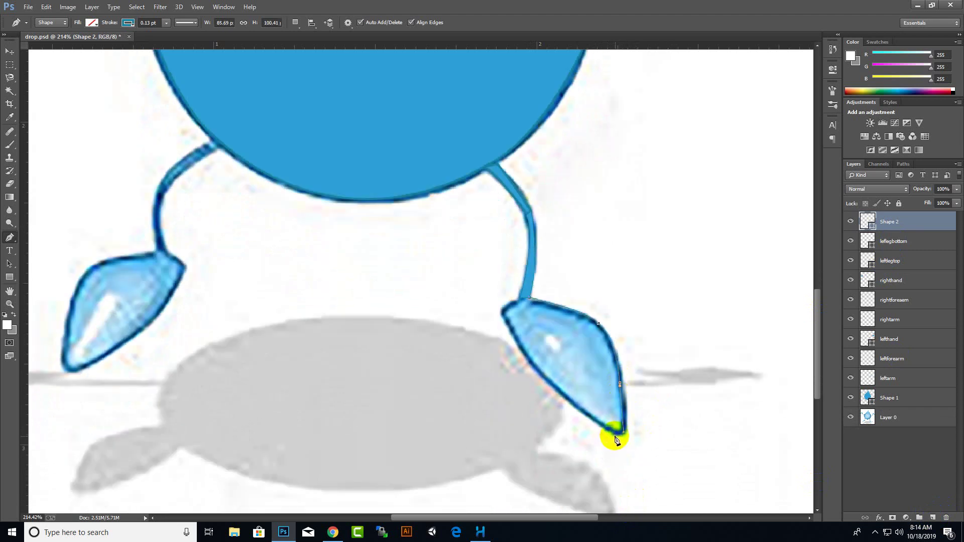
left_click_drag(616, 434, 603, 434)
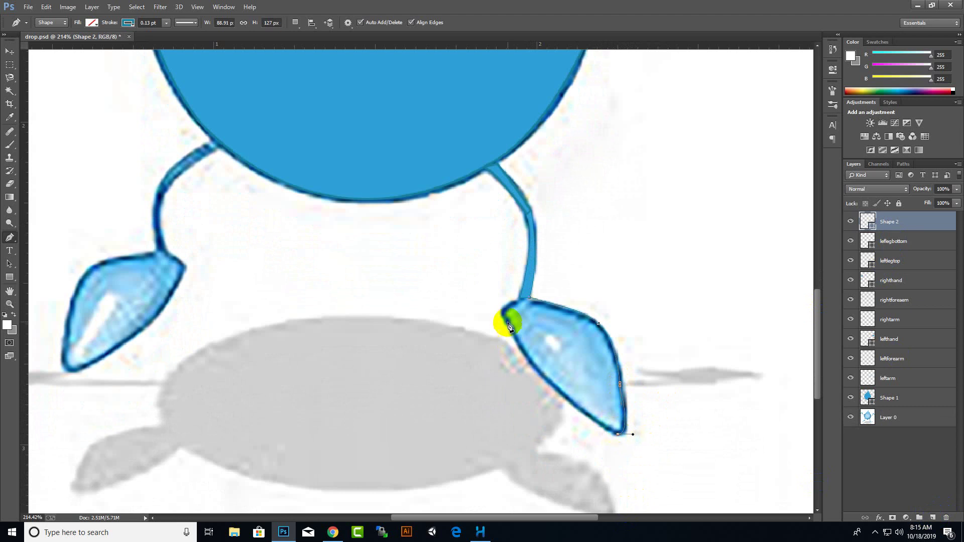
mouse_move(504, 298)
left_mouse_down()
mouse_move(494, 327)
mouse_move(508, 321)
left_mouse_up()
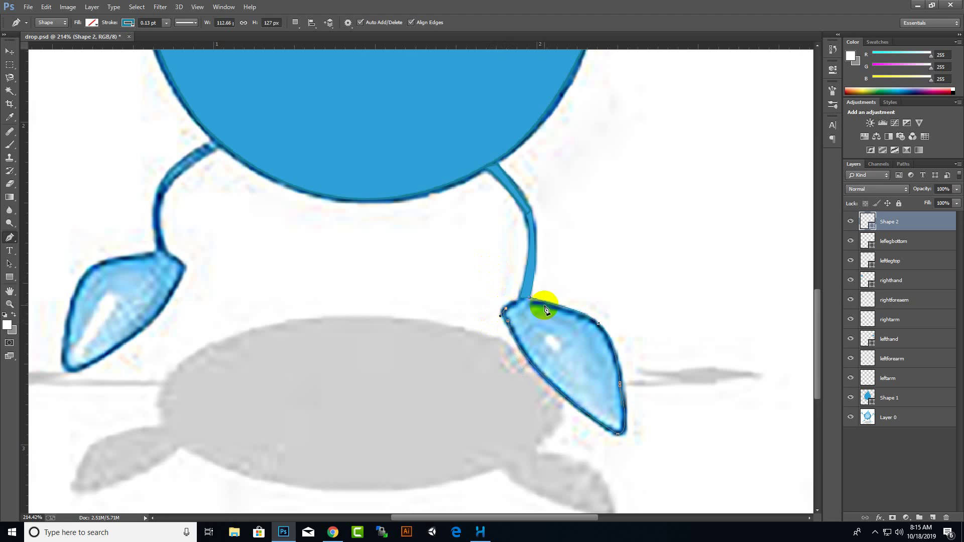
left_click(527, 298)
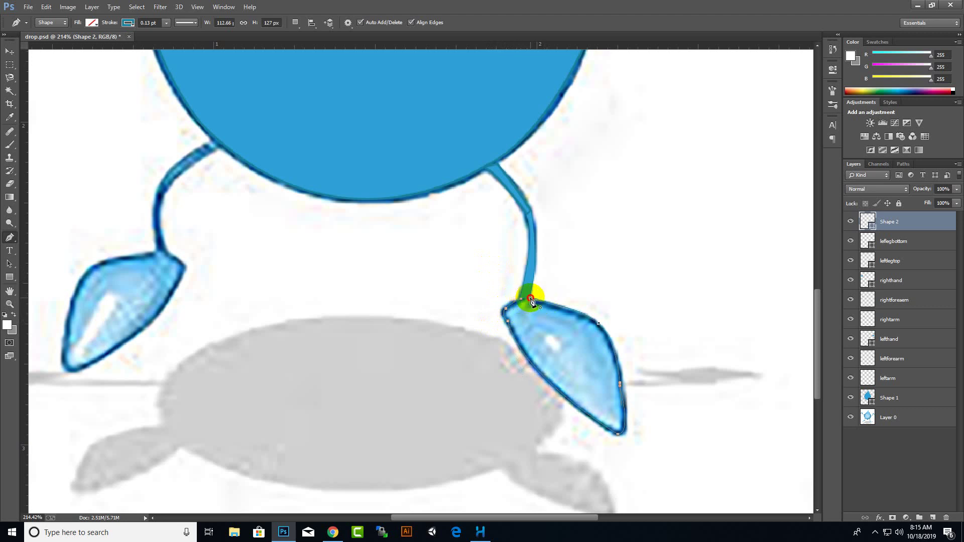
left_click_drag(531, 300, 537, 301)
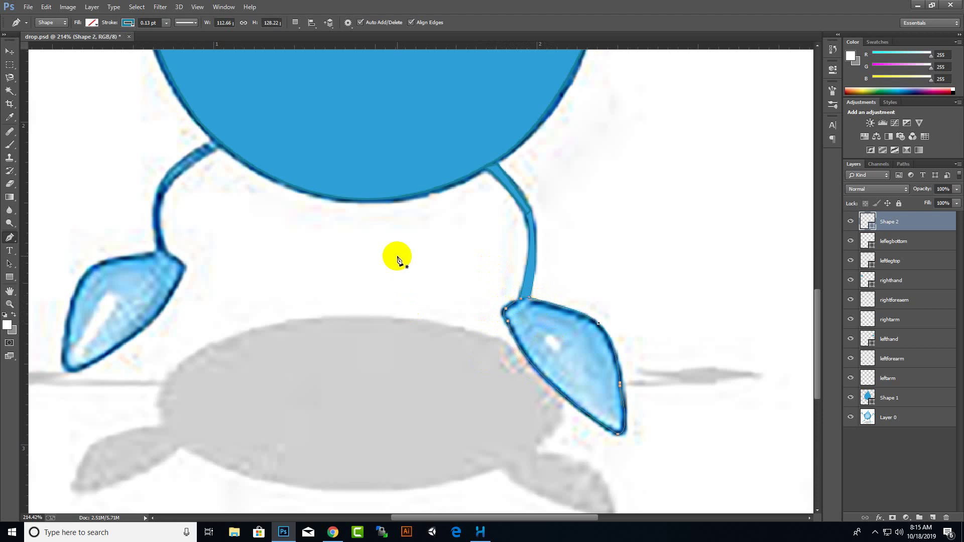
- Give the foot a 0.5 pt outline and blue fill, then begin renaming its layer
left_click(133, 24)
type("0.5")
key("Return")
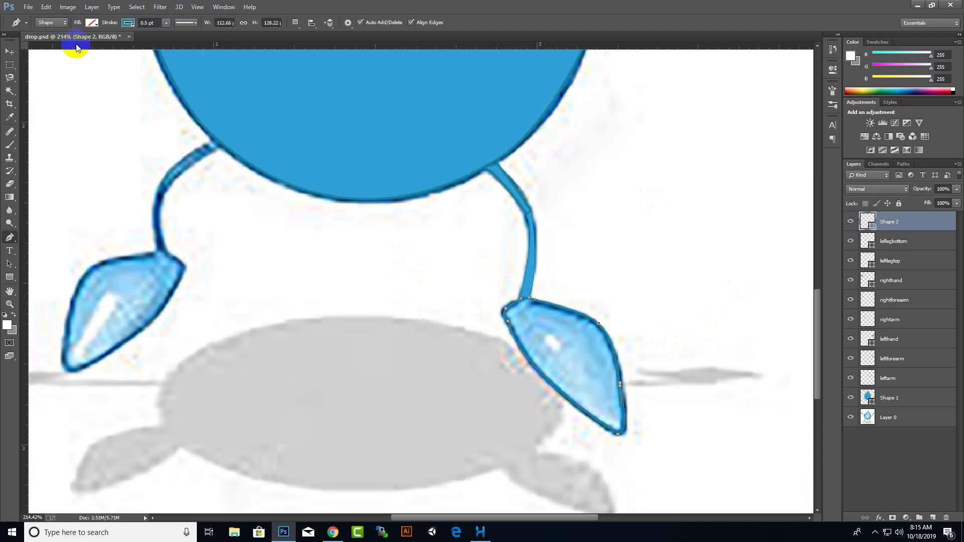
left_click(91, 22)
left_click(43, 70)
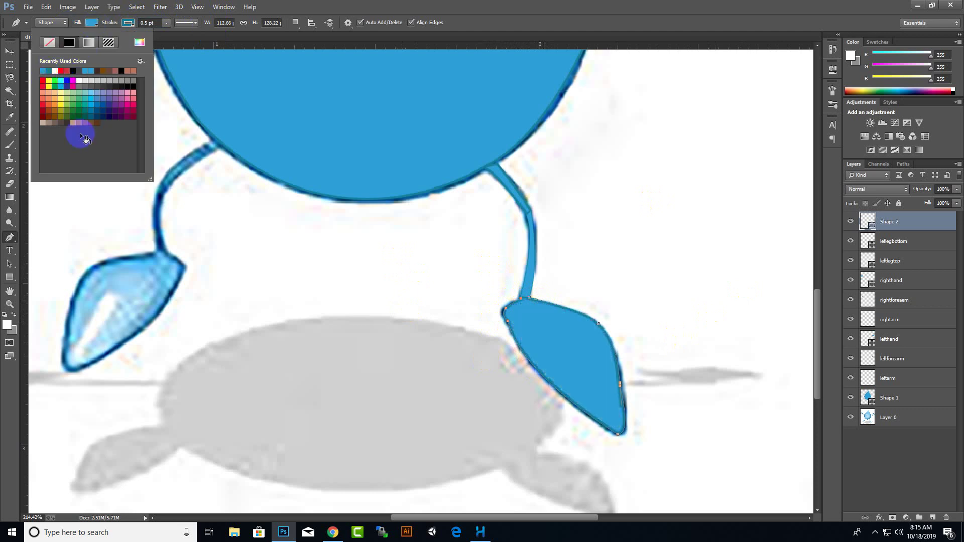
left_click(10, 51)
double_click(890, 222)
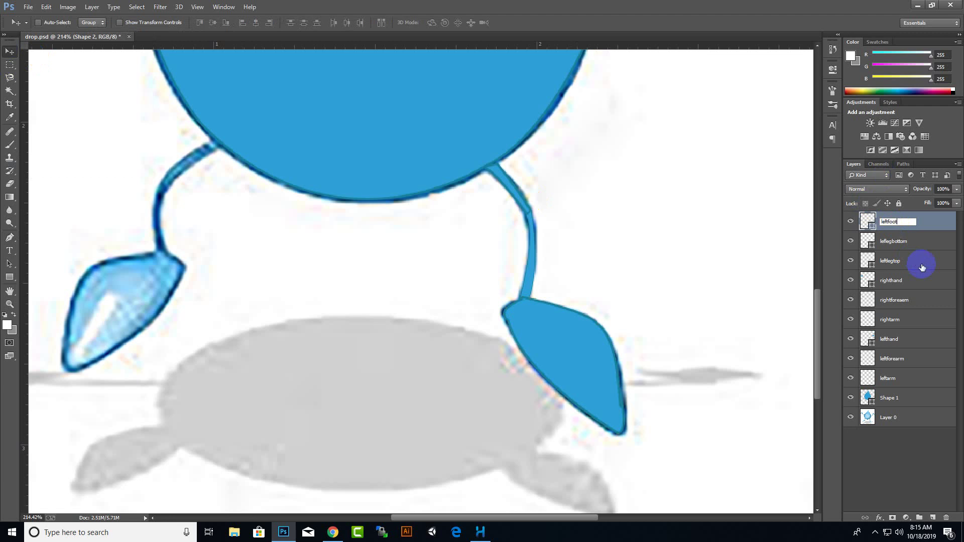
- Name the foot layer leftfoot and rasterize it
key("Return")
left_click(9, 183)
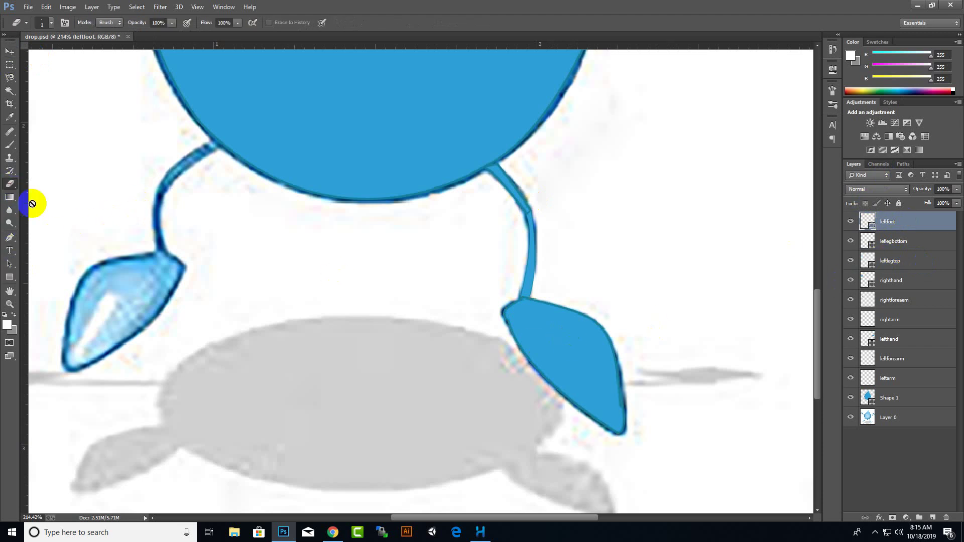
left_click(568, 333)
left_click(447, 199)
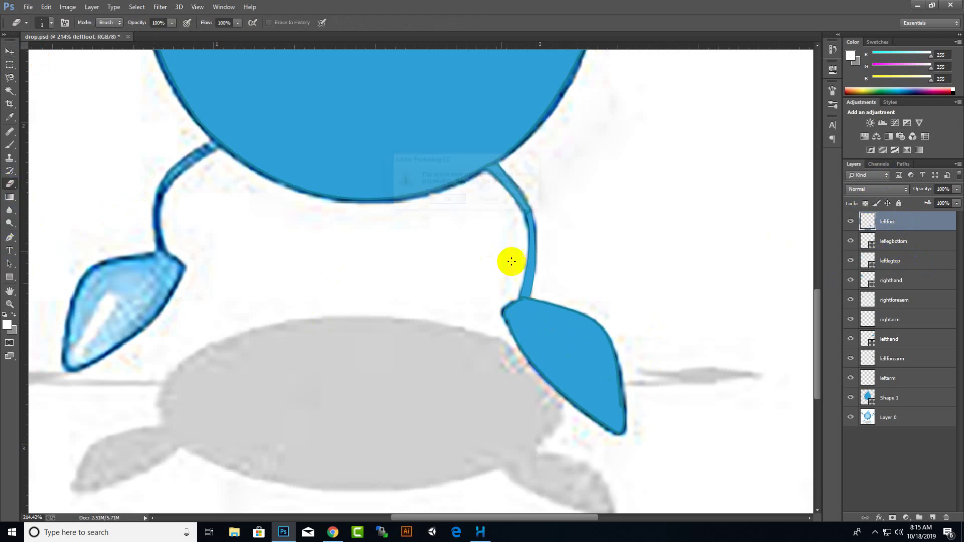
- Nudge the leftfoot layer up so the foot meets the end of its leg
scroll(525, 301, "up", 4)
scroll(525, 303, "up", 4)
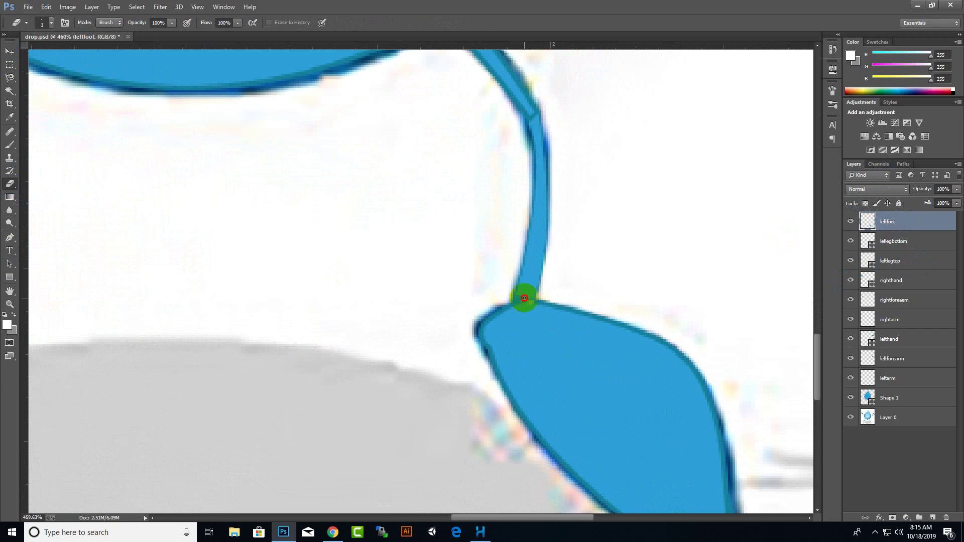
left_click(518, 303)
left_click(6, 51)
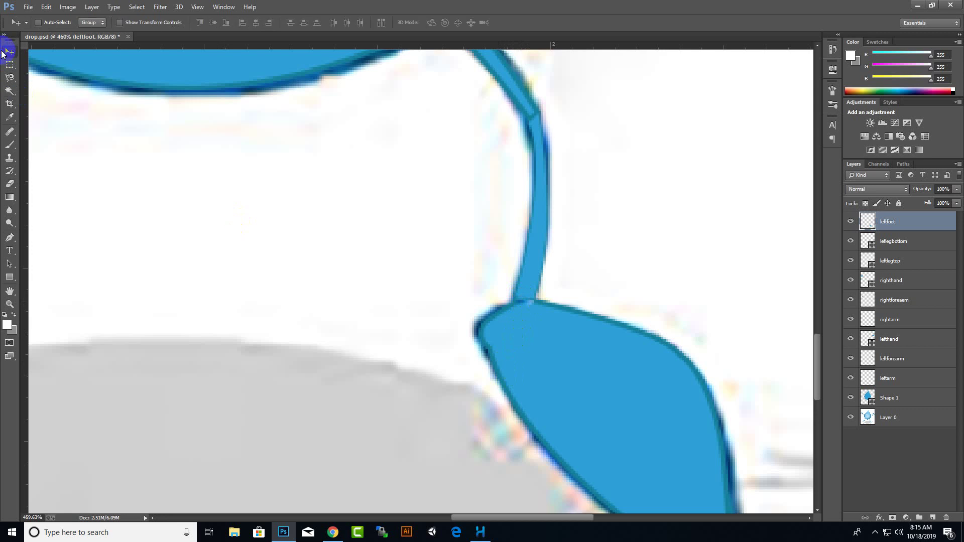
left_click_drag(522, 375, 524, 369)
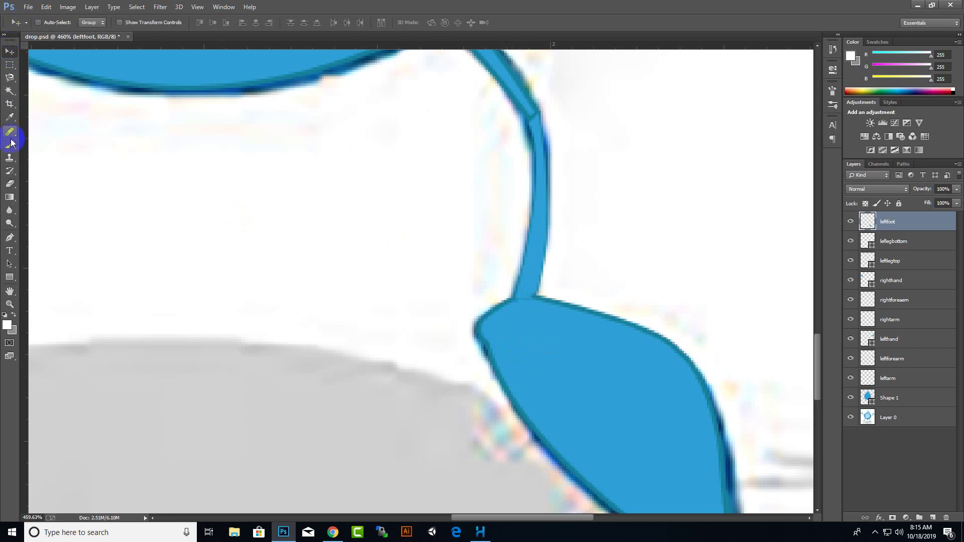
- Shrink the eraser to a much smaller size, undoing one stray erasure on the foot
left_click(9, 184)
left_click(49, 23)
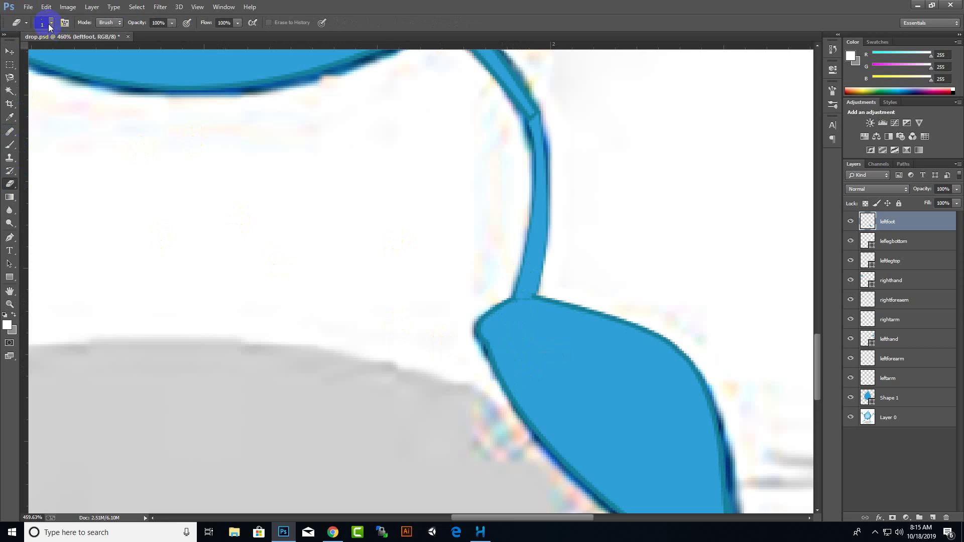
left_click_drag(56, 55, 57, 55)
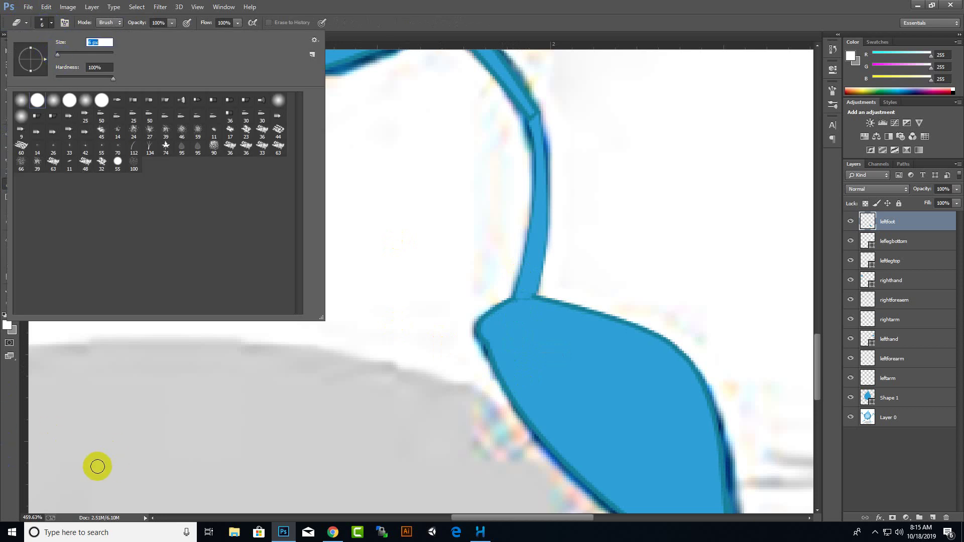
mouse_move(598, 325)
left_mouse_down()
mouse_move(522, 300)
mouse_move(522, 316)
left_mouse_up()
left_click(523, 298)
key("ctrl+z")
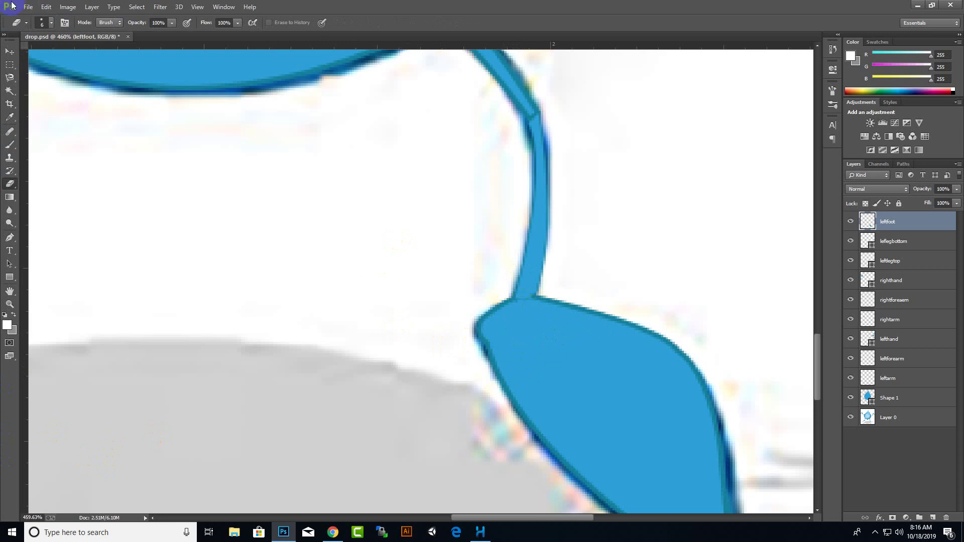
left_click(45, 24)
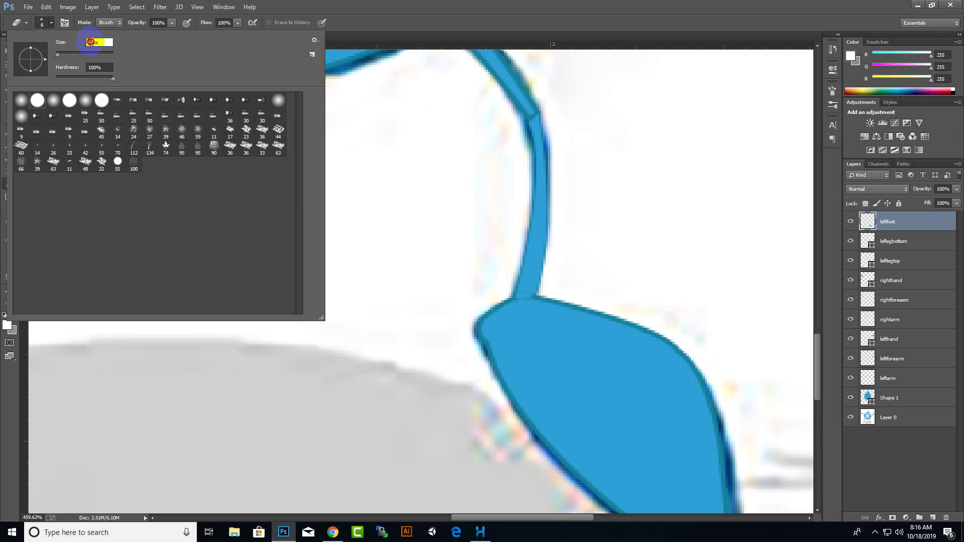
key("Return")
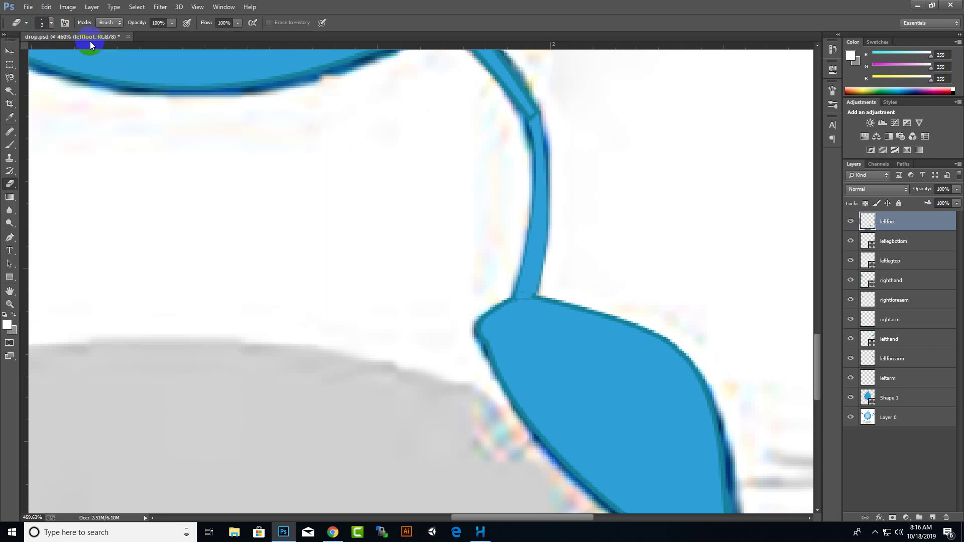
left_click(526, 299)
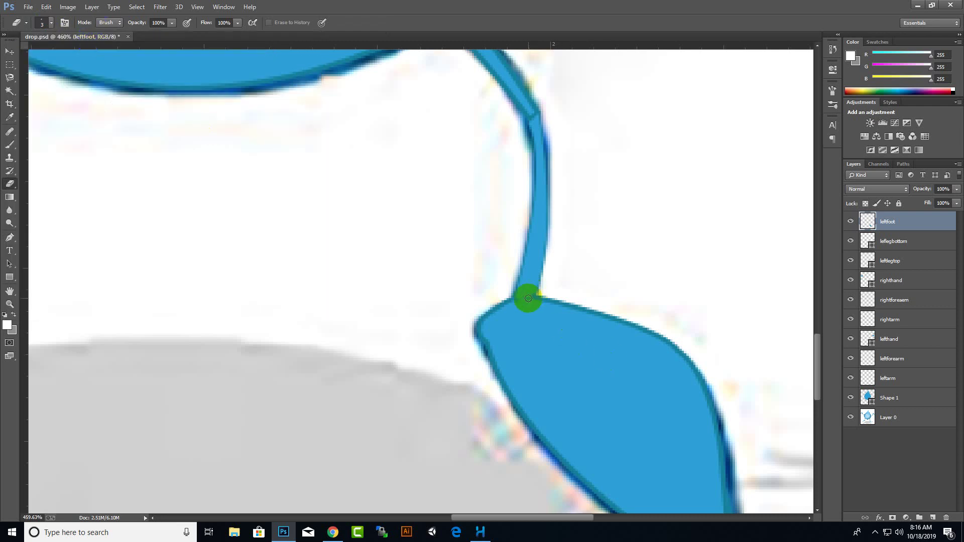
- Erase the foot outline at the leg joint and around the knee
left_click_drag(525, 298, 518, 300)
scroll(570, 334, "down", 3)
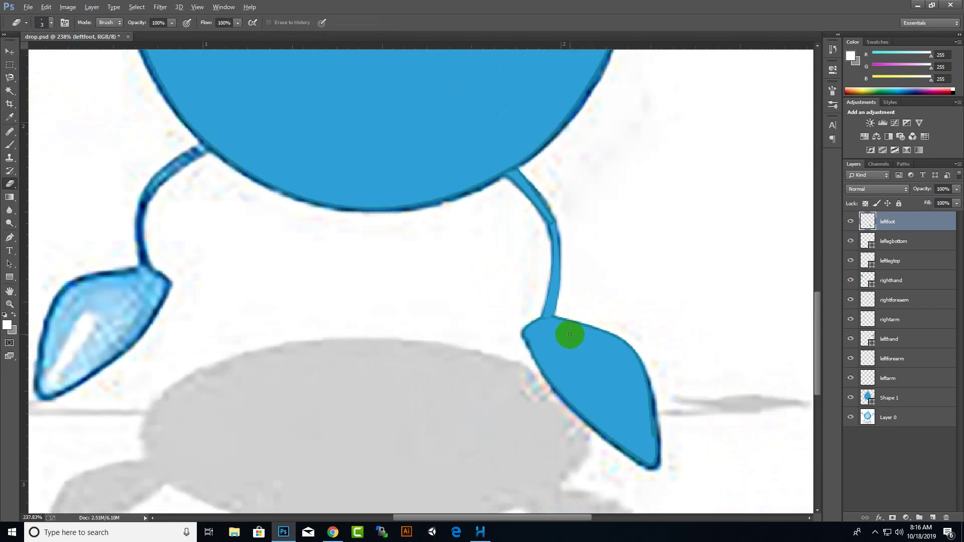
scroll(570, 334, "up", 3)
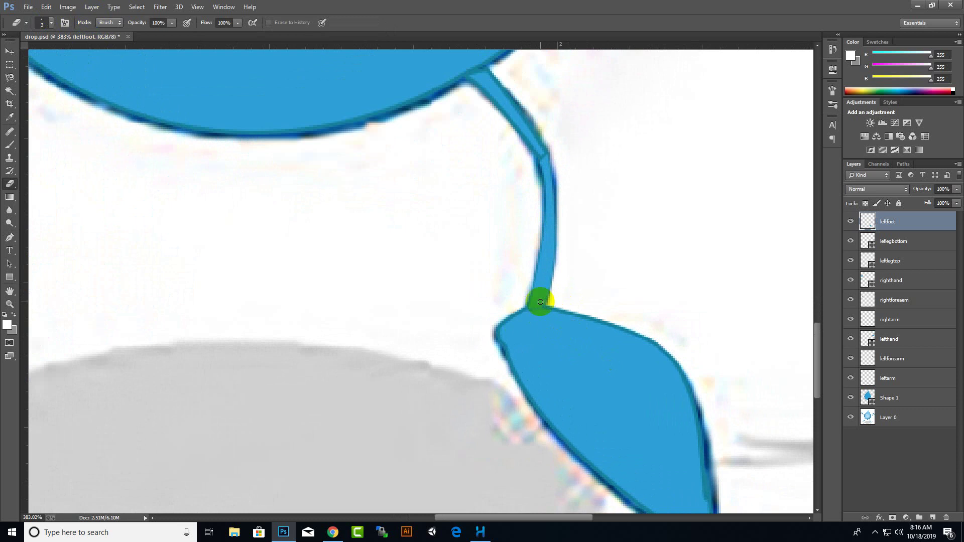
left_click(541, 305)
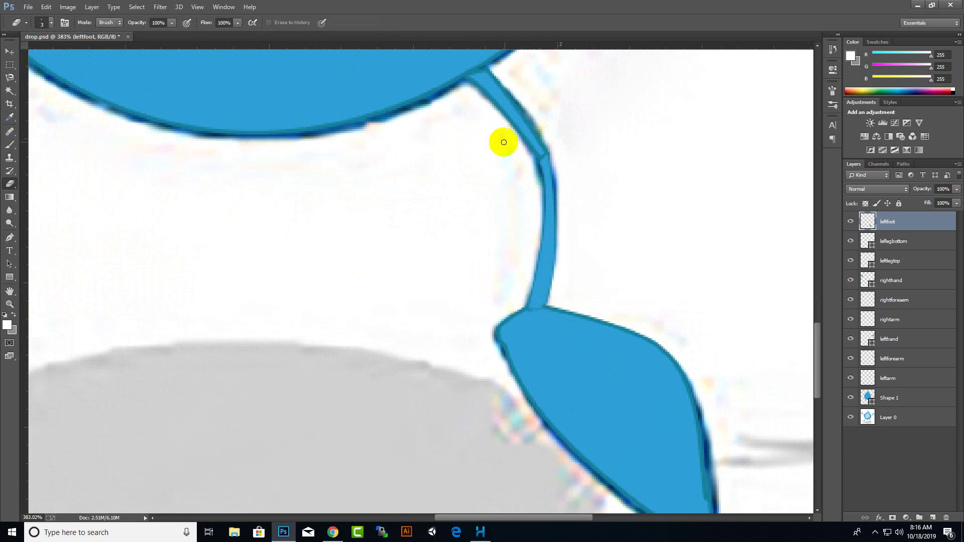
left_click(541, 156)
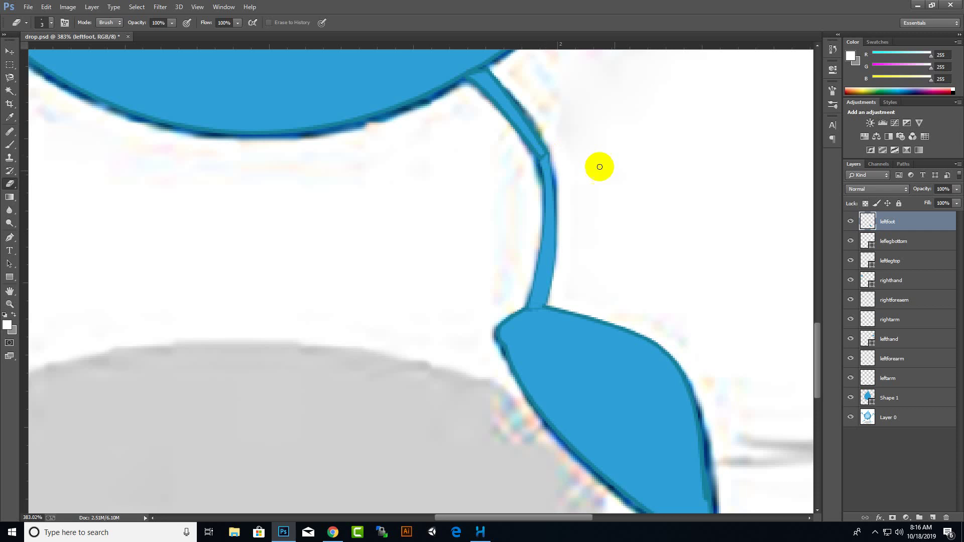
left_click(877, 243)
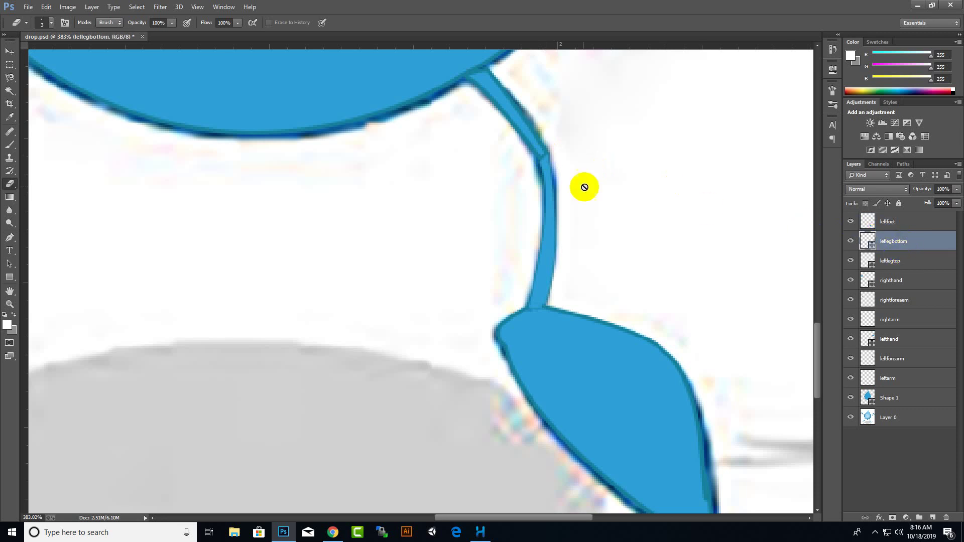
- Rasterize the leflegbottom layer and erase its outline where it meets the foot
left_click(555, 178)
left_click(447, 201)
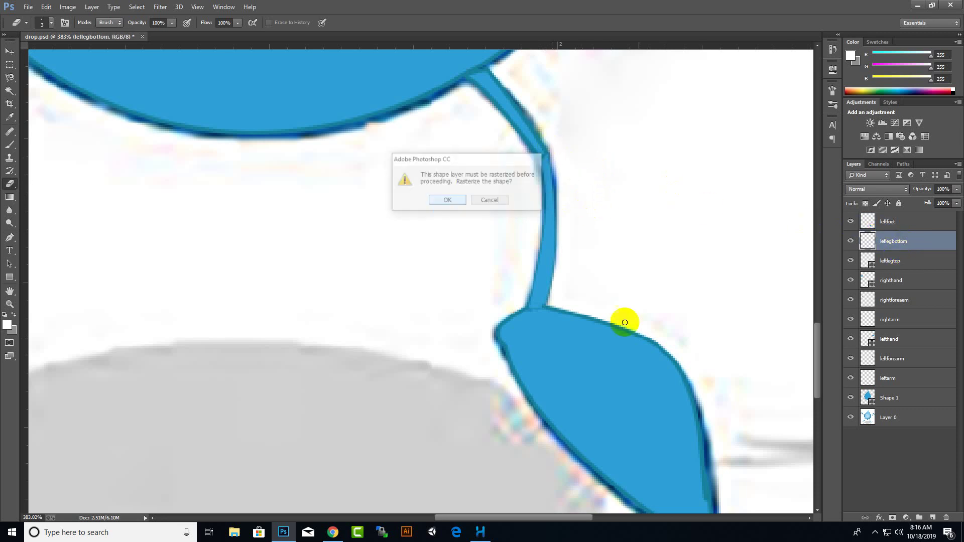
left_click(536, 315)
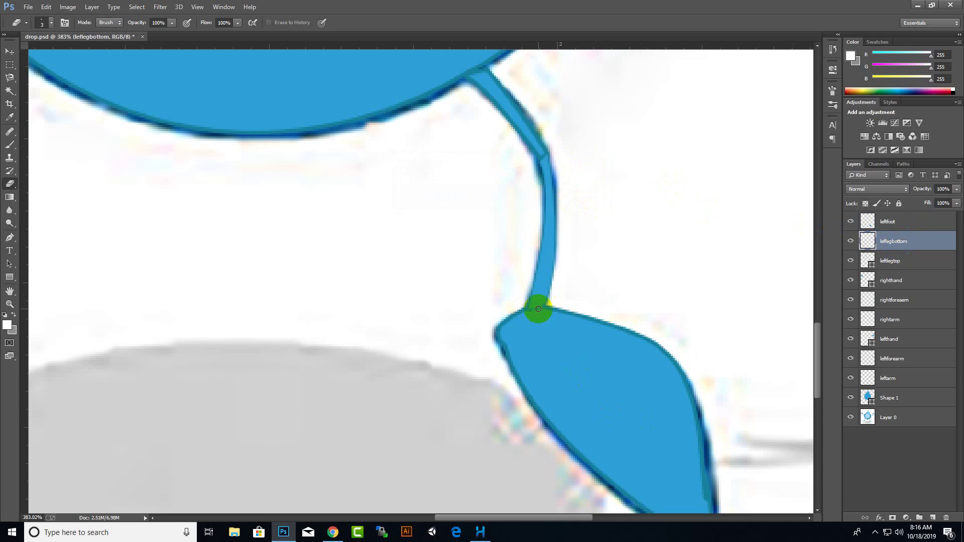
left_click_drag(538, 309, 544, 311)
left_click_drag(543, 315, 535, 296)
scroll(548, 145, "up", 1)
scroll(540, 171, "up", 4)
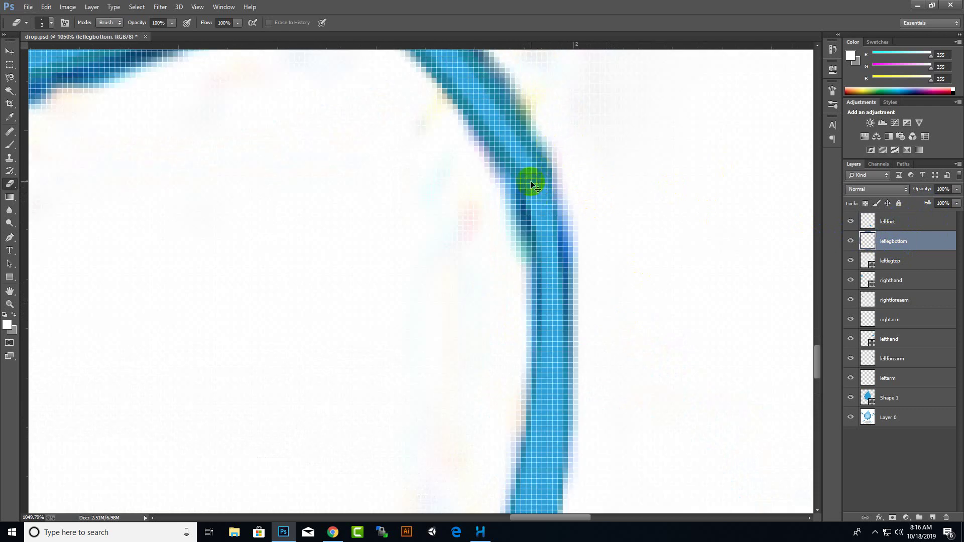
scroll(570, 177, "down", 2)
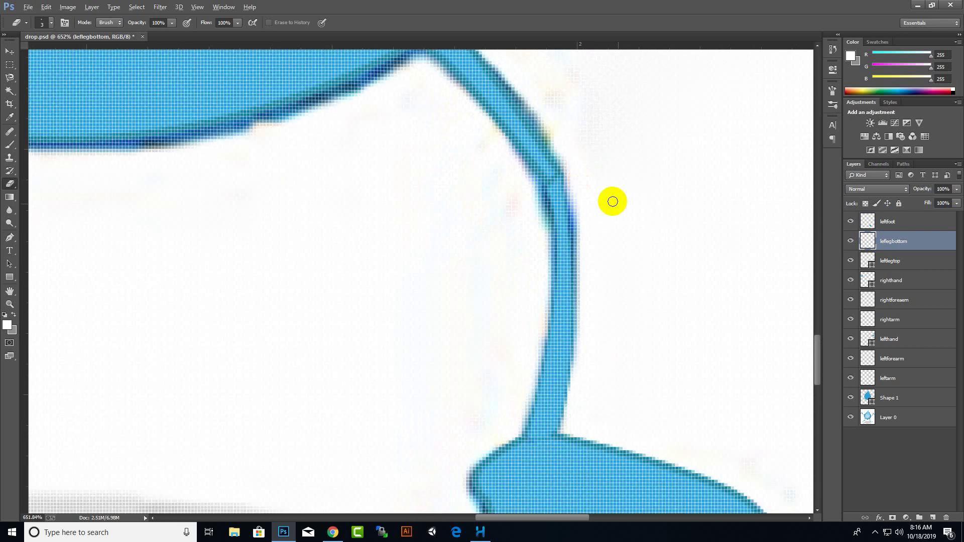
- Rasterize the leftlegtop layer and erase a notch from its outline at the knee
left_click(894, 224)
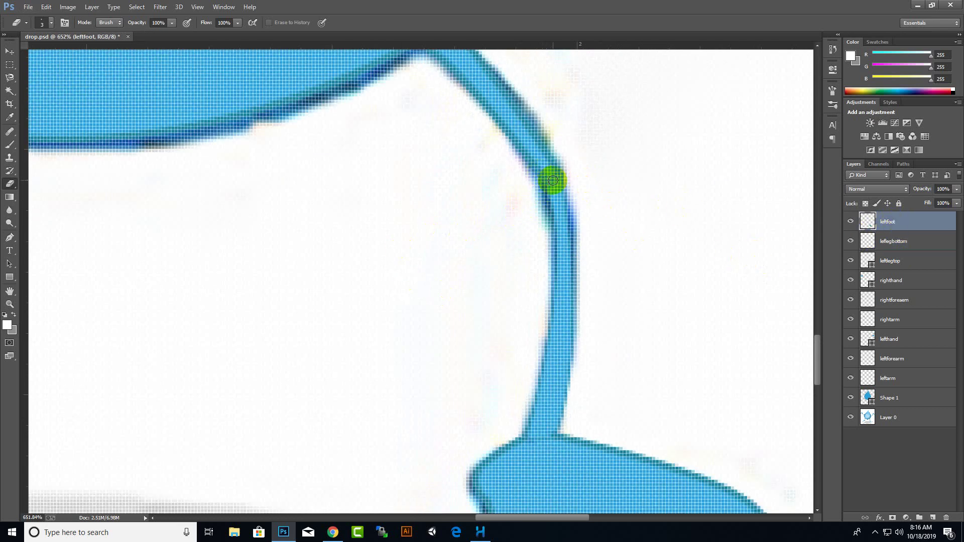
left_click(891, 261)
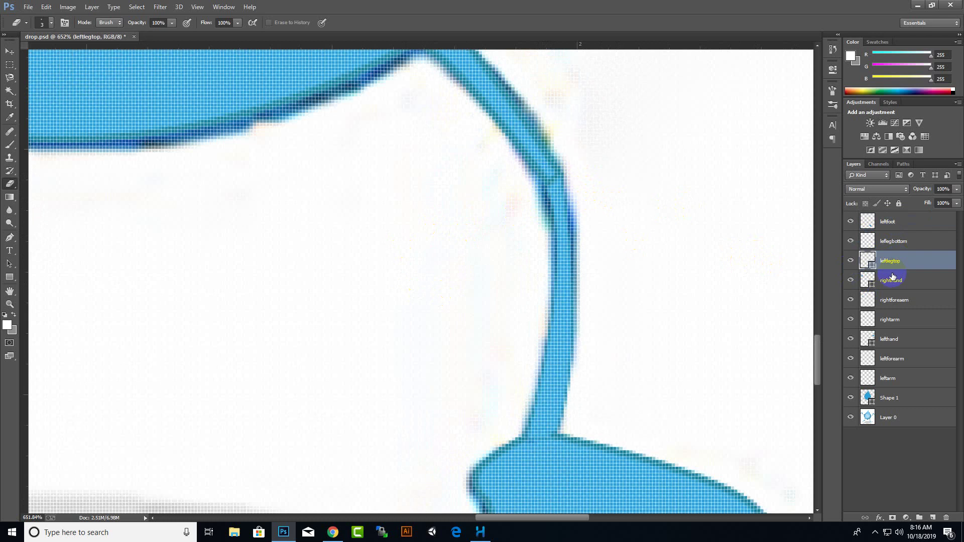
left_click(541, 189)
left_click(454, 198)
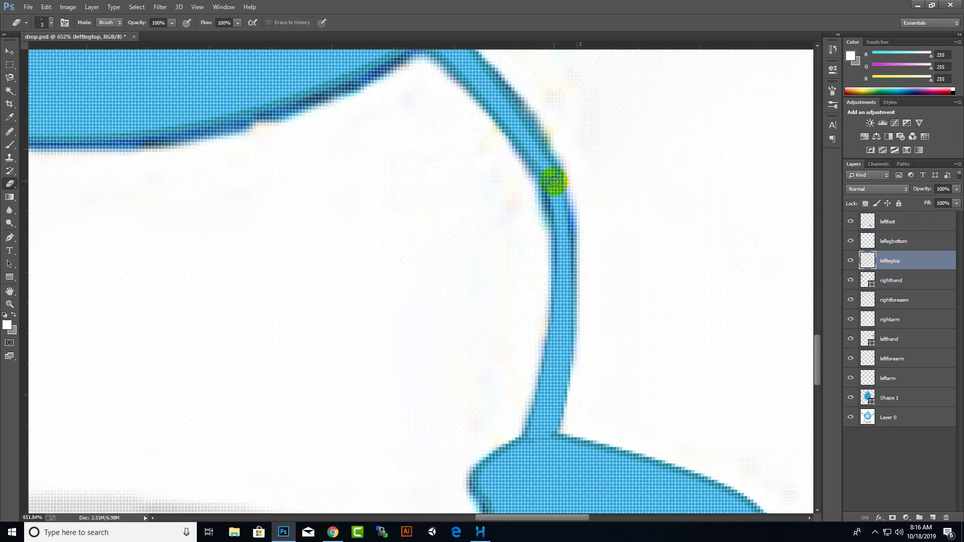
left_click_drag(553, 180, 549, 176)
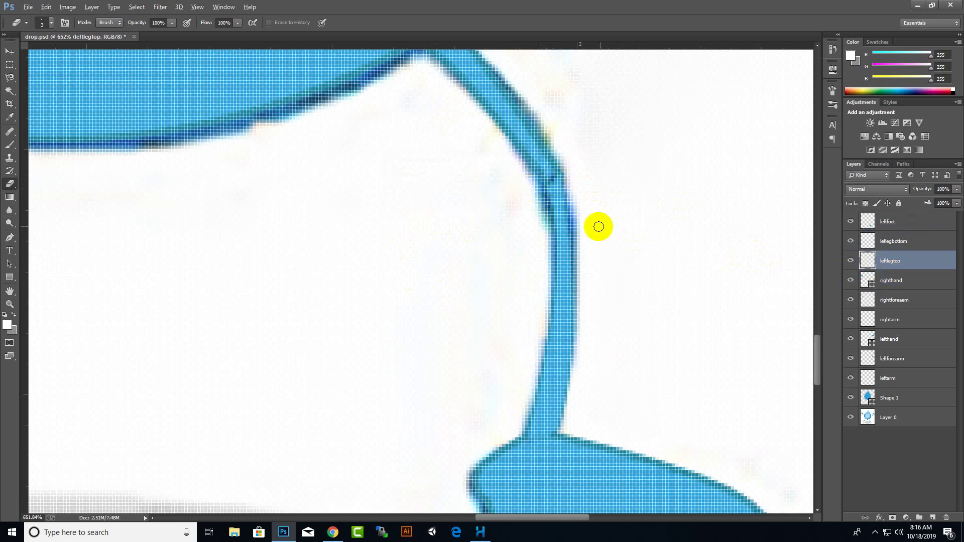
scroll(603, 258, "down", 3)
scroll(601, 198, "up", 1)
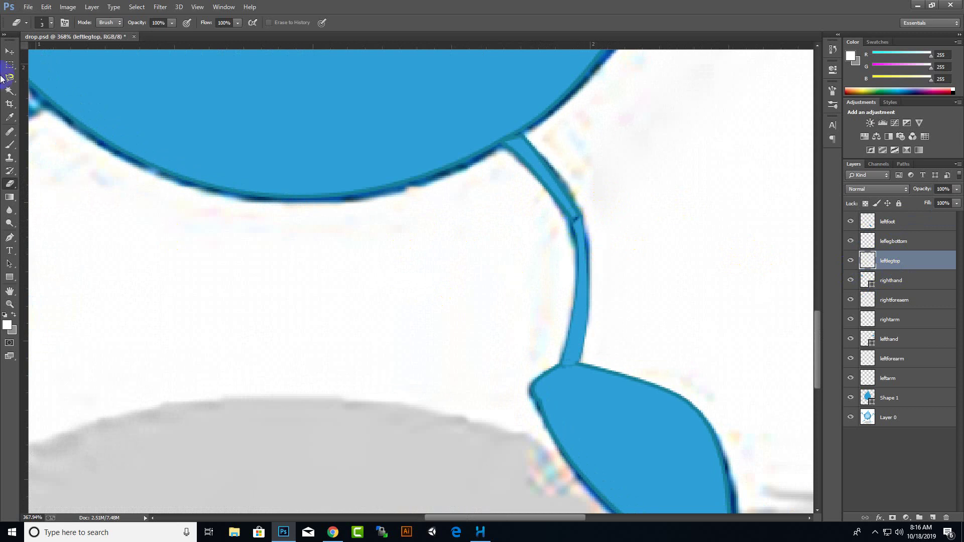
left_click(10, 51)
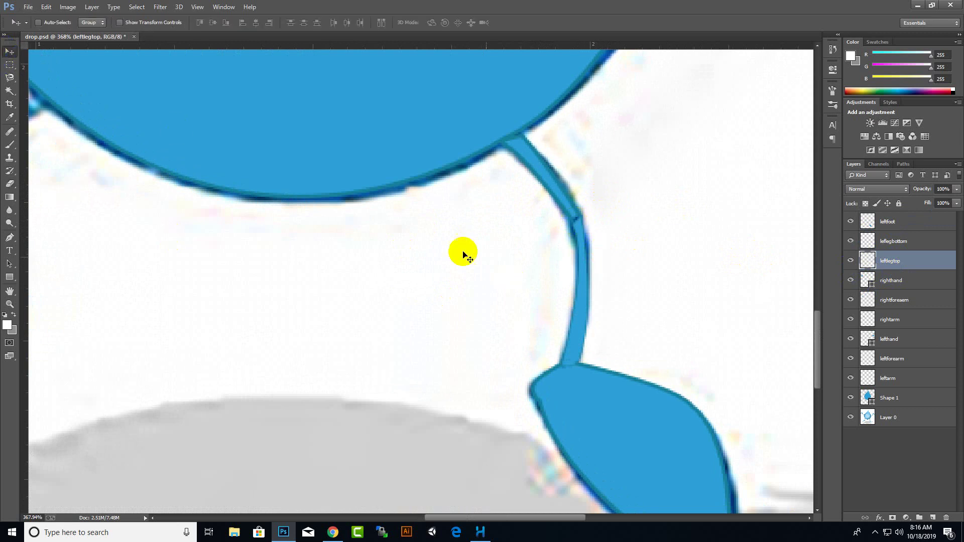
- Shift the leflegbottom layer slightly up and right to line up with the upper leg
left_click(893, 246)
left_click_drag(581, 262, 586, 258)
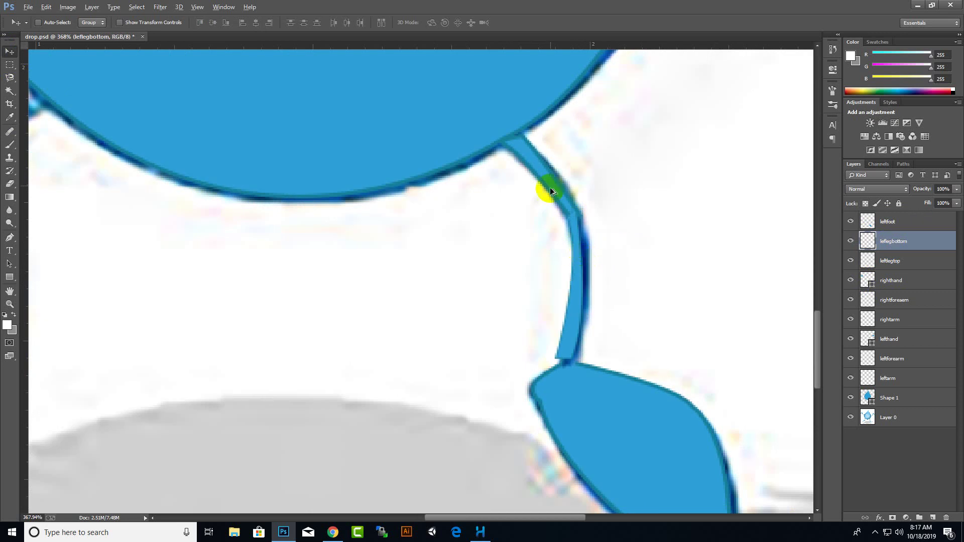
scroll(547, 190, "up", 5)
left_click_drag(607, 313, 616, 305)
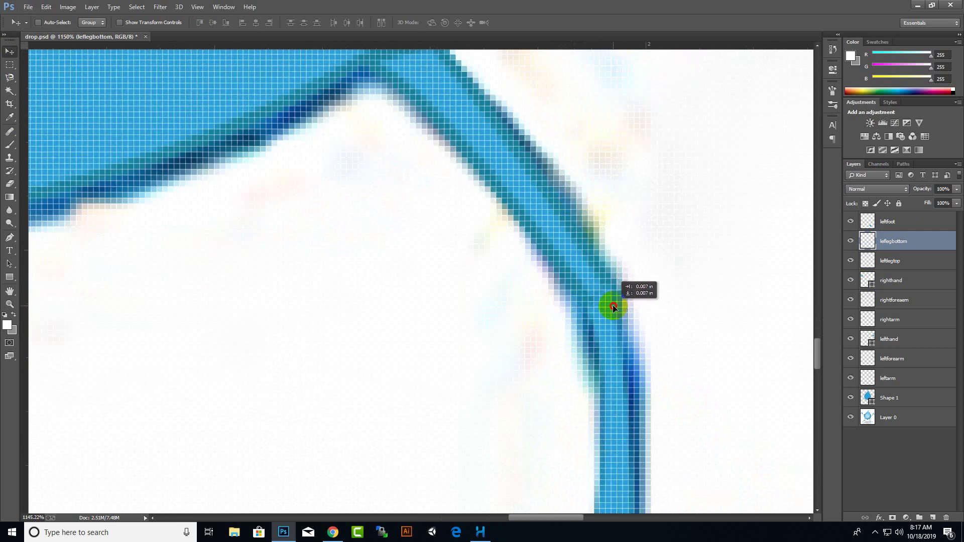
scroll(591, 341, "down", 5)
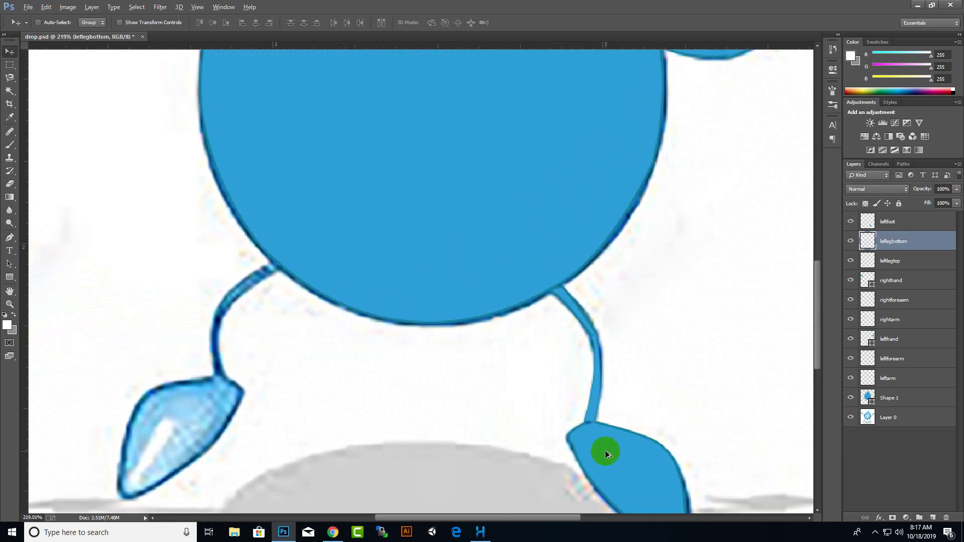
scroll(605, 450, "up", 1)
- Reposition the leftfoot layer beneath the lower leg
right_click(609, 449)
left_click(611, 454)
left_click_drag(599, 456, 611, 453)
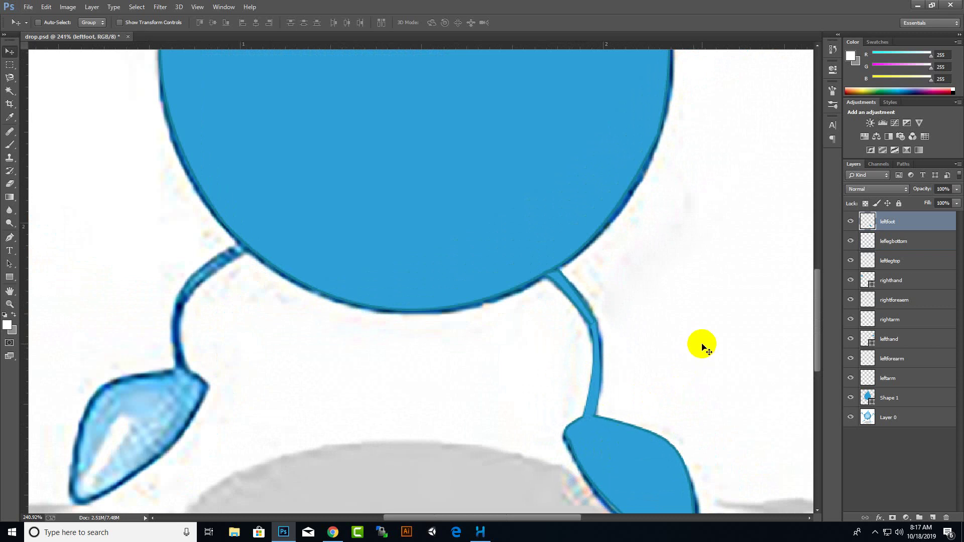
scroll(701, 347, "down", 2)
scroll(653, 335, "up", 1)
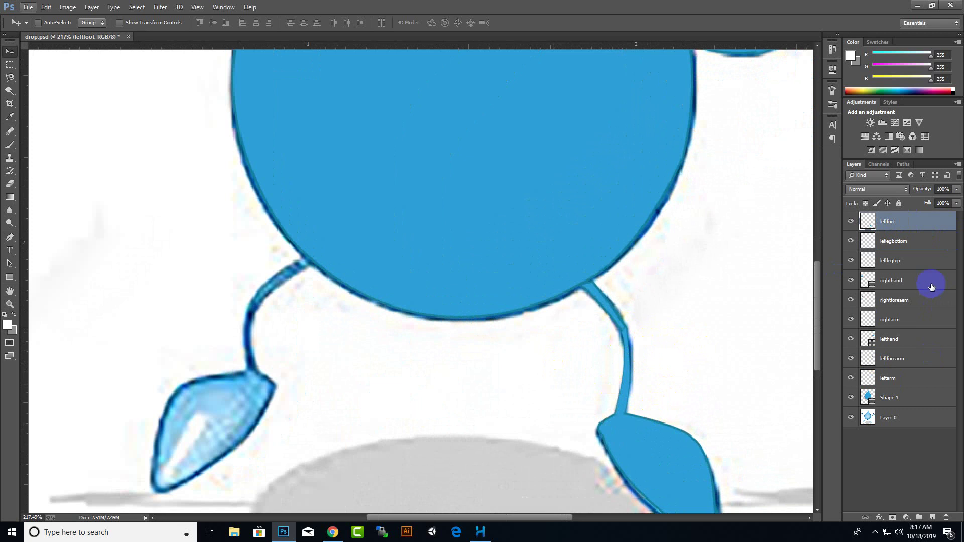
- Duplicate the leftfoot, leflegbottom and leftlegtop layers together
left_click(904, 242, "shift")
left_click(899, 262, "shift")
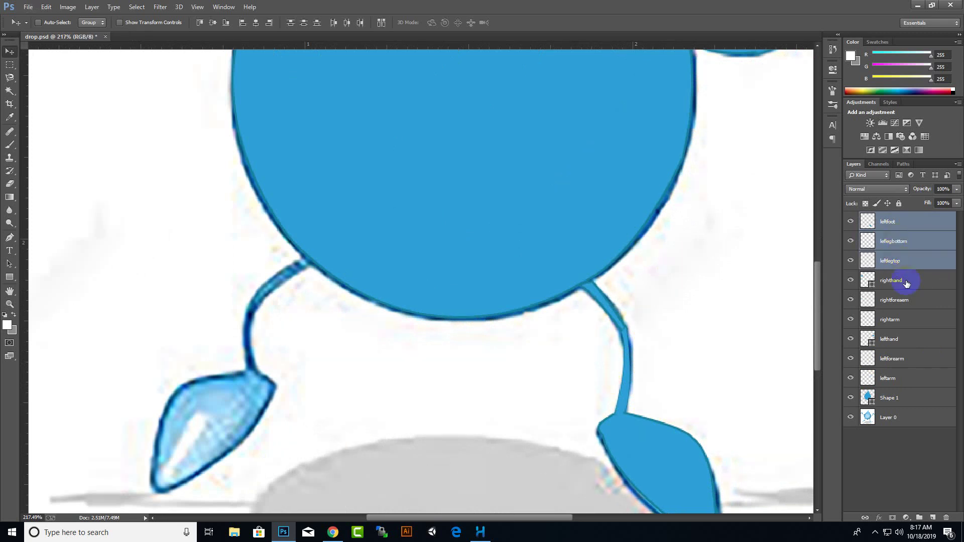
scroll(715, 245, "down", 3)
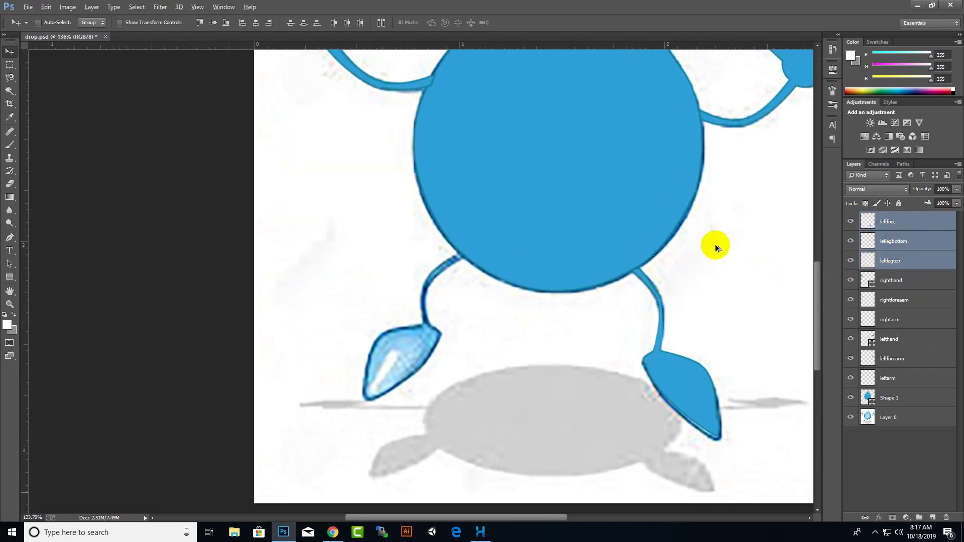
scroll(715, 245, "down", 2)
left_click_drag(693, 342, 555, 335)
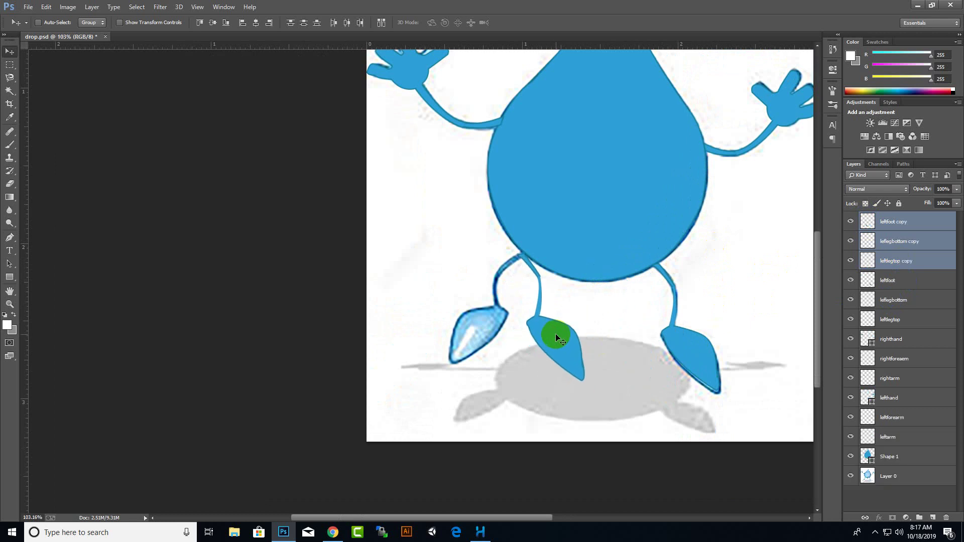
- Flip the copied leg horizontally, widen and tilt it slightly, and place it over the other leg
key("ctrl+t")
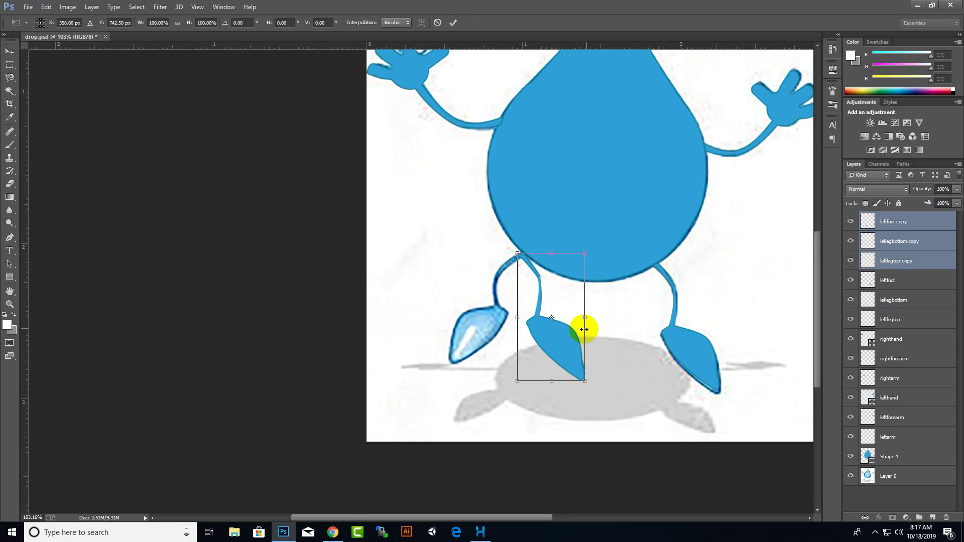
left_click_drag(585, 318, 451, 318)
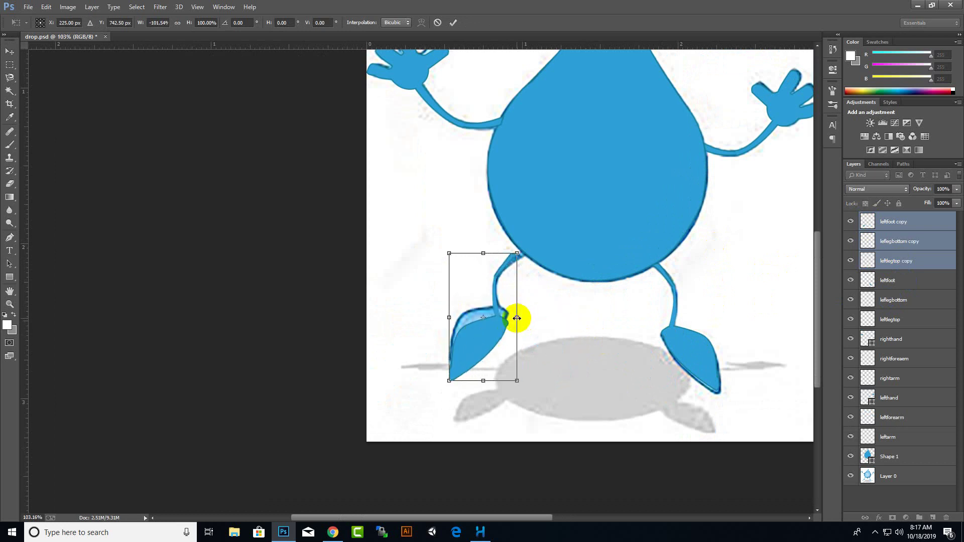
left_click_drag(516, 318, 489, 334)
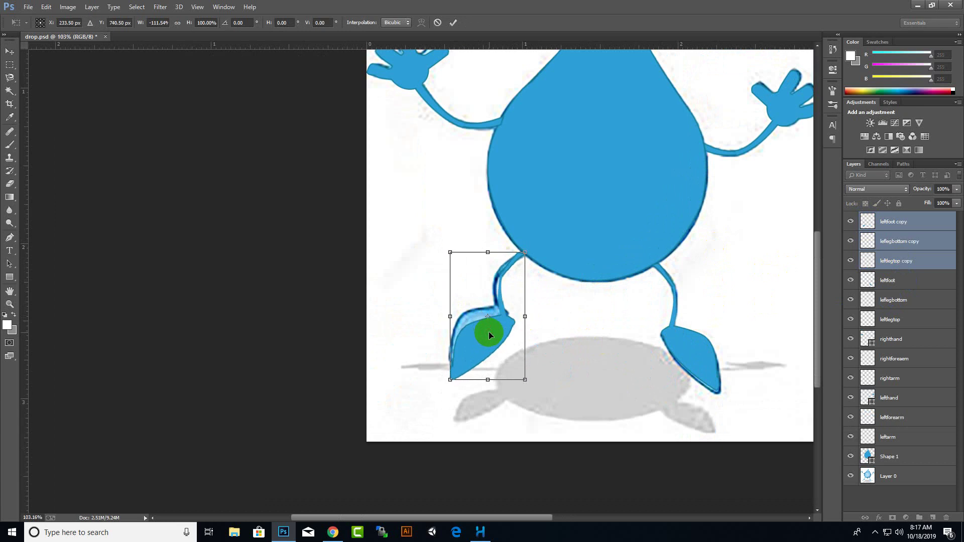
left_click_drag(545, 387, 533, 392)
left_click_drag(486, 358, 485, 347)
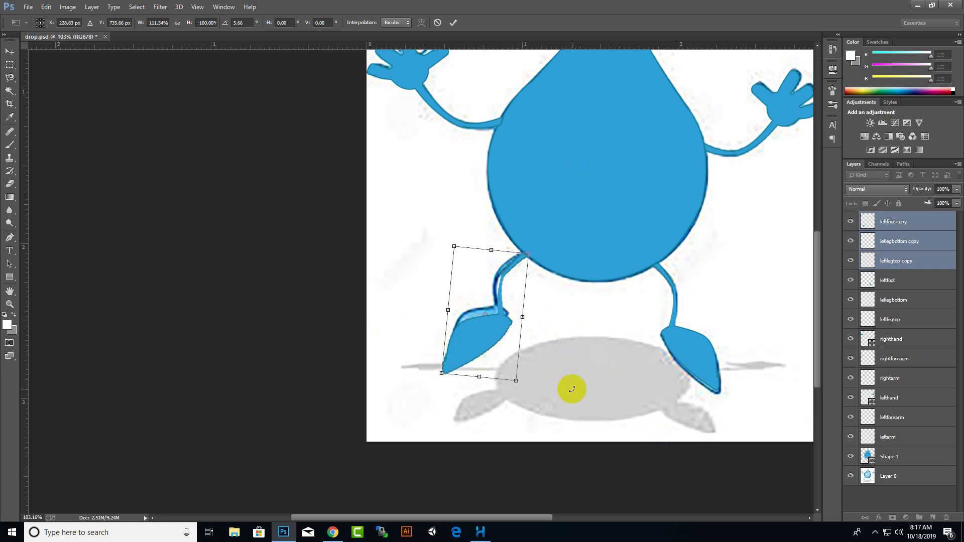
key("Return")
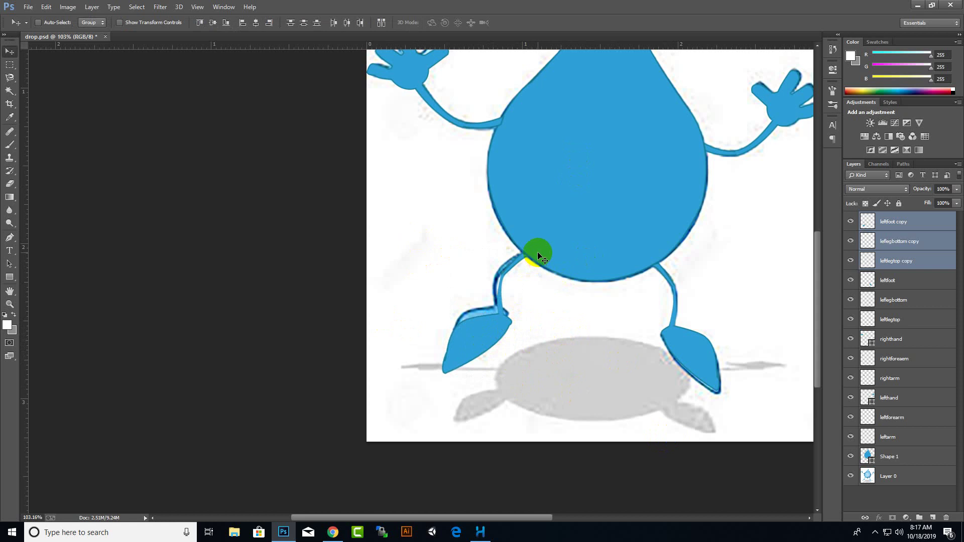
- Nudge the mirrored leg copy so its top touches the drop body's lower edge
scroll(537, 251, "up", 3)
scroll(508, 244, "down", 3)
scroll(562, 225, "up", 3)
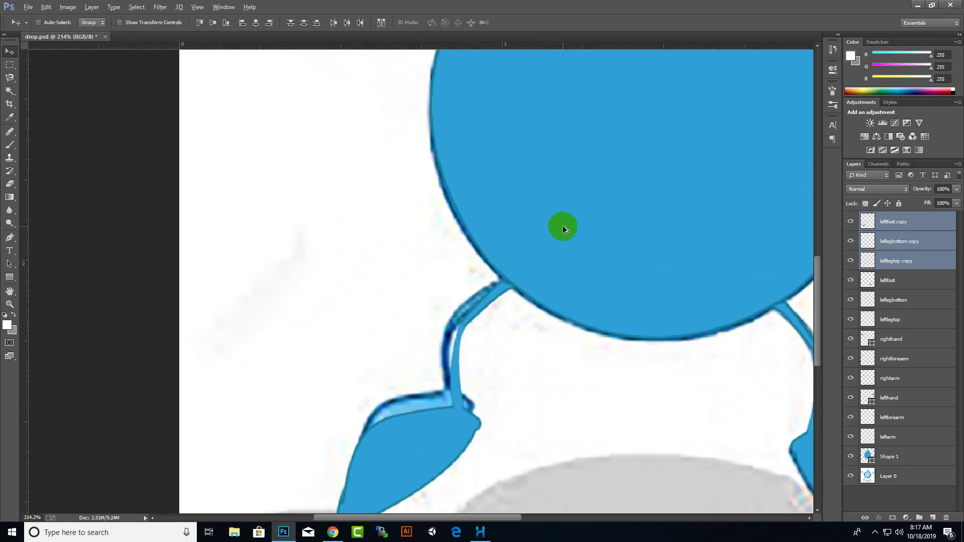
scroll(563, 228, "up", 1)
scroll(564, 225, "up", 1)
left_click_drag(468, 314, 478, 307)
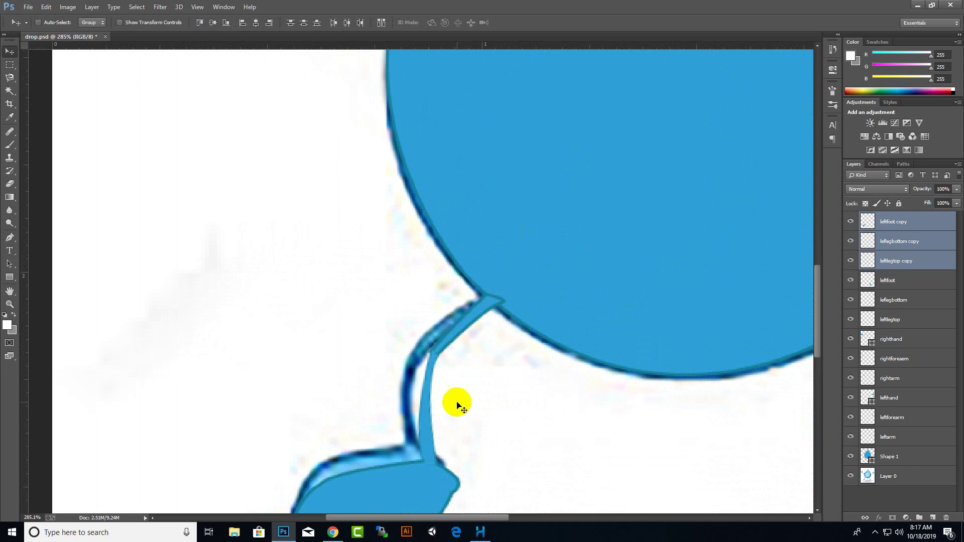
scroll(372, 397, "down", 2)
scroll(346, 382, "down", 1)
scroll(337, 368, "down", 2)
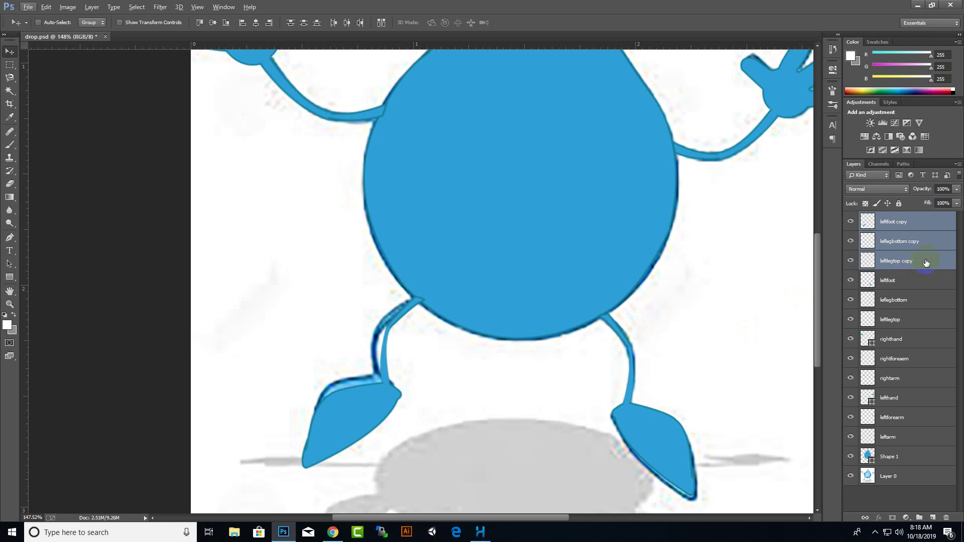
- Rename the copied leg layers rightlegtop, rightlegbottom and rightfoot
left_click(907, 260)
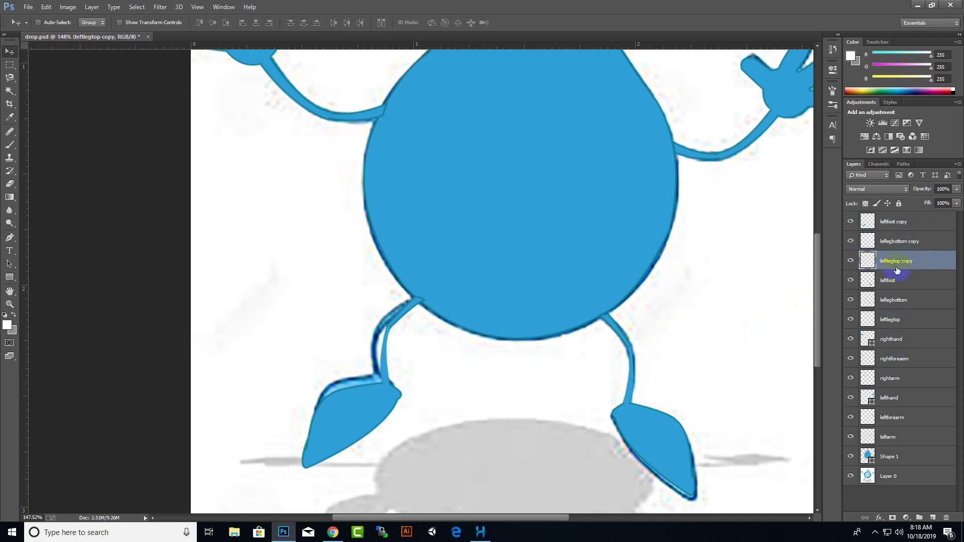
type("rightlegtop")
left_click(928, 300)
double_click(898, 241)
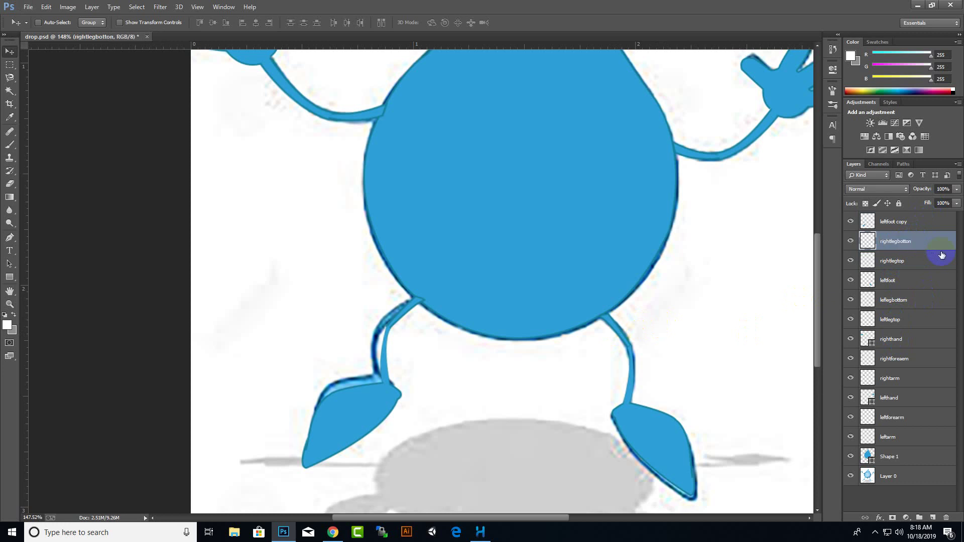
right_click(917, 246)
left_click(926, 247)
double_click(897, 224)
type("rightfoot")
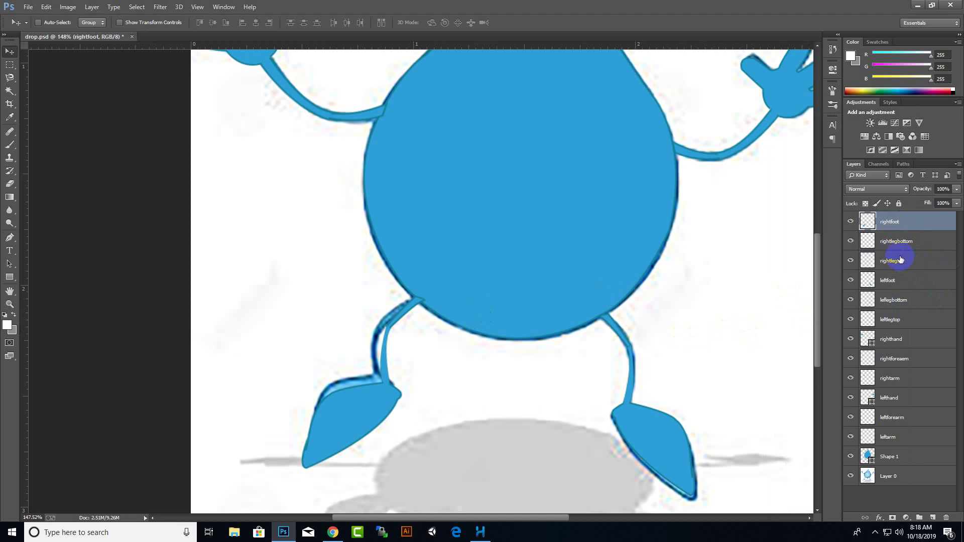
- Nudge the original left foot and leg layers slightly into place
left_click(901, 282)
left_click(906, 301, "ctrl")
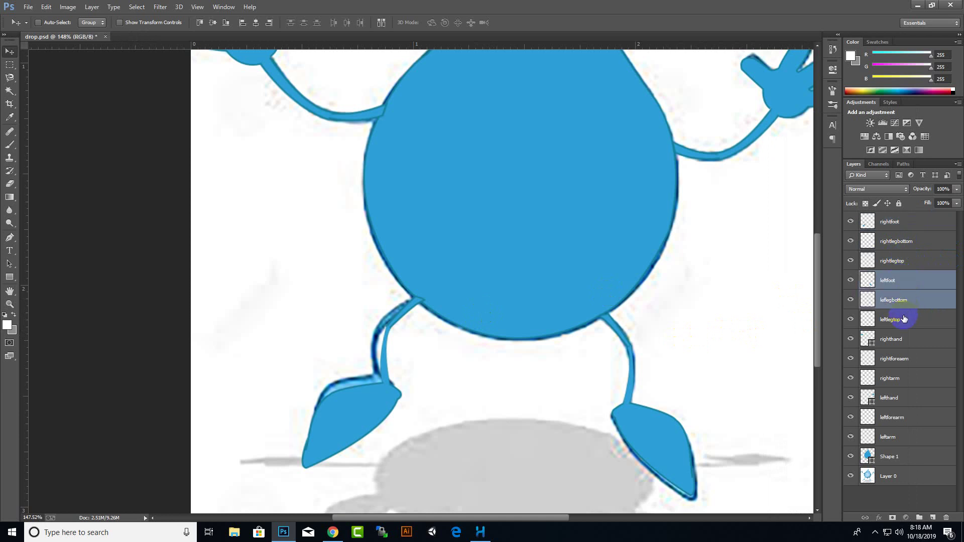
left_click(903, 319, "ctrl")
left_click_drag(608, 322, 609, 318)
- Rename Shape 1 to face and move it to the top of the layer stack
right_click(564, 284)
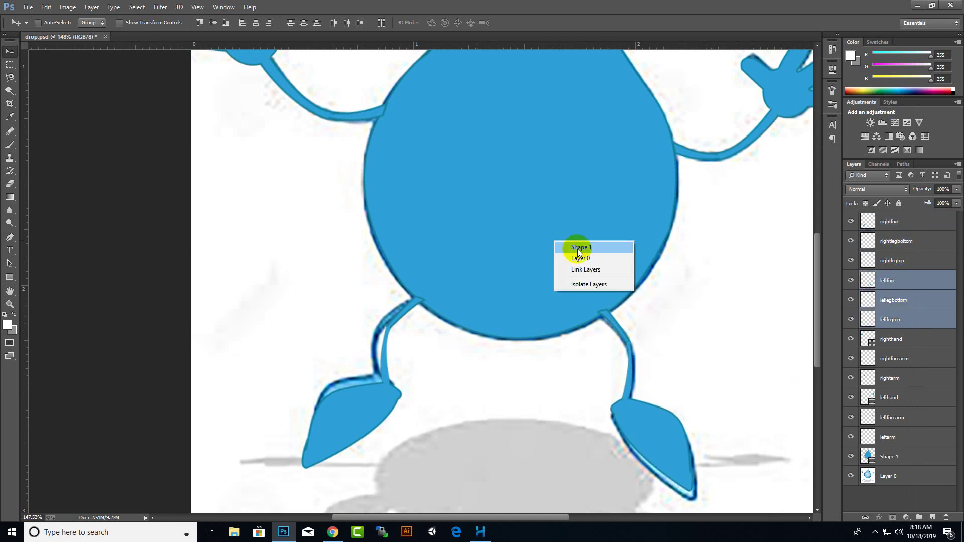
left_click(579, 249)
left_click(893, 466)
type("face")
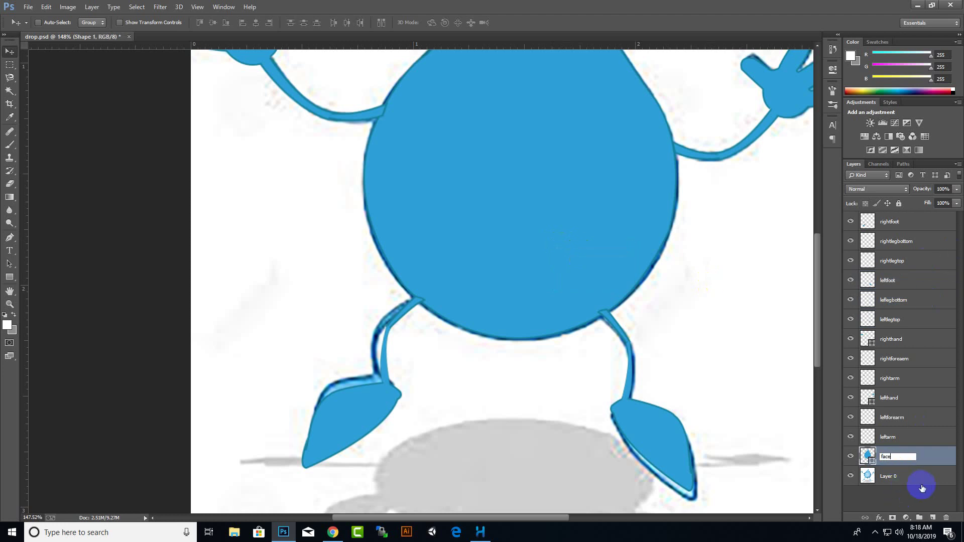
key("Return")
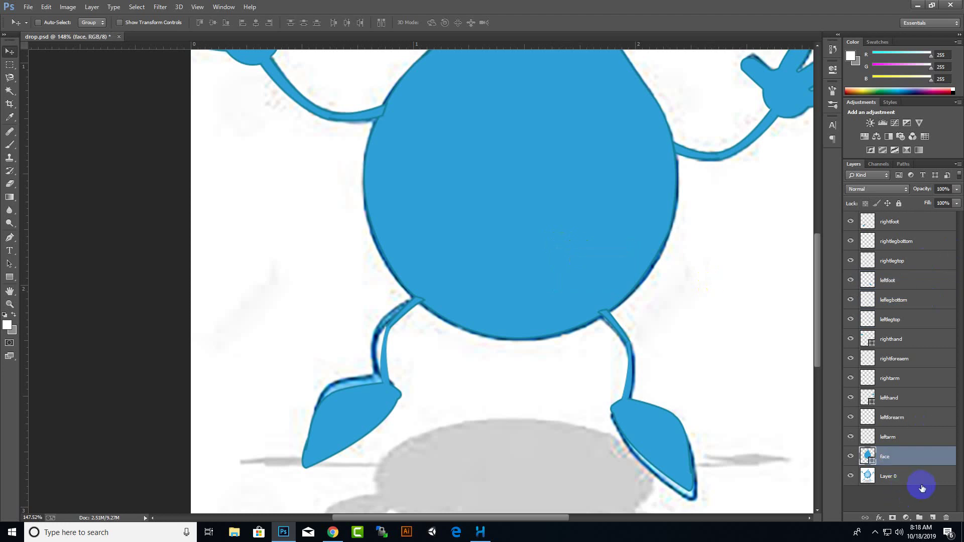
left_click_drag(889, 457, 904, 216)
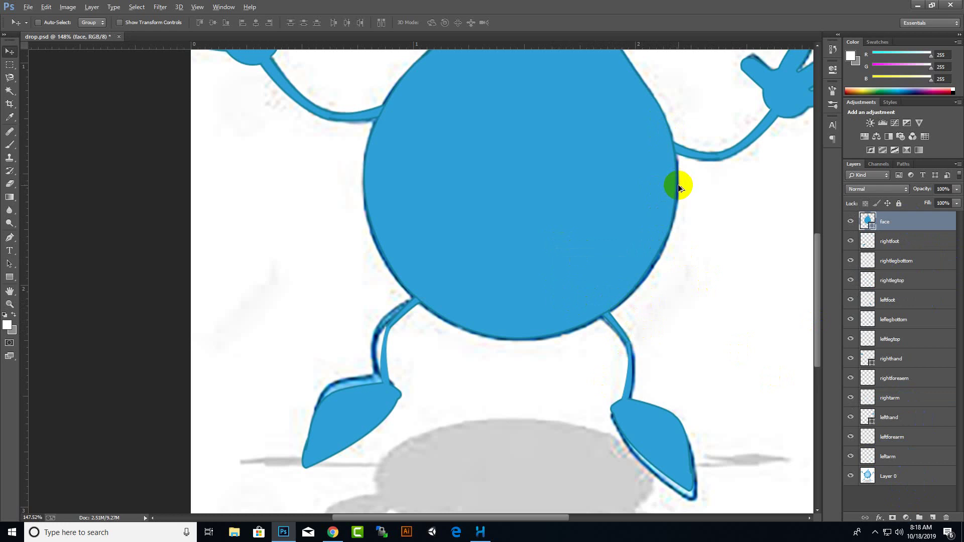
key("ctrl+0")
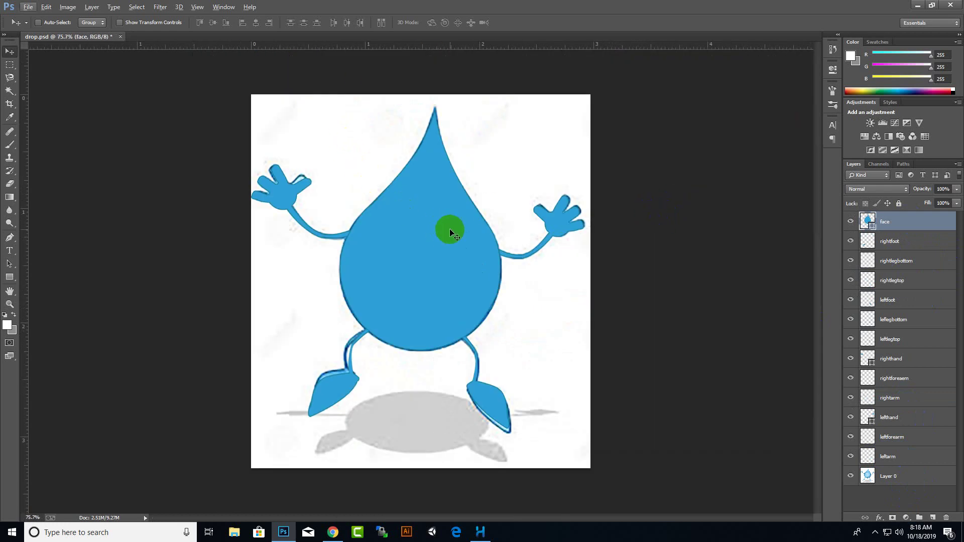
- Enlarge the canvas far to the left with the Crop tool
right_click(561, 310)
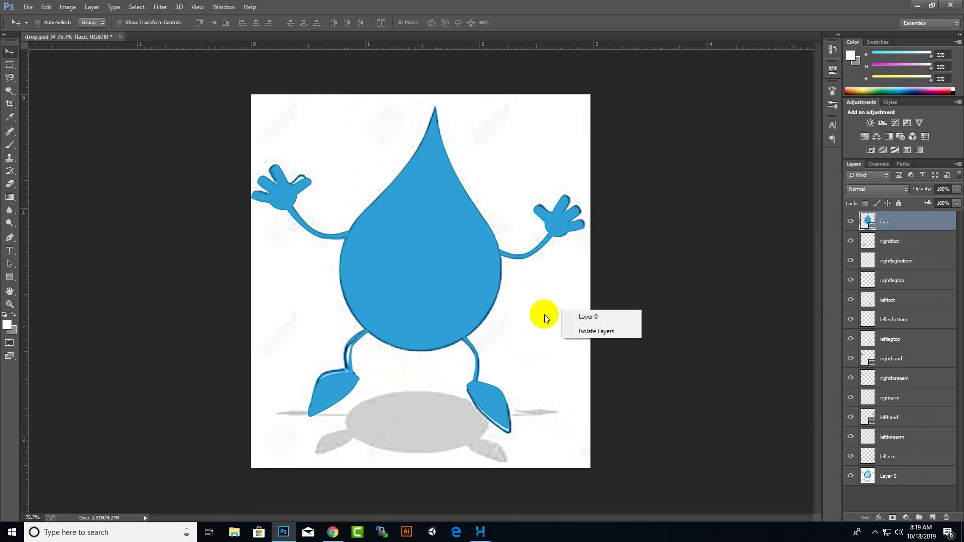
left_click(515, 308)
left_click(10, 104)
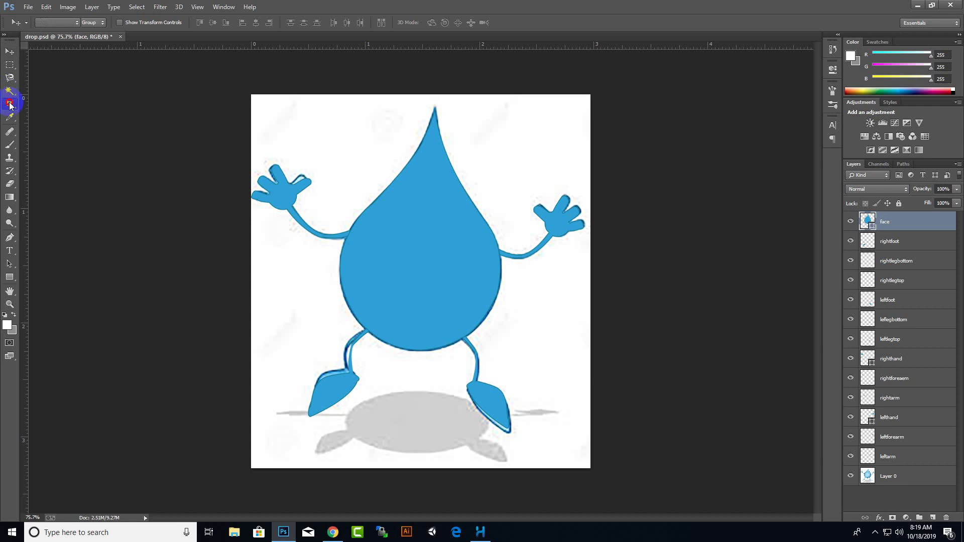
left_click_drag(251, 284, 77, 280)
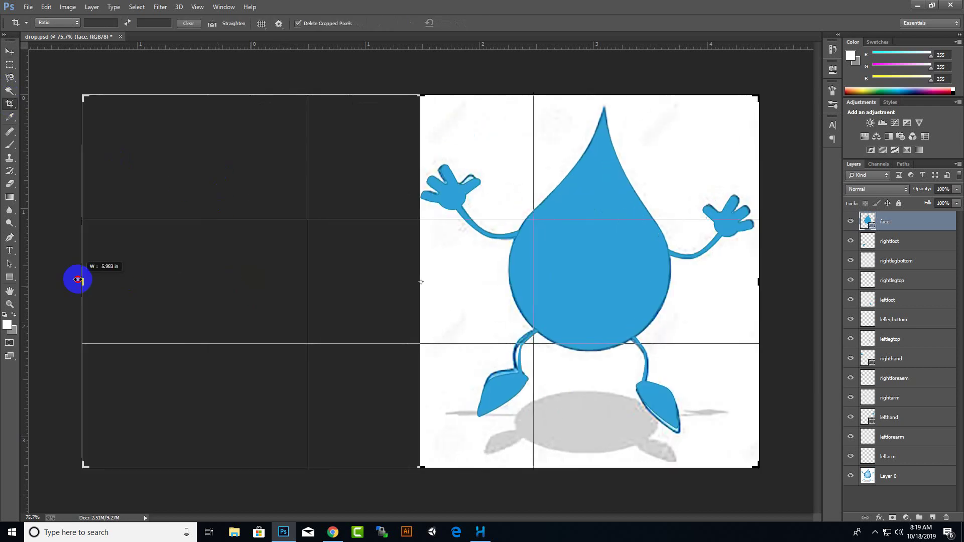
key("Return")
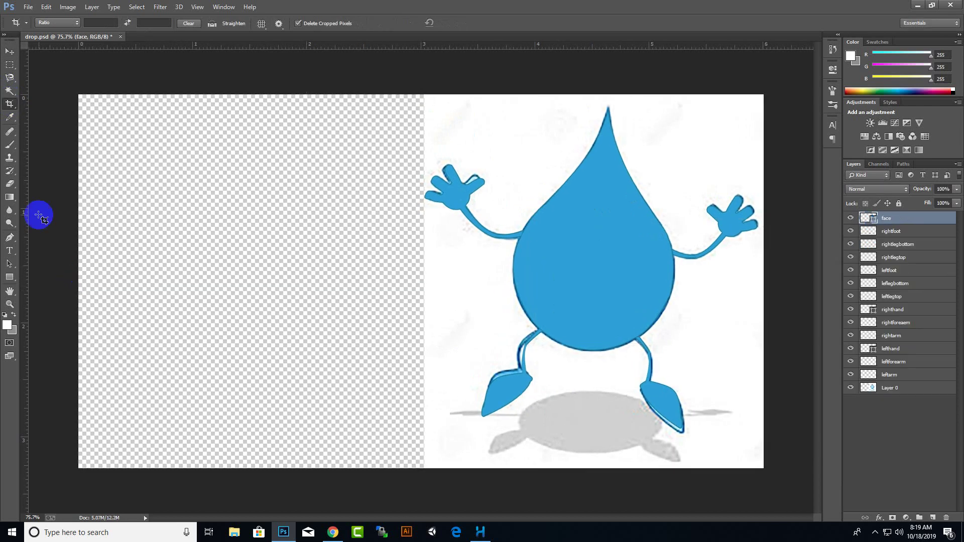
- Move all character layers, face through leftarm, onto the new empty area
left_click(10, 51)
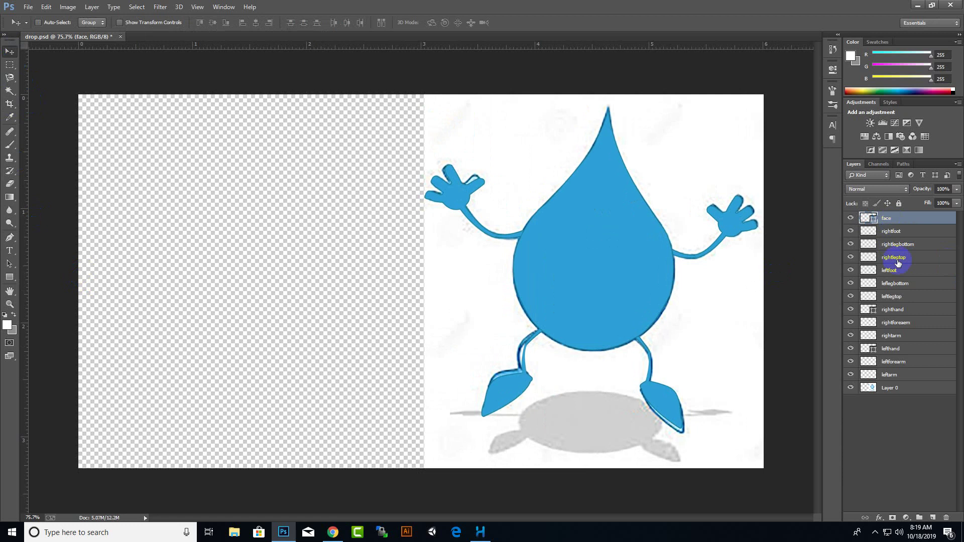
left_click(885, 375, "shift")
left_click_drag(619, 242, 304, 247)
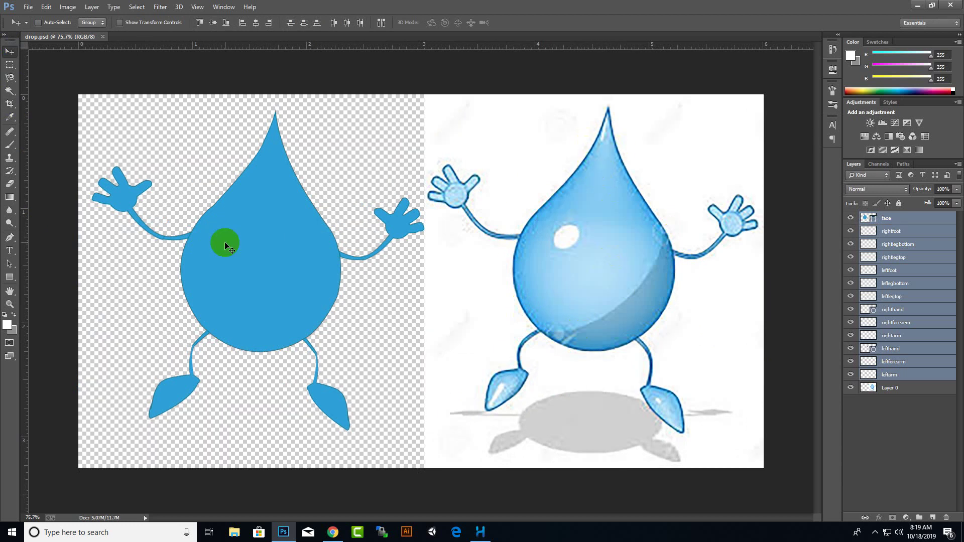
- Select the face layer and open its Layer Style dialog, briefly trying and removing Bevel
right_click(282, 259)
left_click(290, 266)
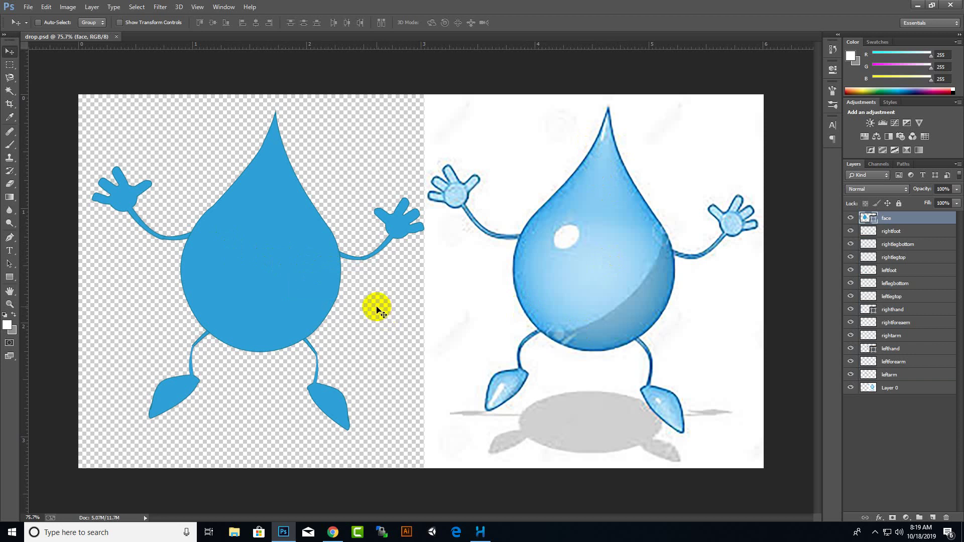
left_click(270, 260)
right_click(903, 218)
left_click(857, 112)
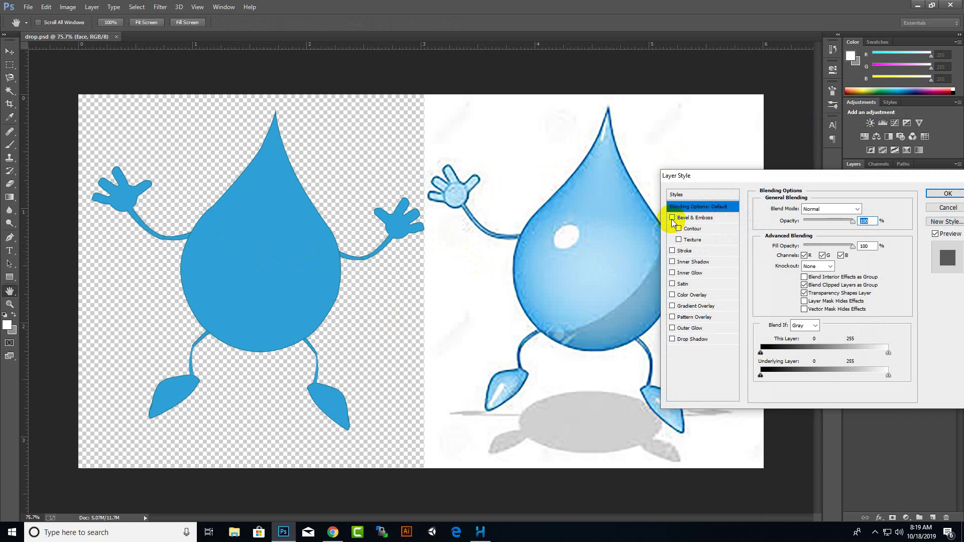
left_click(672, 218)
left_click(672, 219)
left_click_drag(713, 176, 733, 132)
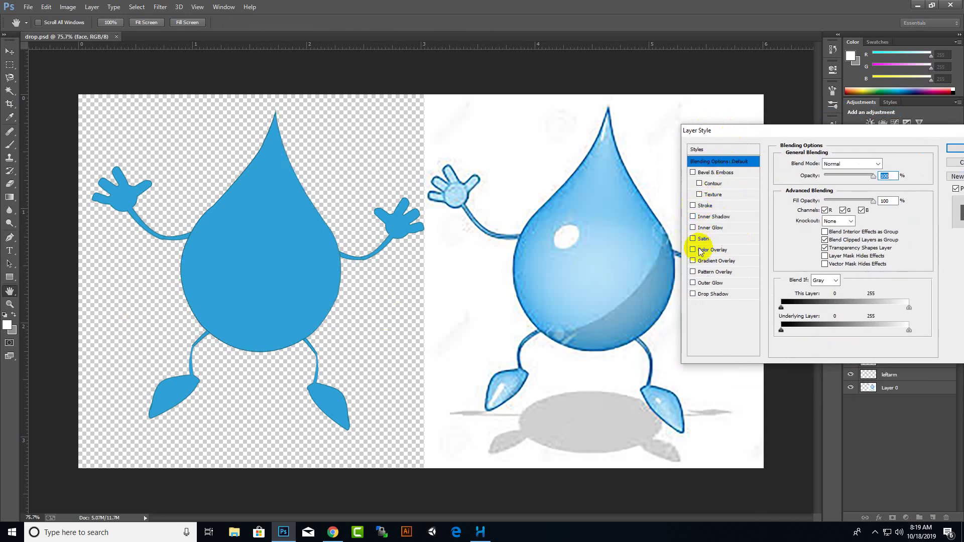
- Add a Gradient Overlay to the face layer, trying the blue-white-gold and grey-to-white presets
left_click(694, 261)
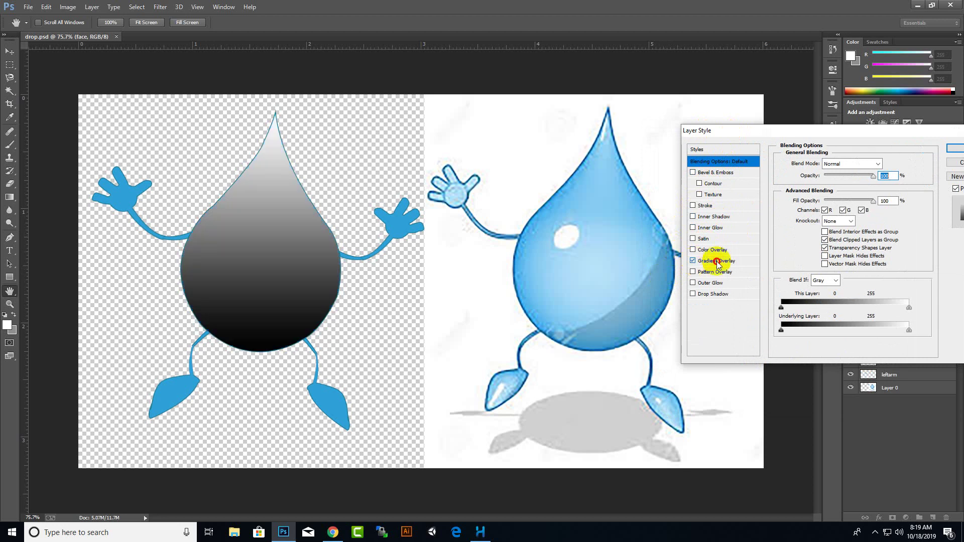
left_click(872, 186)
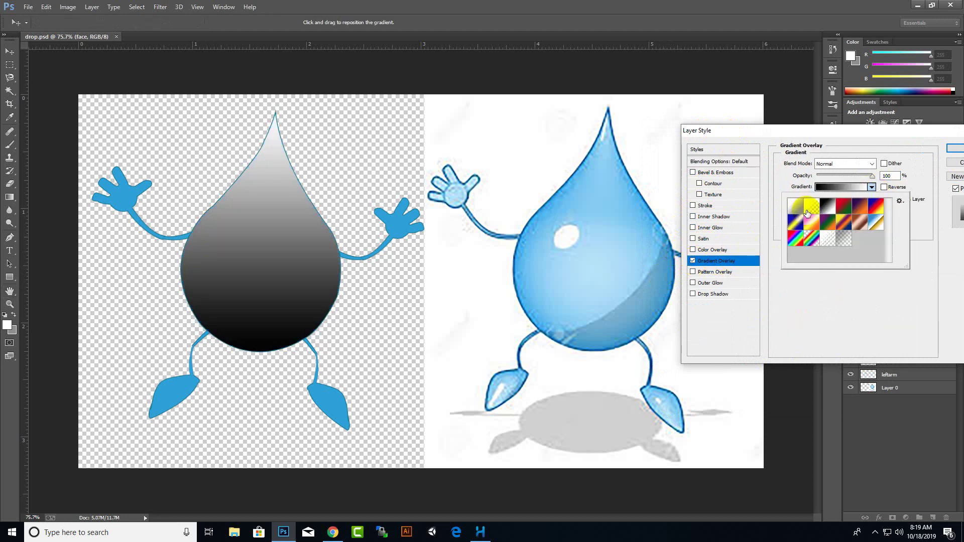
left_click(877, 222)
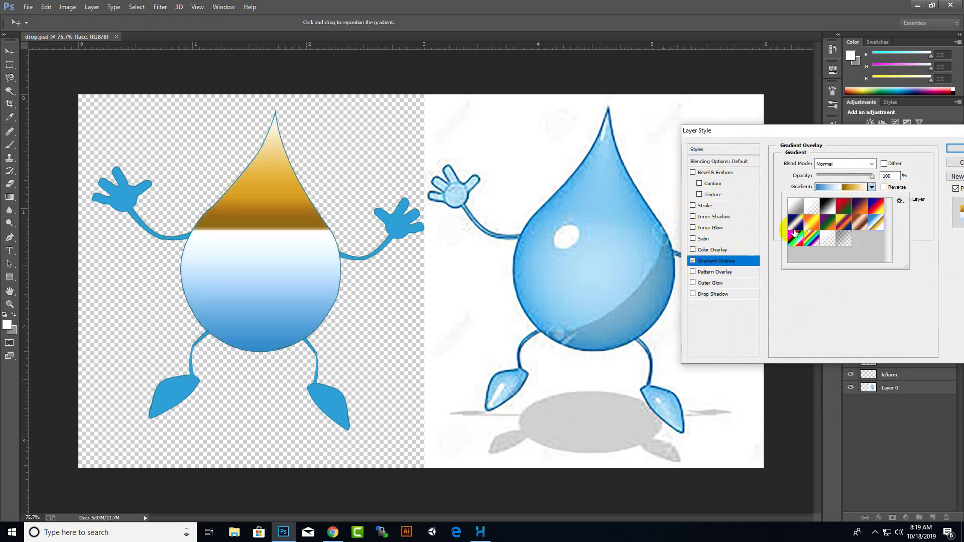
left_click(799, 211)
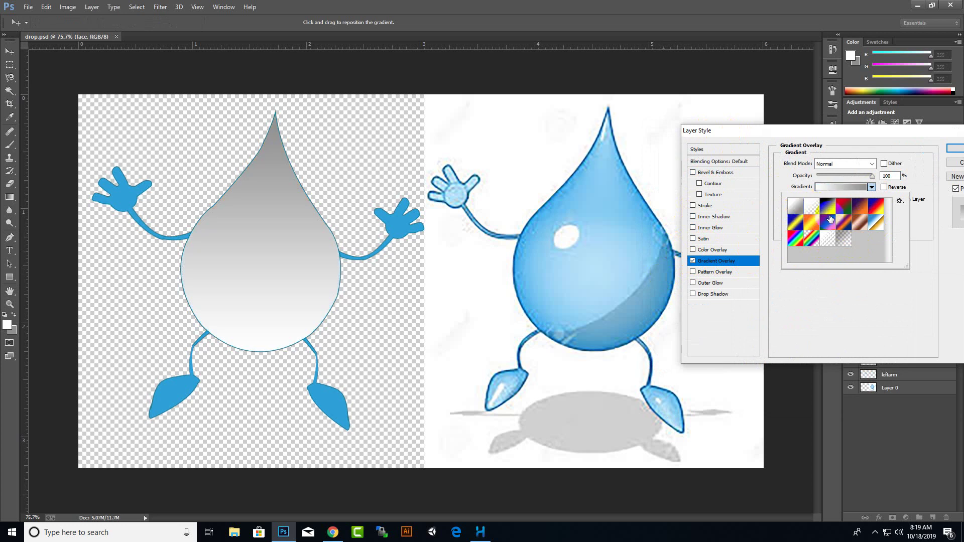
left_click(843, 186)
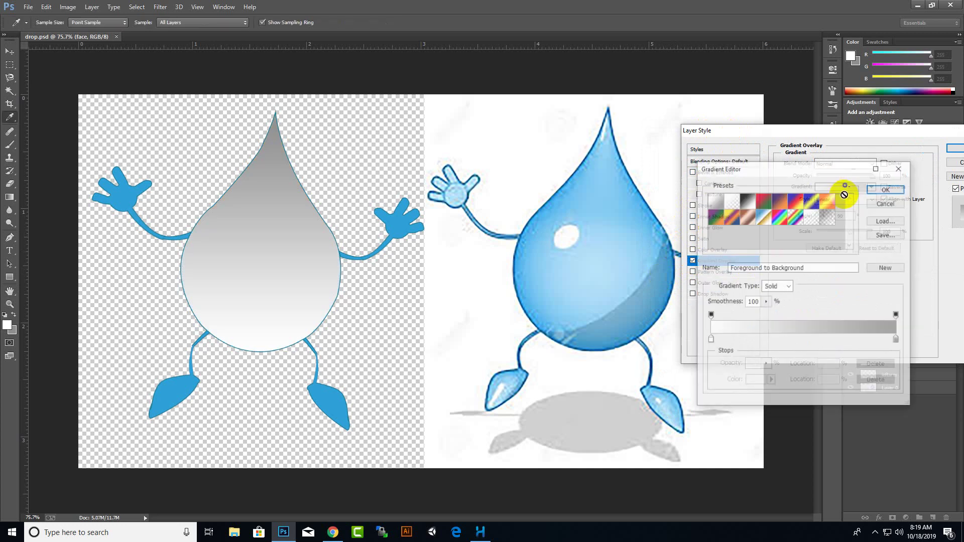
- Set the left and right gradient stops to blues sampled from the reference drop
double_click(710, 340)
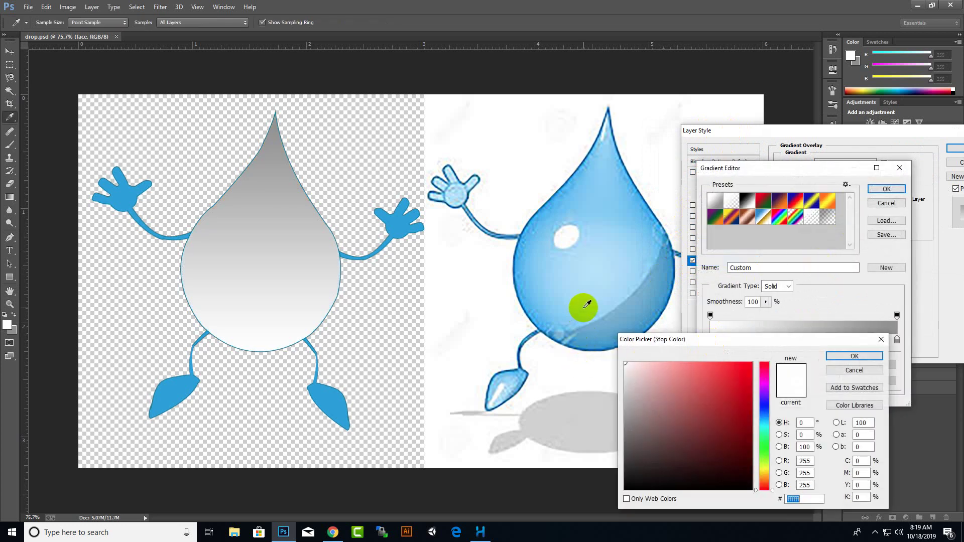
left_click(536, 312)
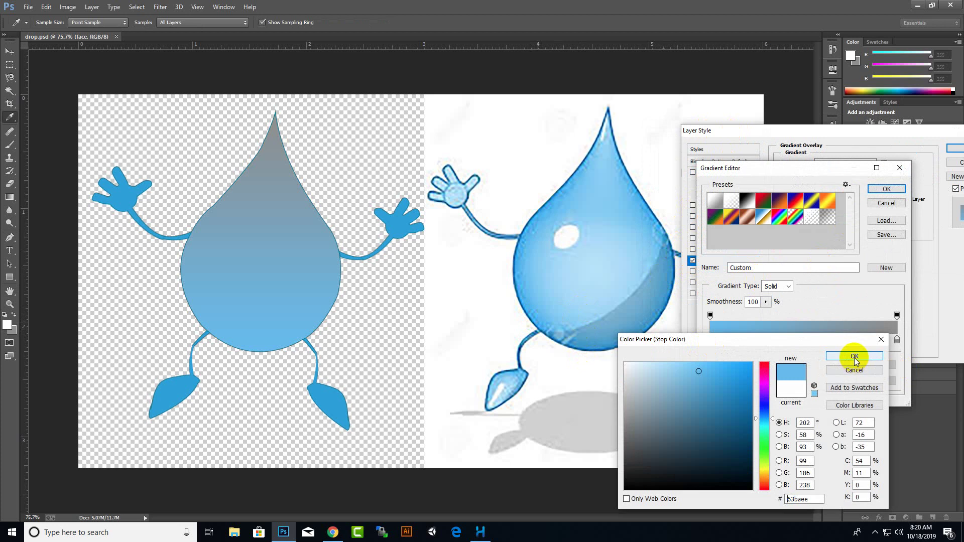
left_click(855, 357)
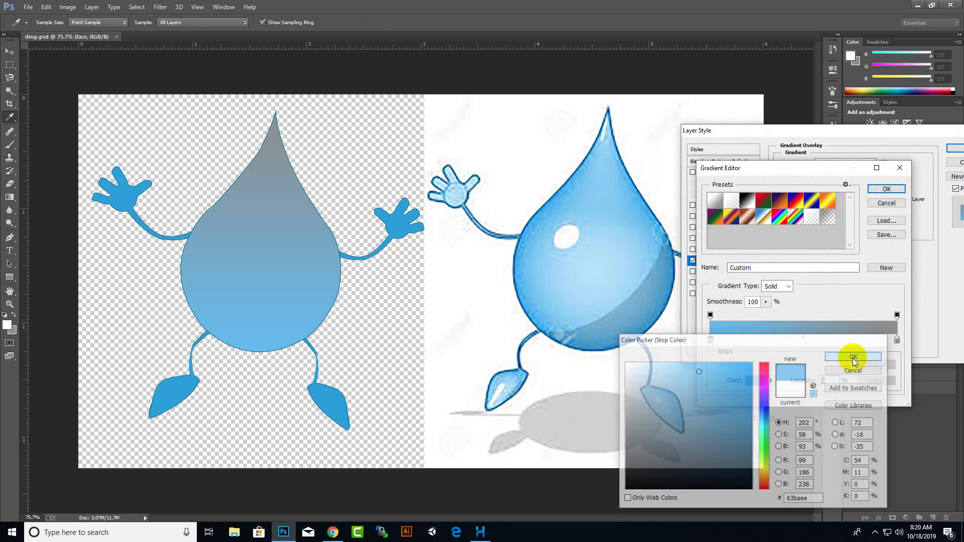
left_click(897, 341)
double_click(898, 342)
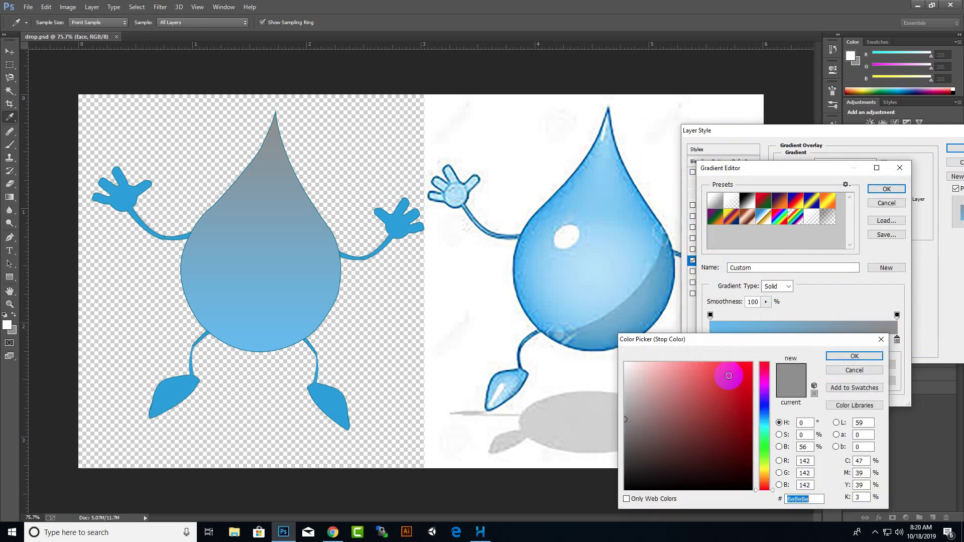
left_click(639, 245)
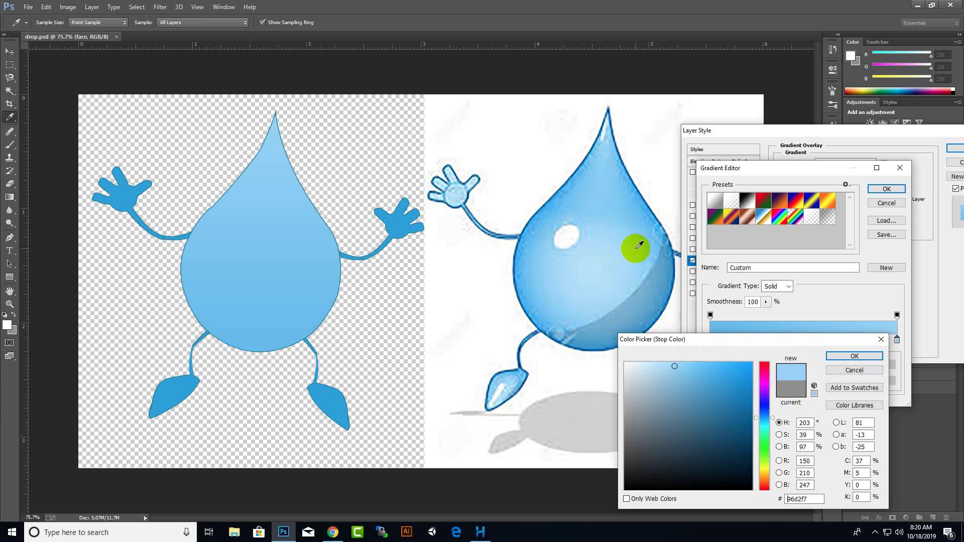
left_click(855, 356)
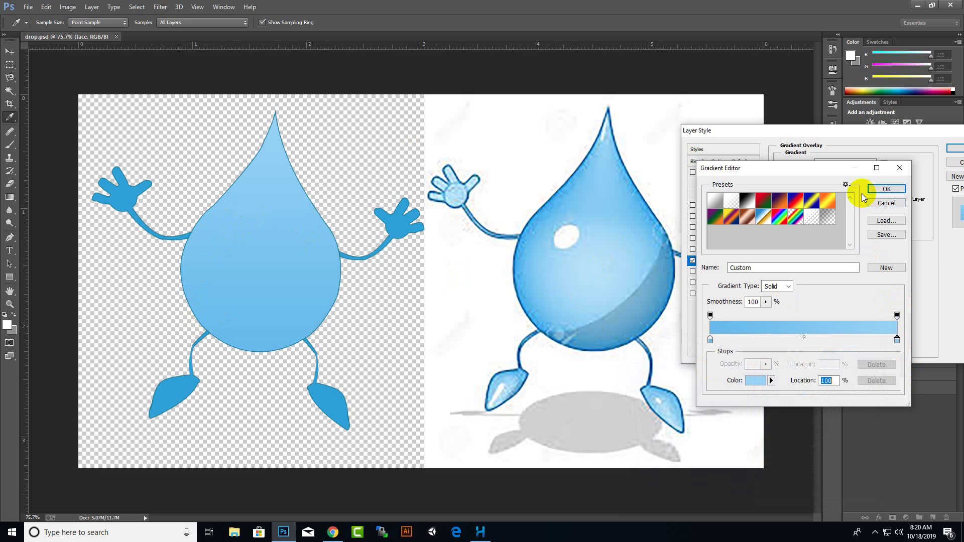
left_click(903, 189)
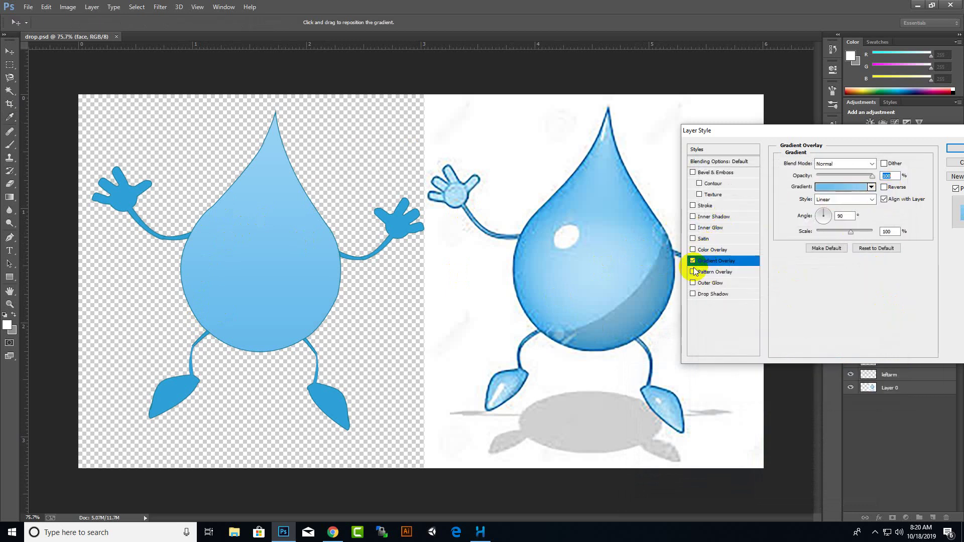
left_click(693, 272)
left_click(709, 273)
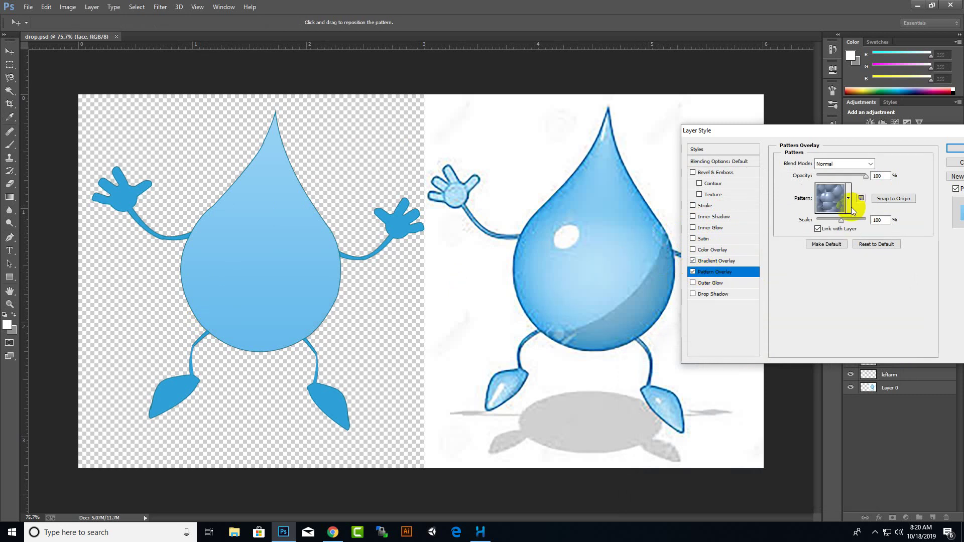
left_click(692, 261)
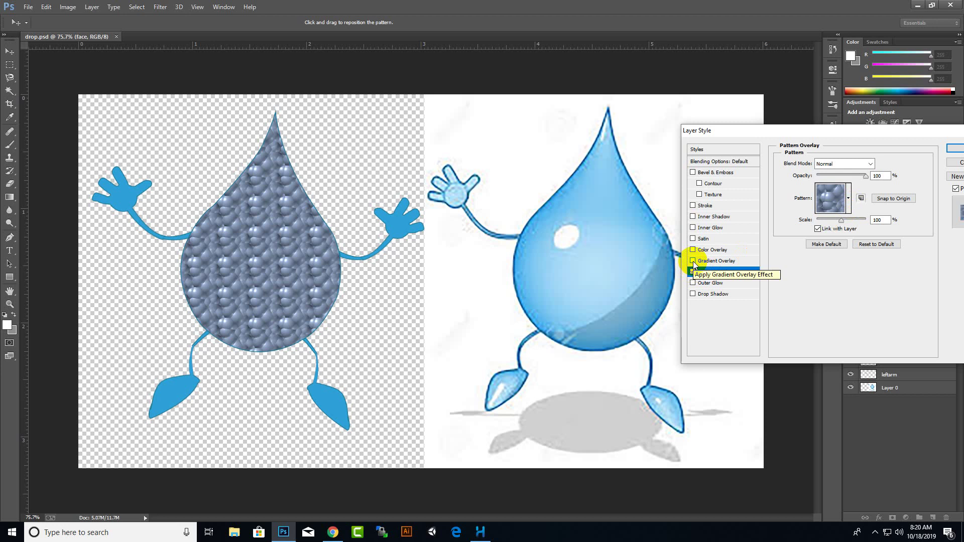
left_click(849, 199)
left_click_drag(841, 220, 818, 221)
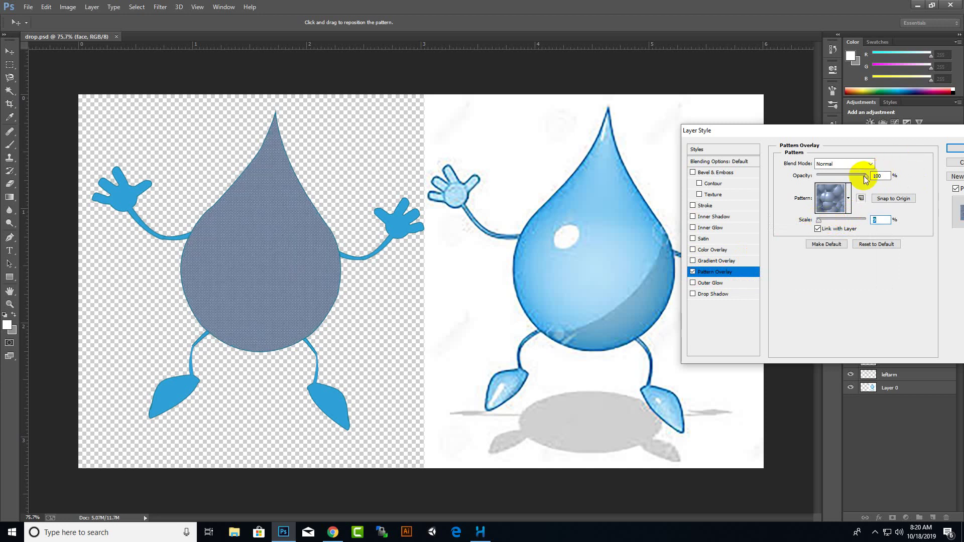
left_click_drag(863, 176, 830, 178)
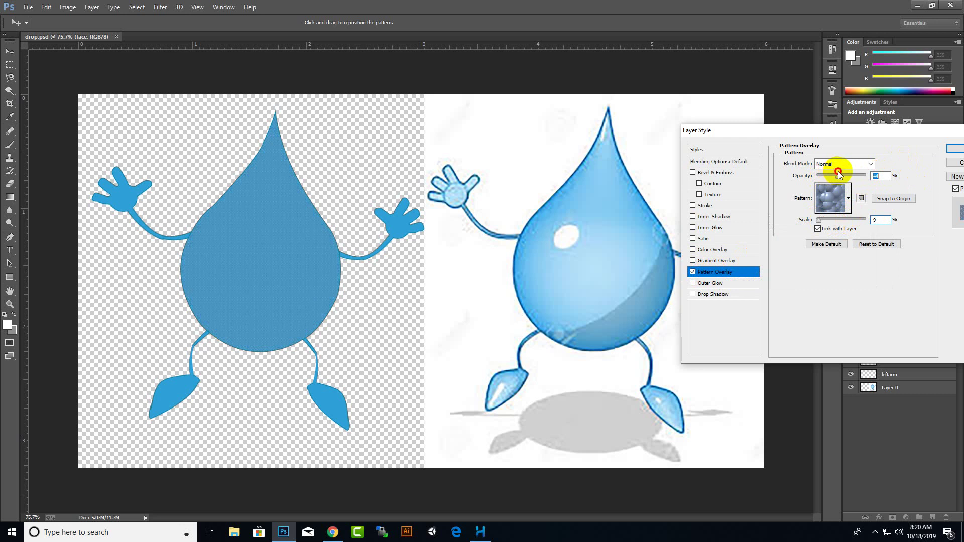
mouse_move(549, 324)
left_mouse_down()
mouse_move(545, 315)
mouse_move(680, 247)
left_mouse_up()
left_click(693, 273)
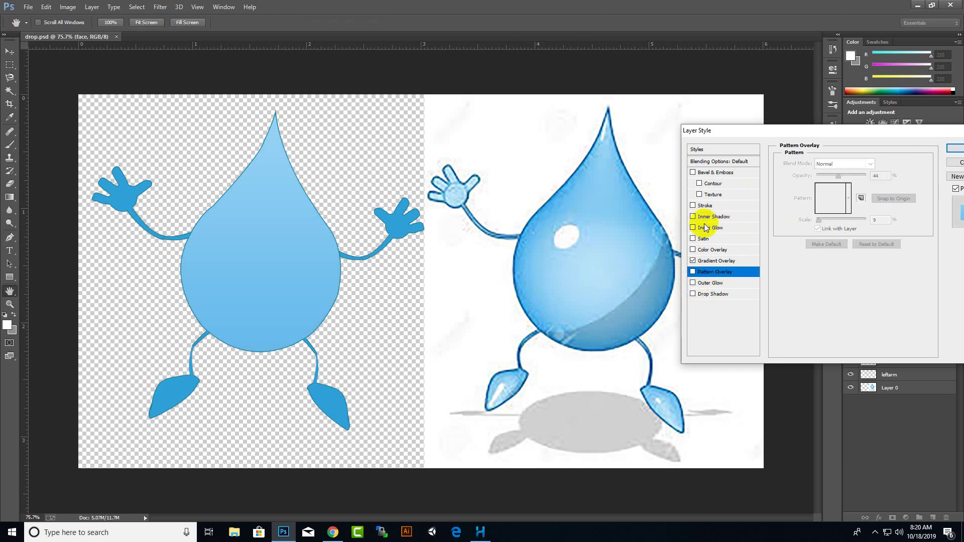
- Enable Inner Glow with a sampled grey colour and widen its size to 68 px
left_click(694, 227)
left_click(709, 230)
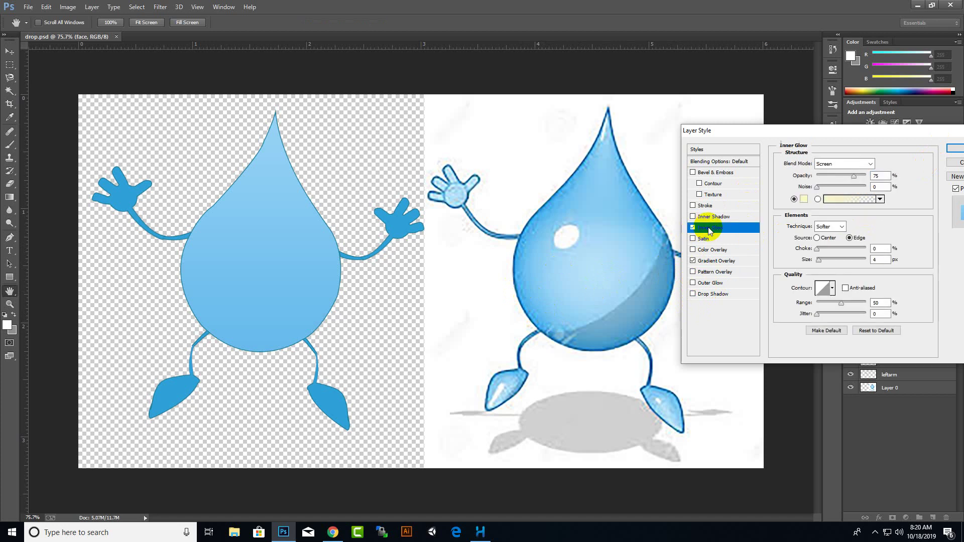
left_click(804, 199)
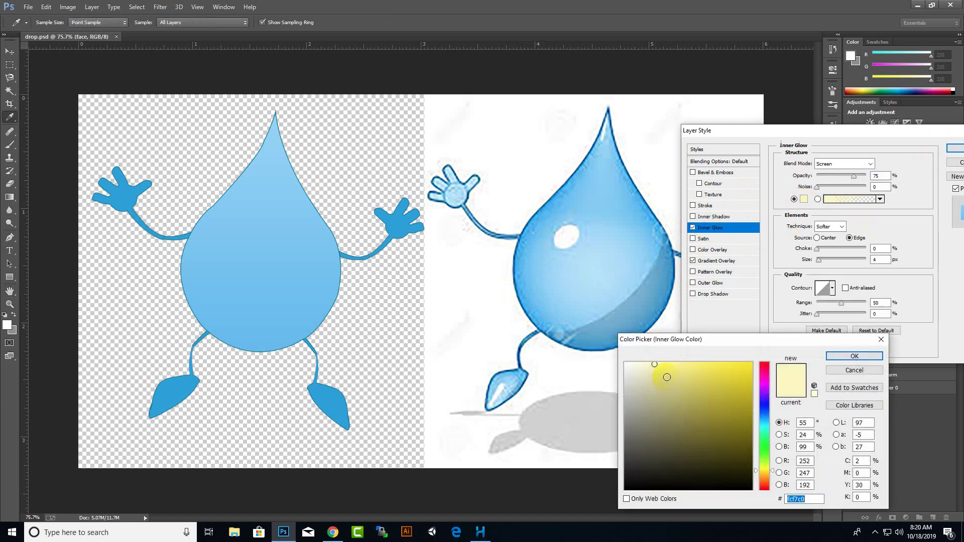
left_click(617, 379)
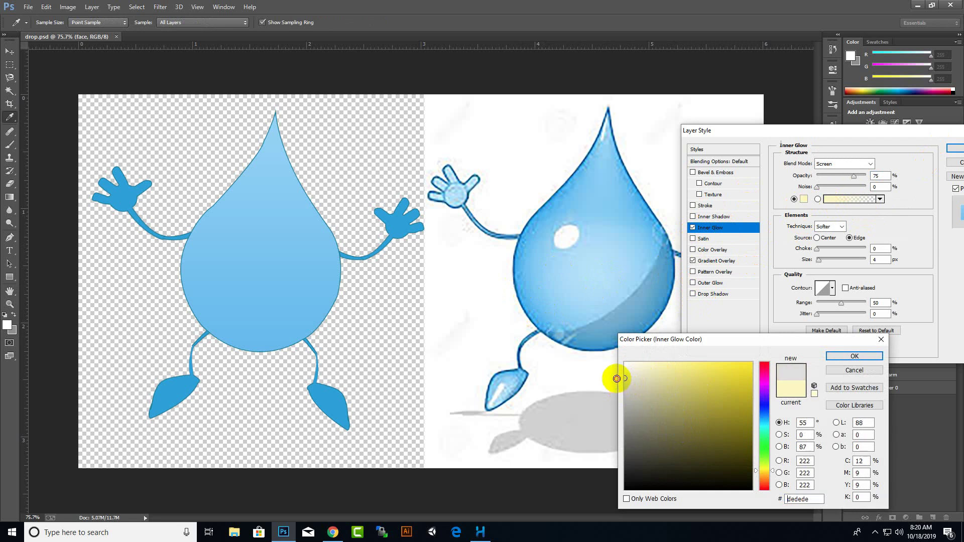
left_click_drag(616, 378, 619, 379)
left_click(854, 357)
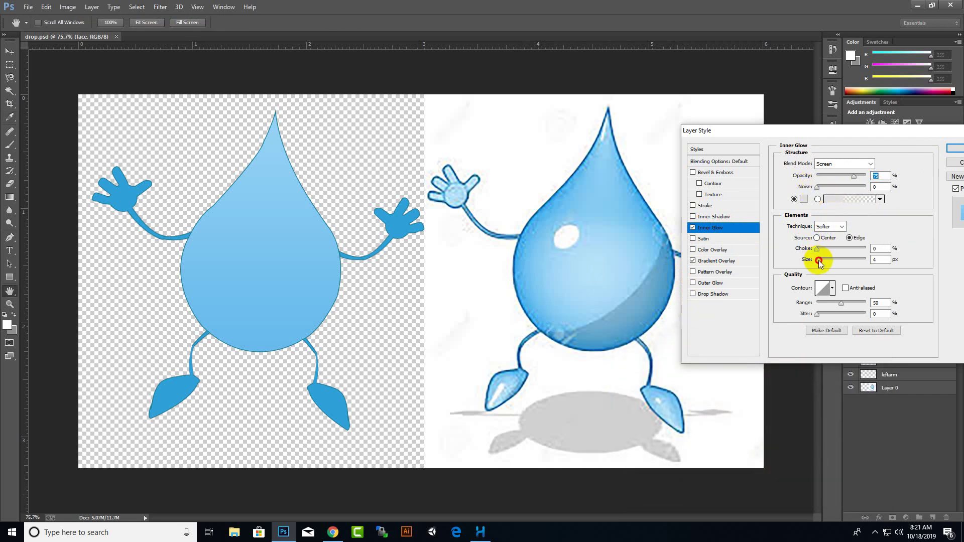
left_click_drag(819, 260, 832, 261)
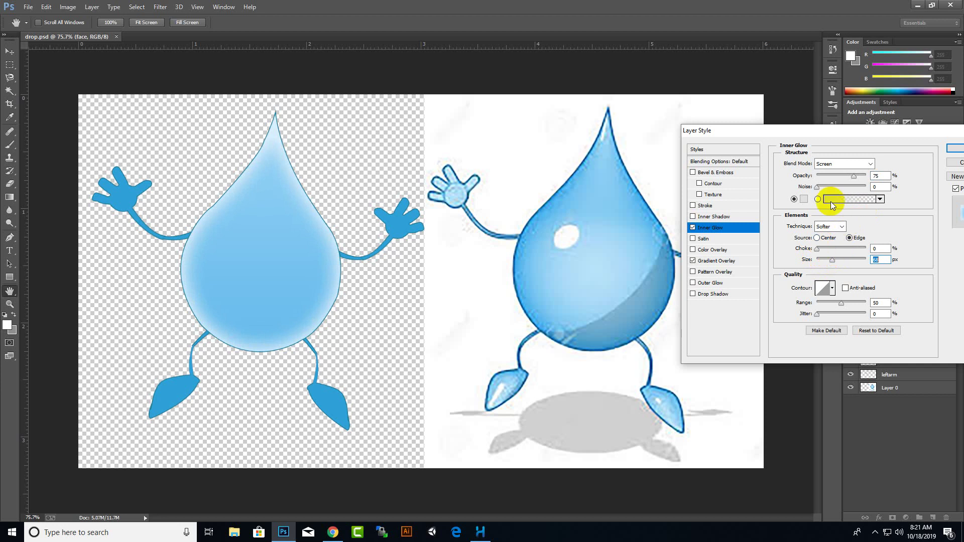
- Change the inner glow colour to light cyan and apply the gradient and glow styles
left_click(803, 200)
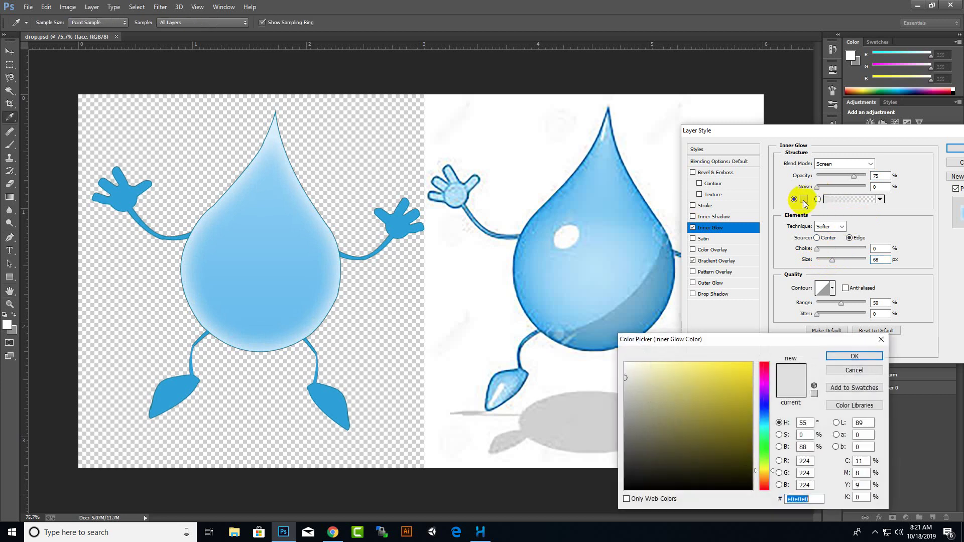
left_click(765, 426)
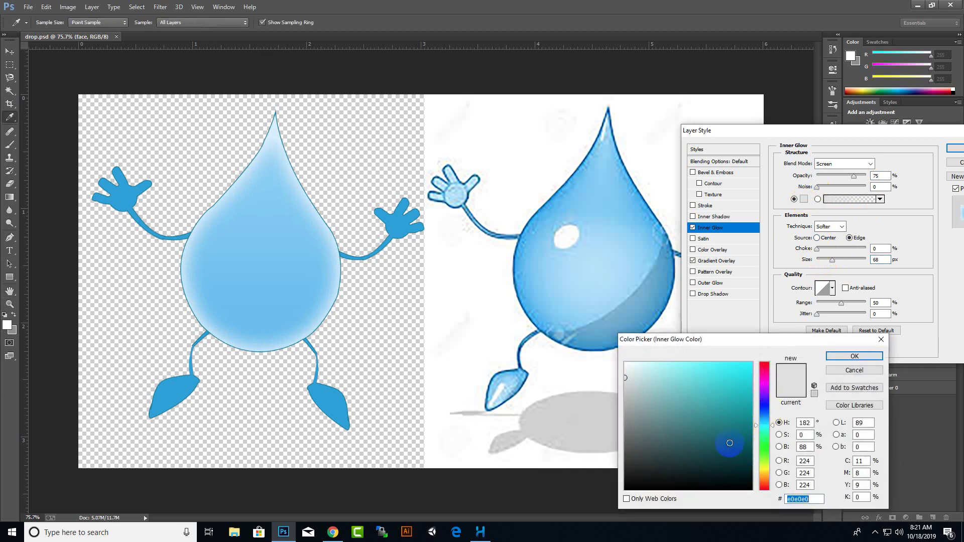
left_click_drag(639, 383, 686, 362)
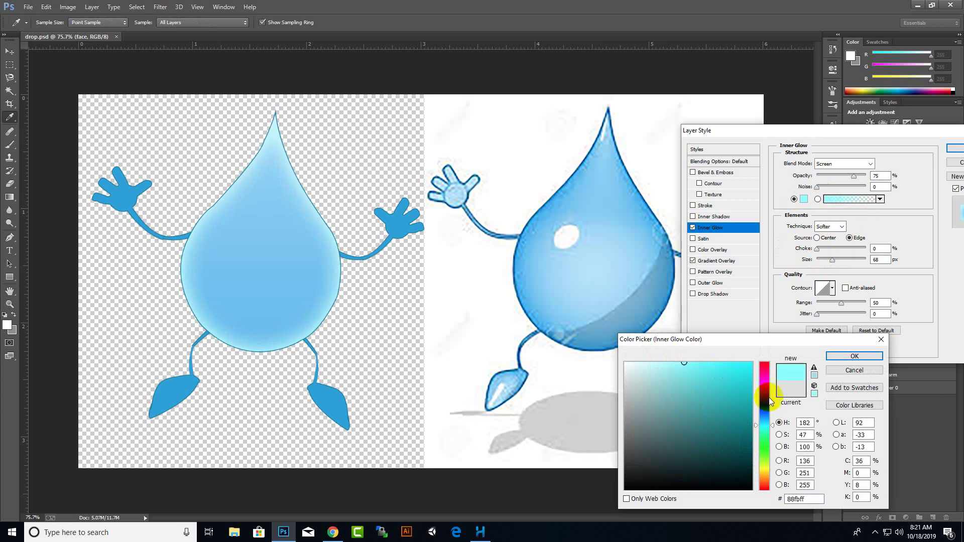
left_click(856, 353)
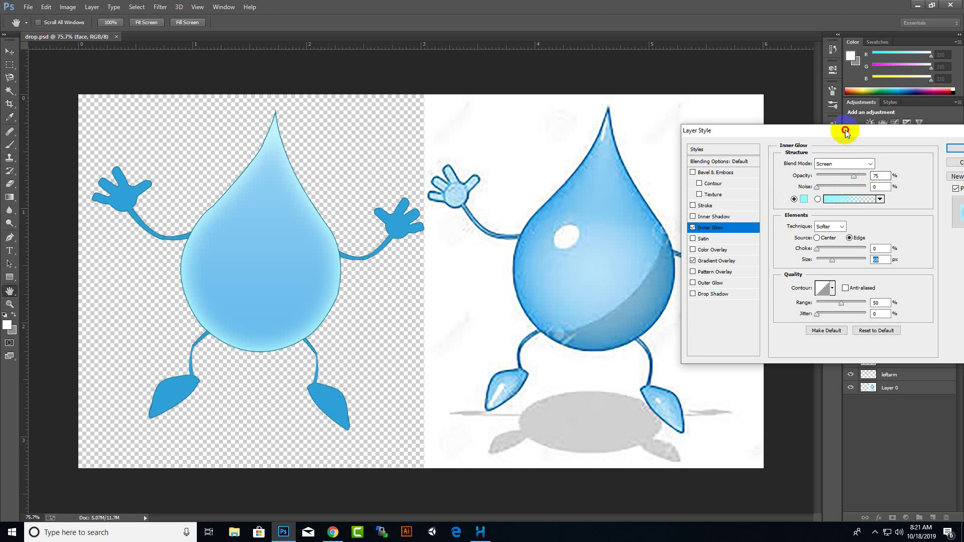
left_click_drag(846, 130, 727, 130)
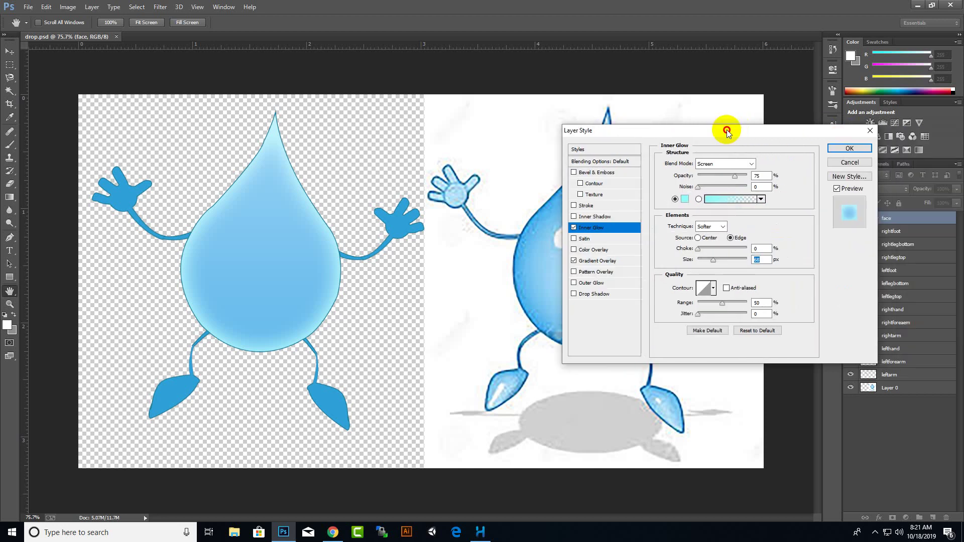
left_click(852, 150)
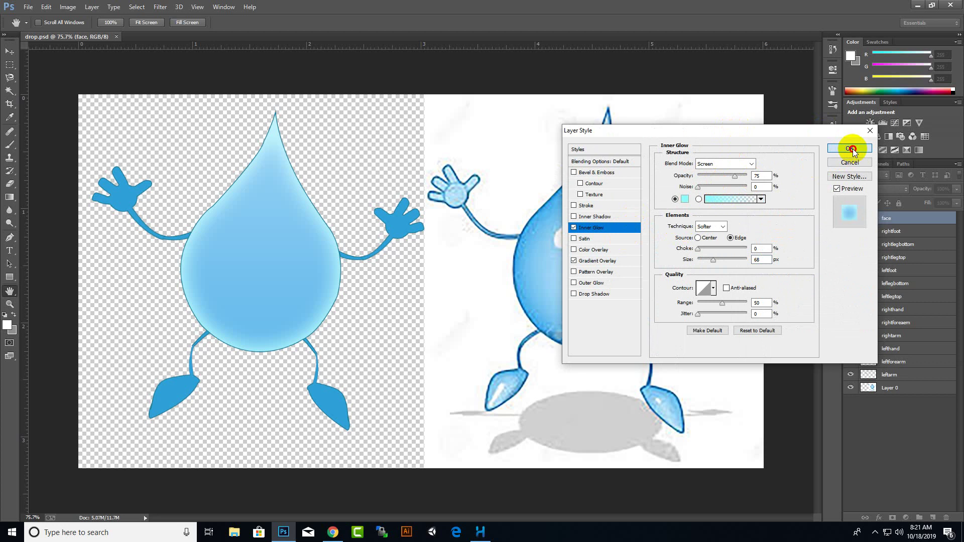
- With the Move tool, select the lefthand layer, then make rightfoot the active layer
key("v")
right_click(402, 236)
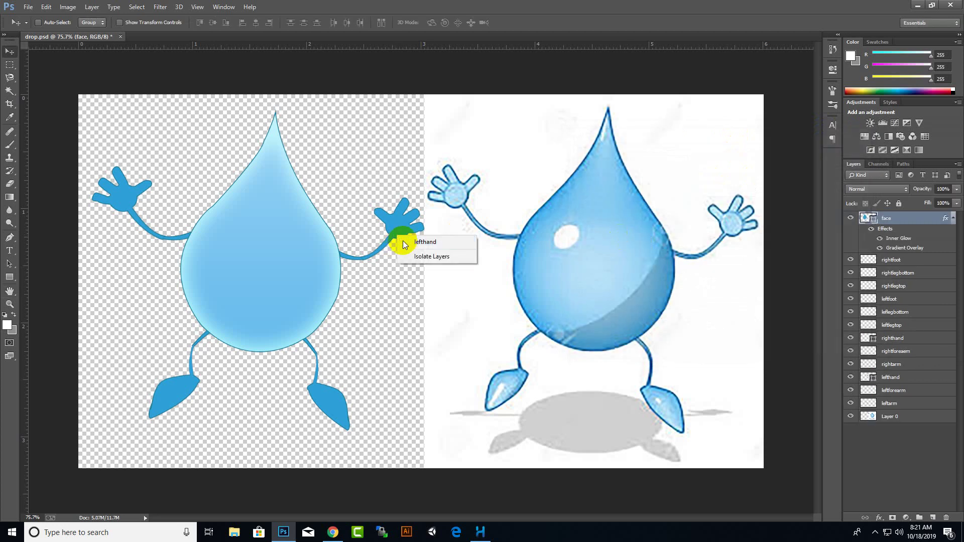
left_click(404, 242)
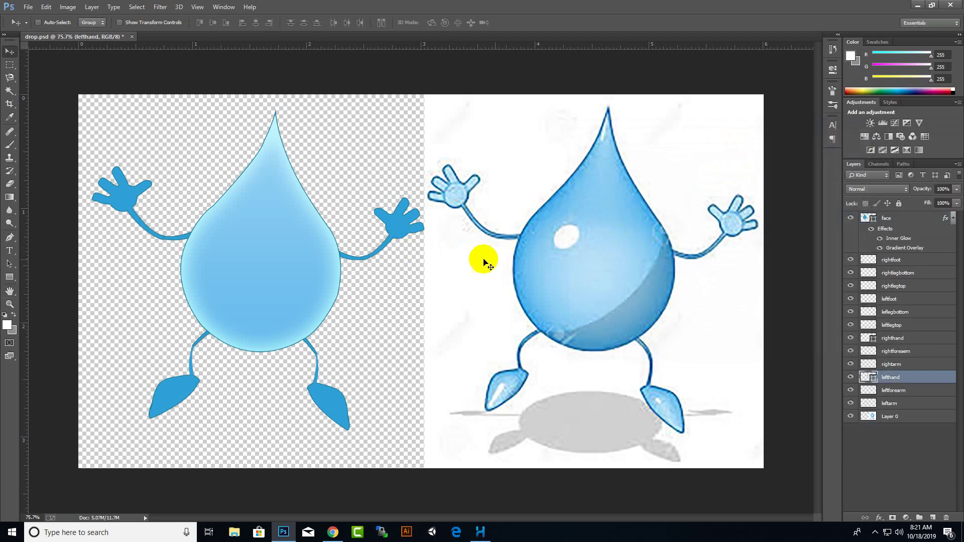
right_click(897, 379)
key("Escape")
left_click(894, 260)
- Add a Gradient Overlay to rightfoot and set its left stop to a sampled light blue
right_click(894, 260)
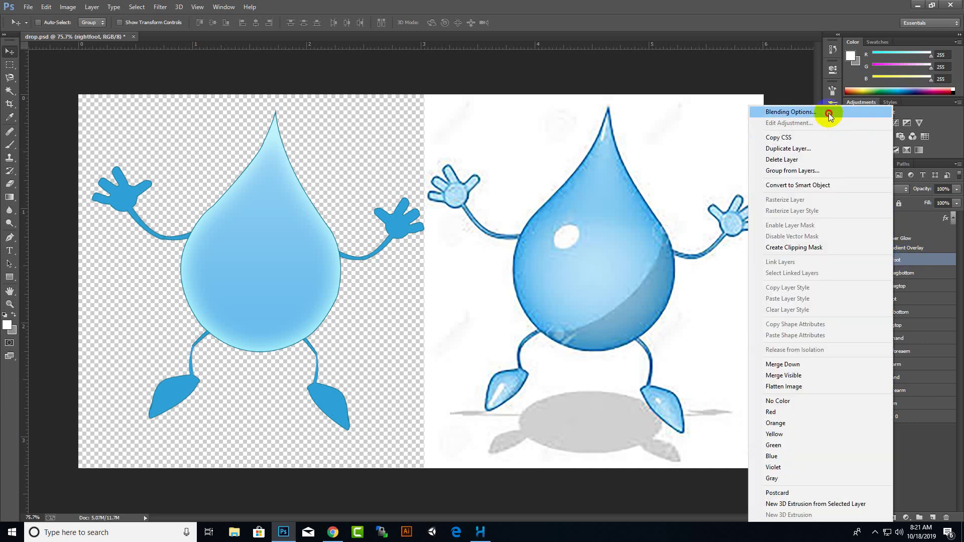
left_click(824, 112)
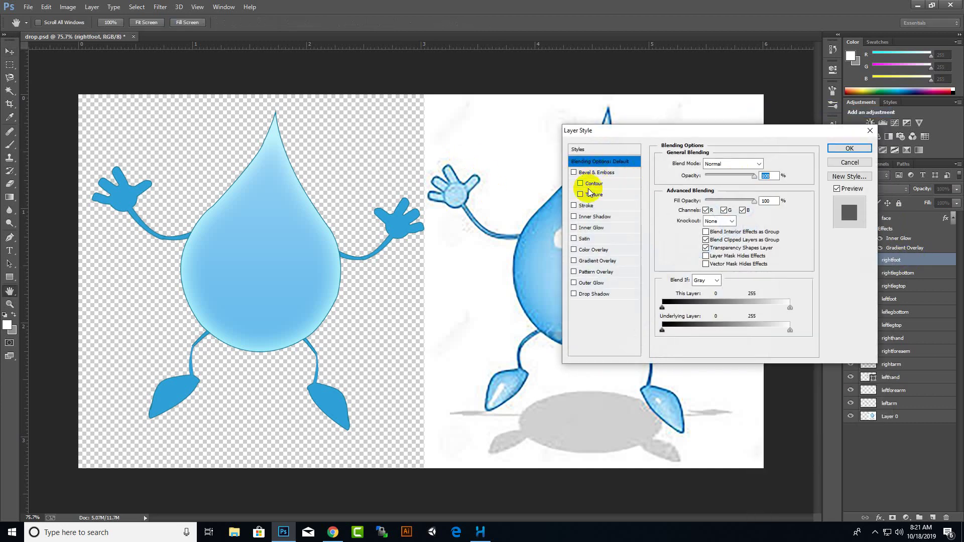
left_click(575, 260)
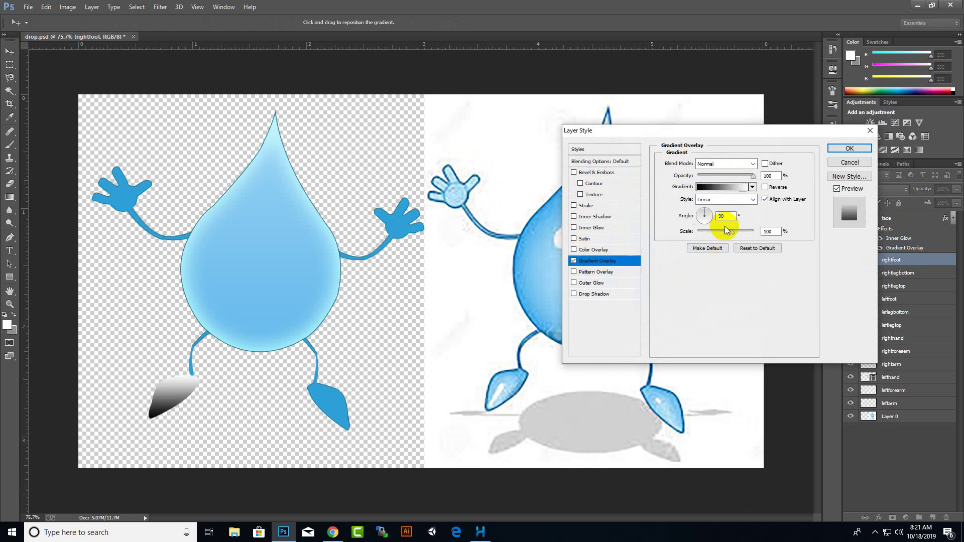
left_click(723, 187)
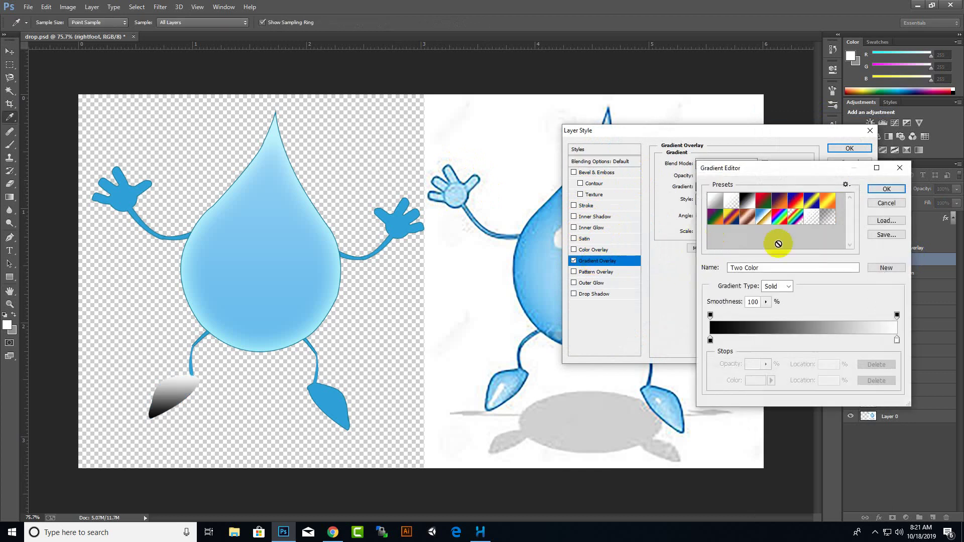
left_click(714, 201)
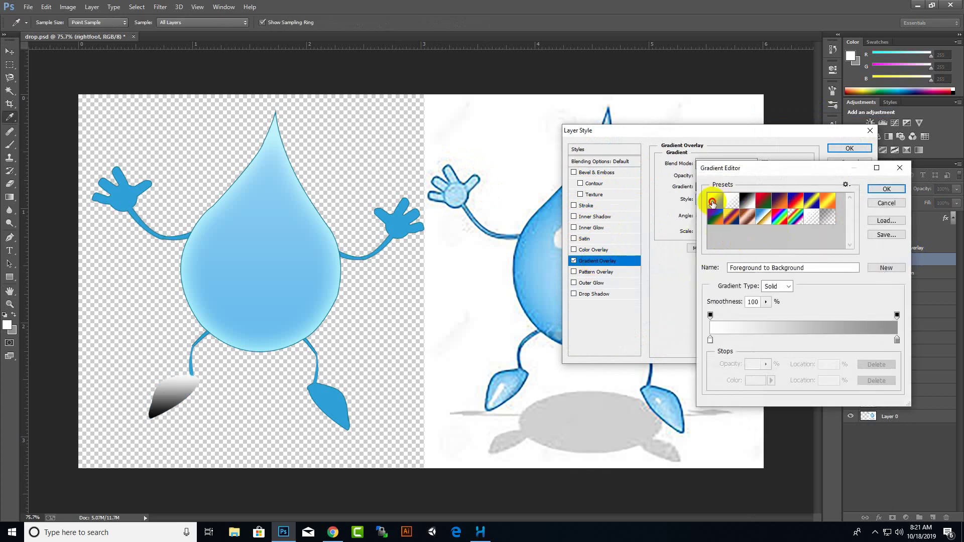
double_click(712, 341)
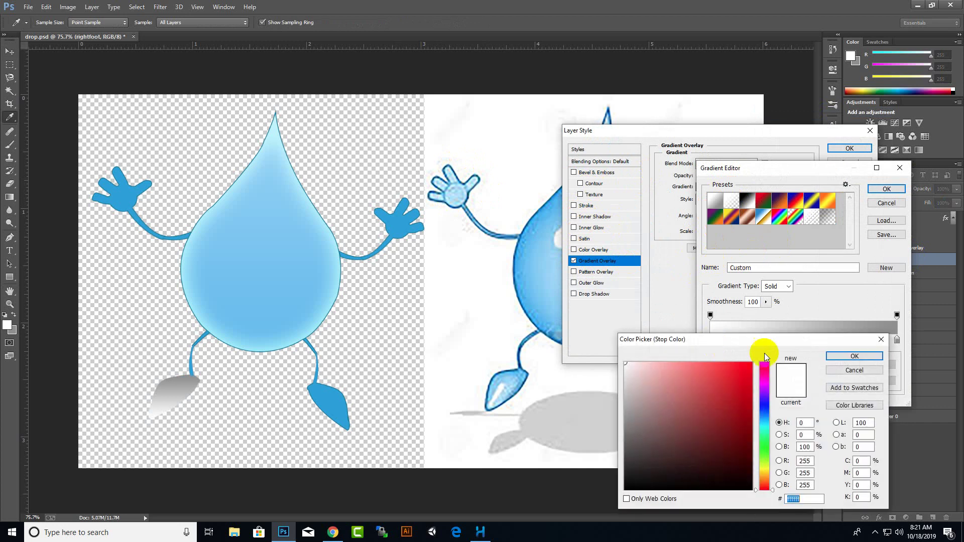
left_click_drag(238, 313, 261, 288)
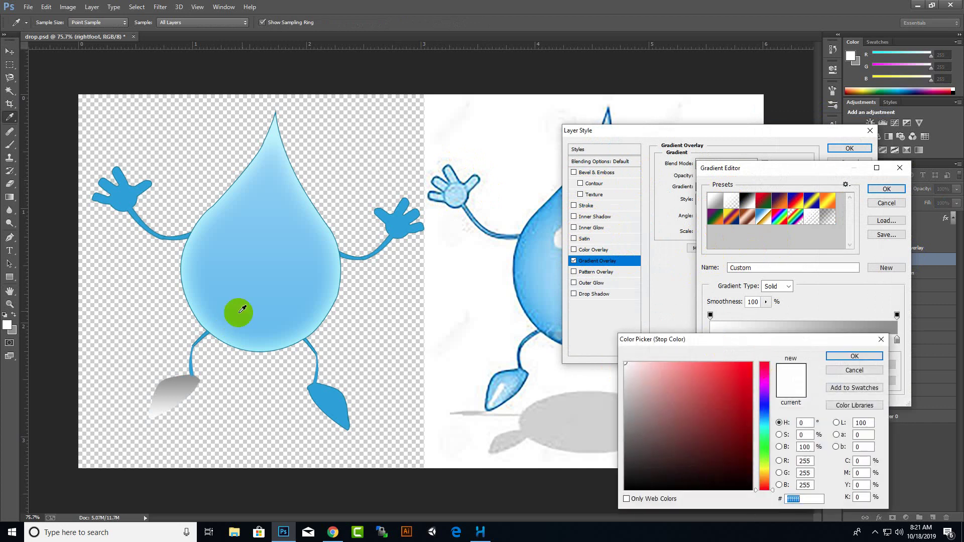
left_click(846, 358)
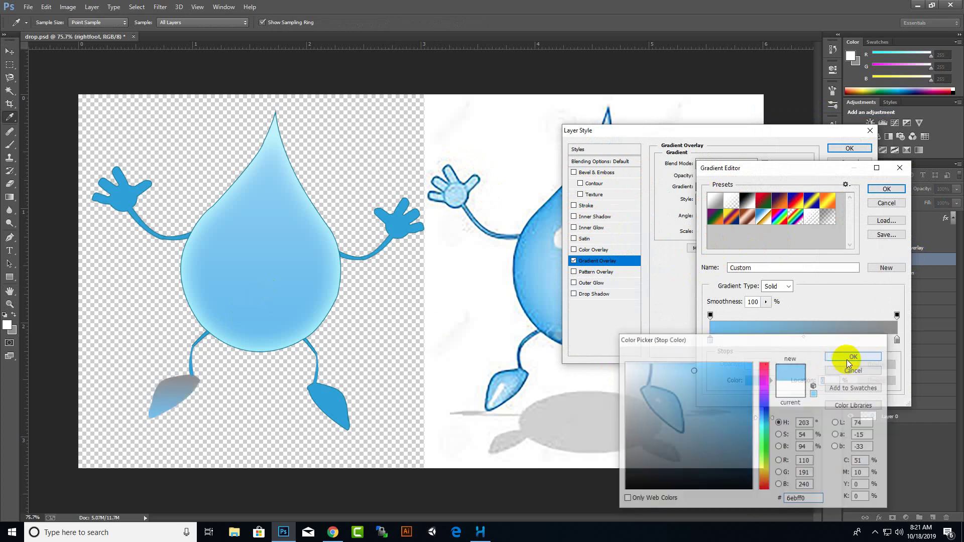
- Set the right gradient stop to light blue from the reference drop and confirm the gradient
double_click(898, 341)
left_click(530, 294)
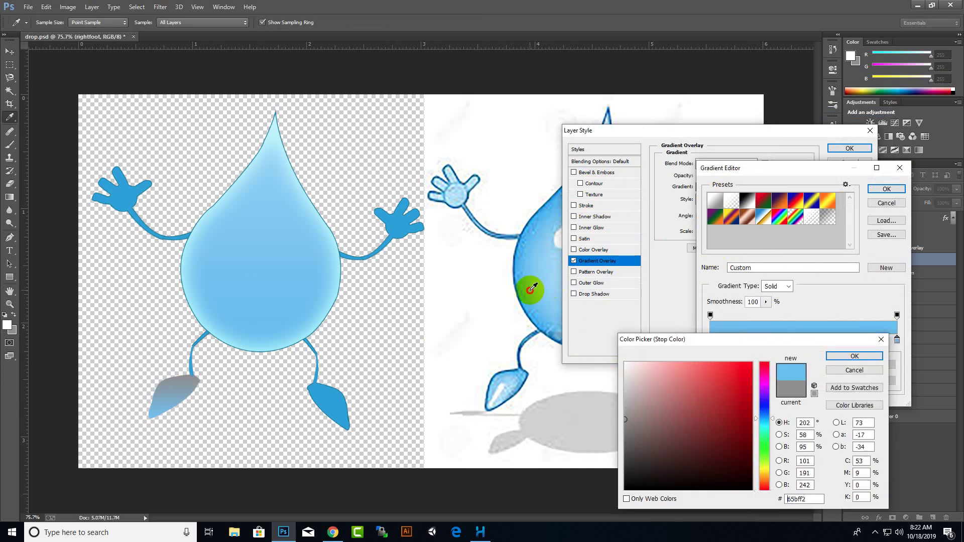
left_click(865, 359)
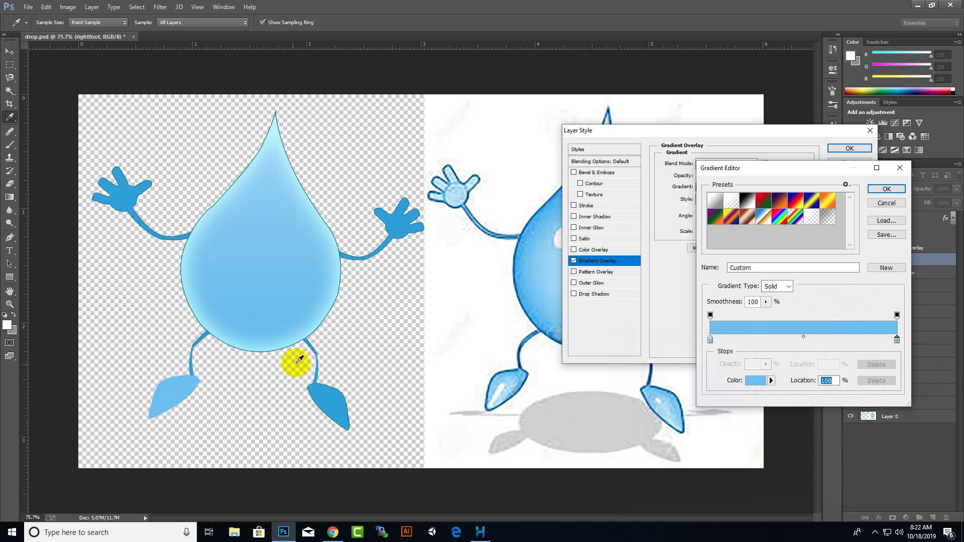
left_click(197, 383)
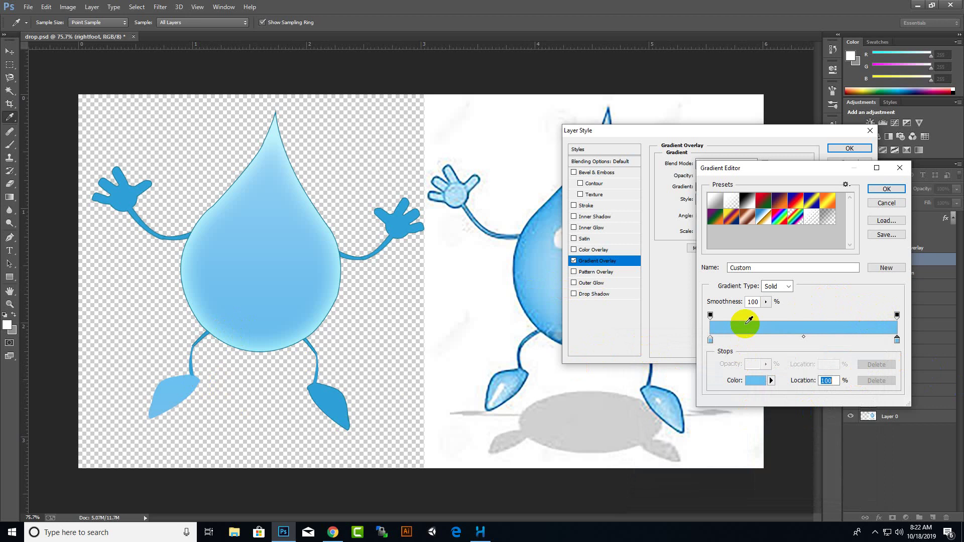
left_click(175, 398)
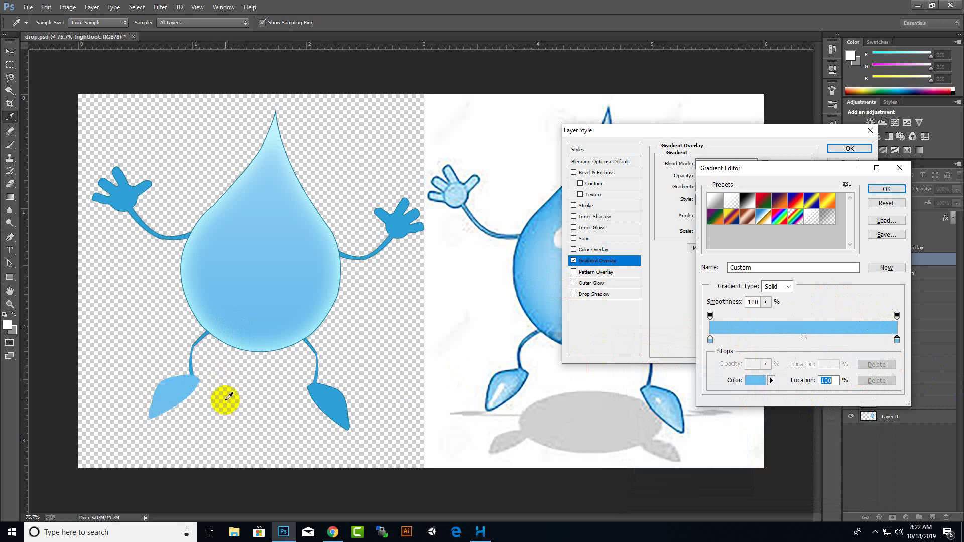
left_click(163, 401)
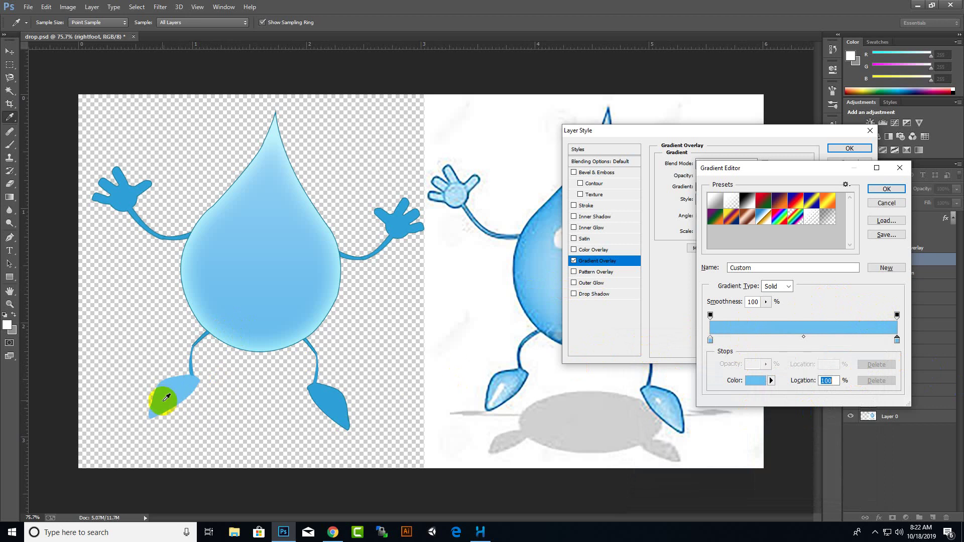
left_click(887, 189)
left_click(161, 387)
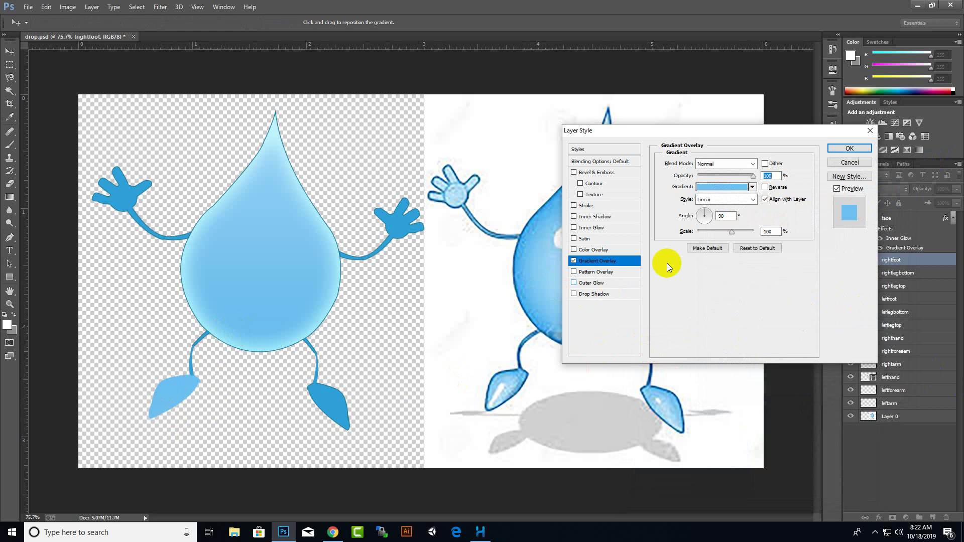
- Compare with and without the foot's Gradient Overlay, leave it off, and close Layer Style
left_click(574, 260)
left_click(574, 261)
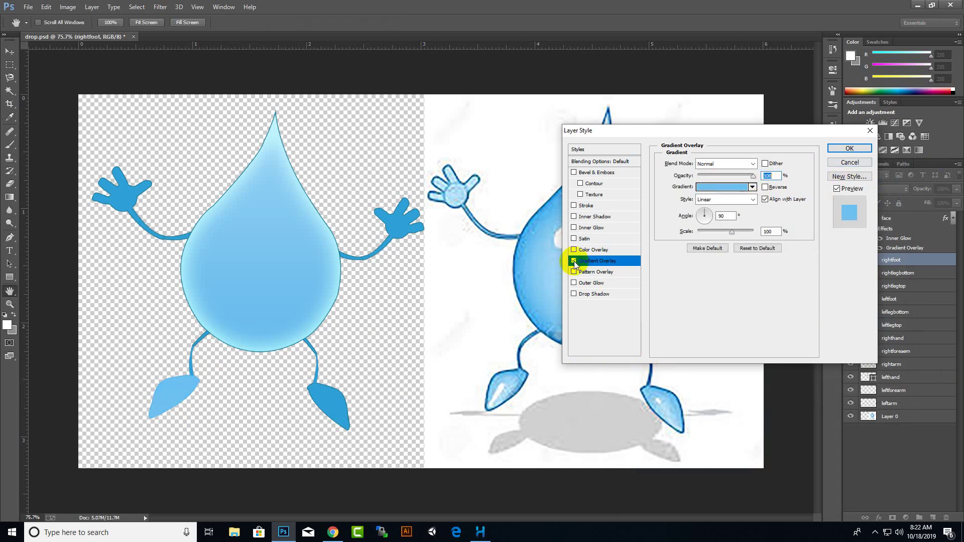
left_click(574, 260)
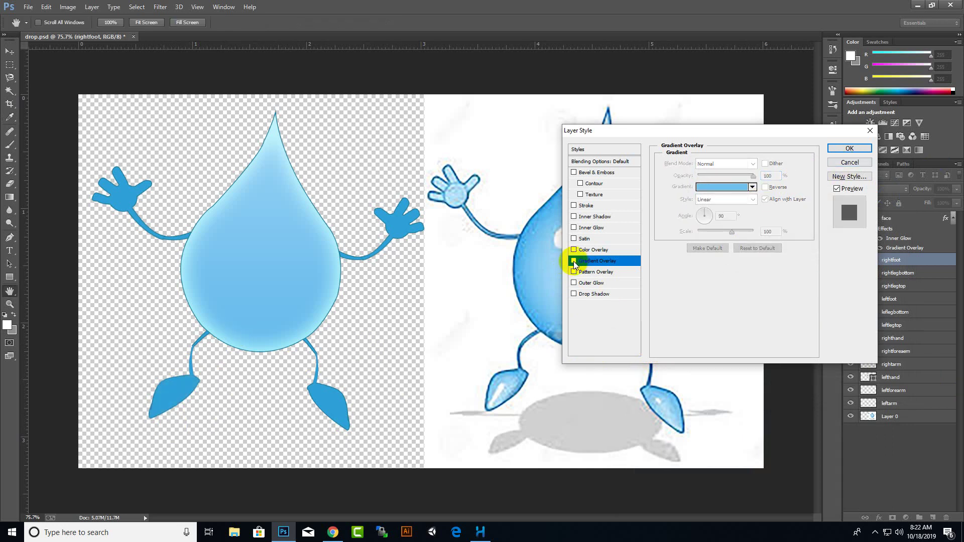
left_click(859, 149)
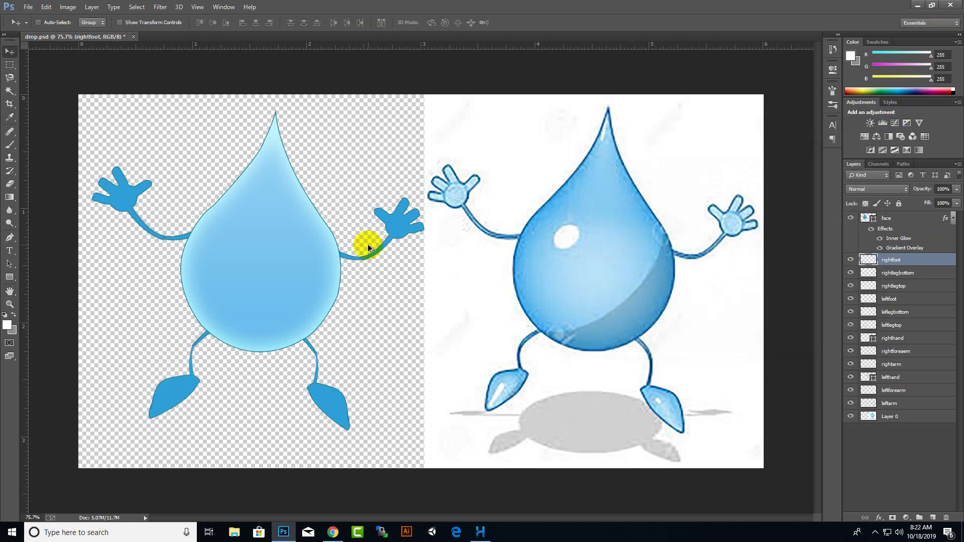
- Select the reference image's Layer 0, nudge it right, and delete it
scroll(392, 249, "down", 3)
scroll(355, 279, "up", 2)
right_click(609, 237)
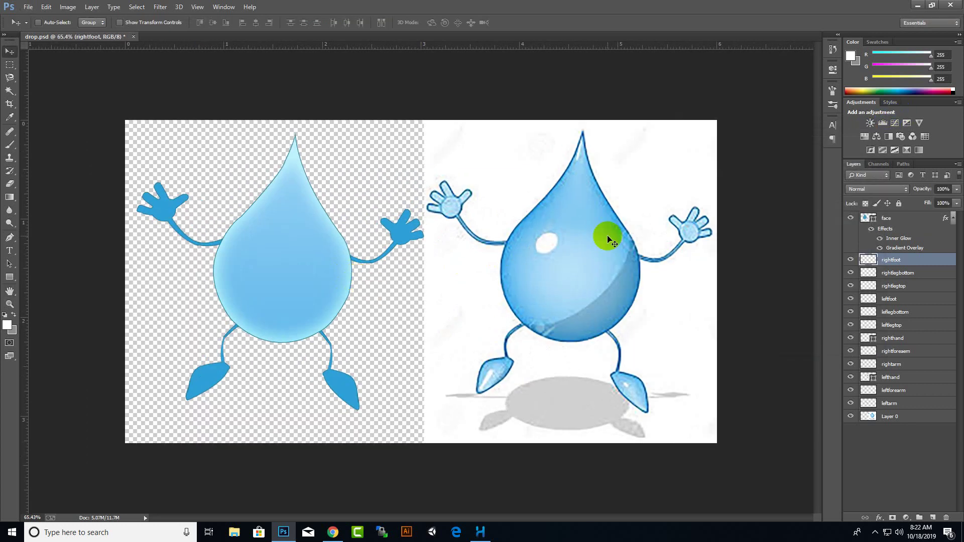
left_click(621, 244)
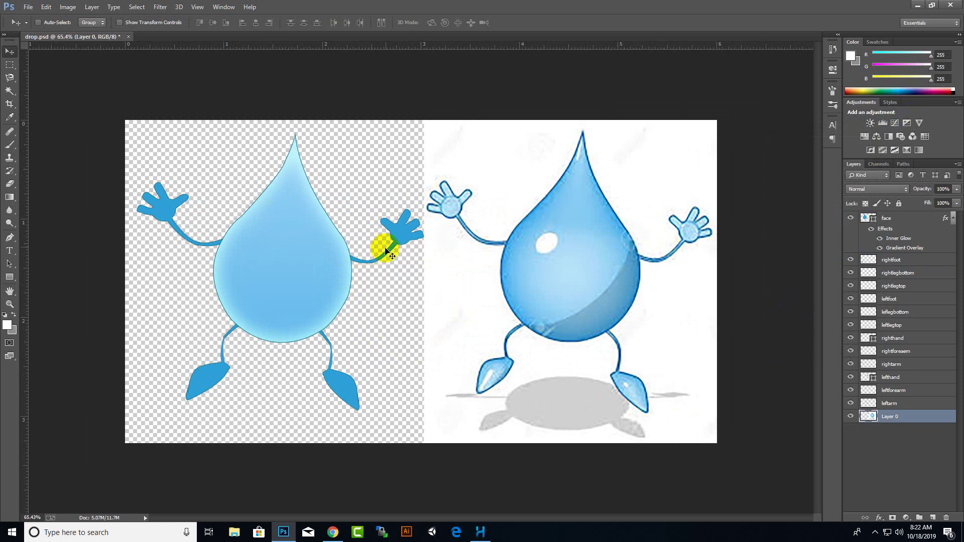
right_click(466, 274)
left_click(477, 285)
left_click_drag(477, 285, 527, 282)
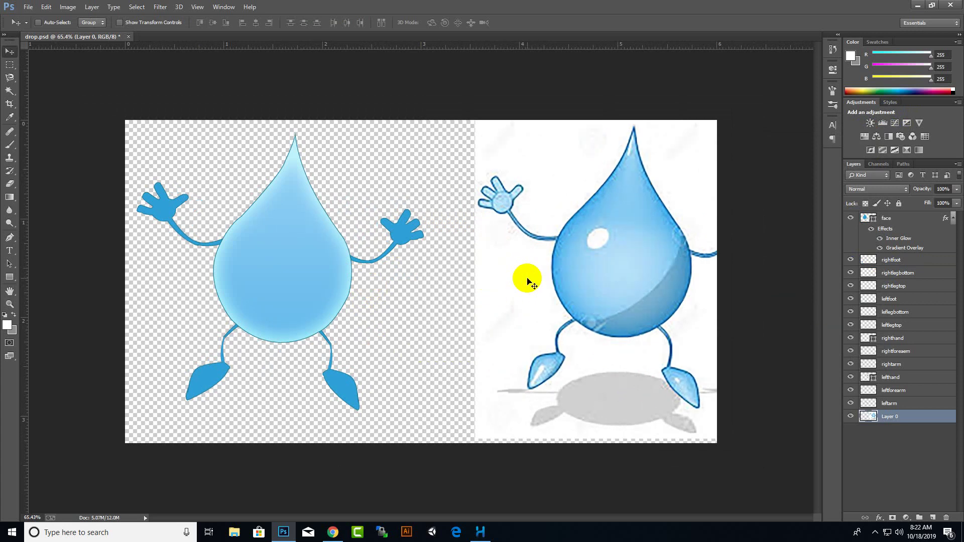
key("Delete")
key("ctrl+minus")
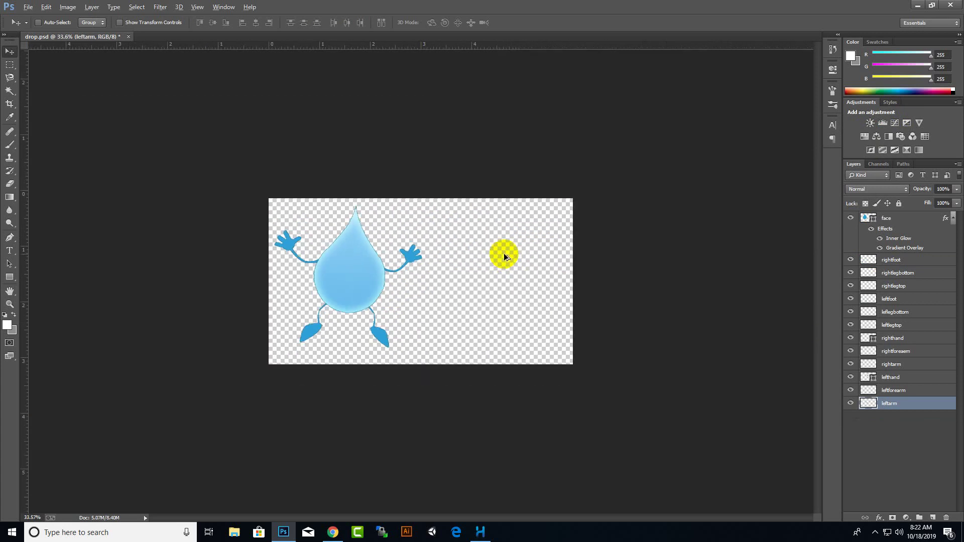
key("ctrl+plus")
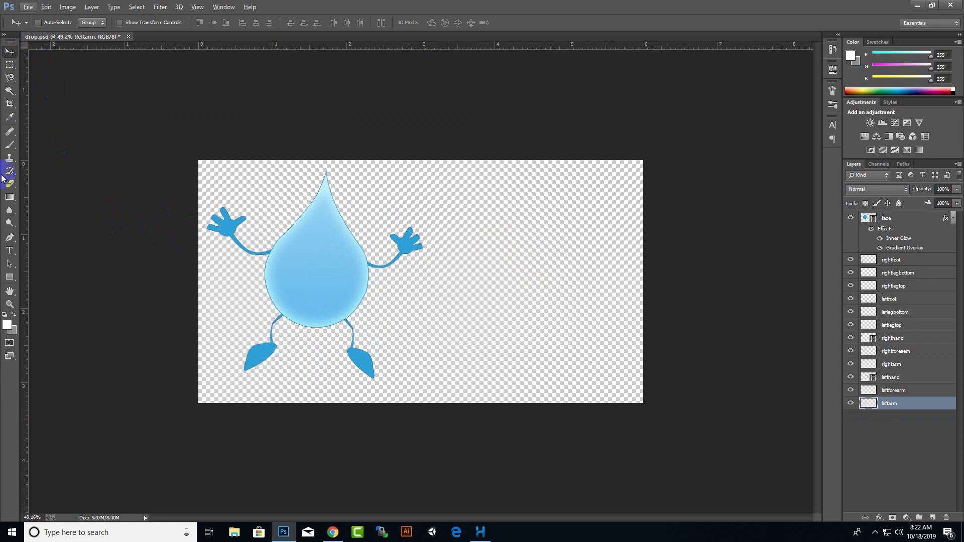
- Crop the canvas to a square from the drop's tip to below the feet, trimming the empty right half
left_click(361, 359)
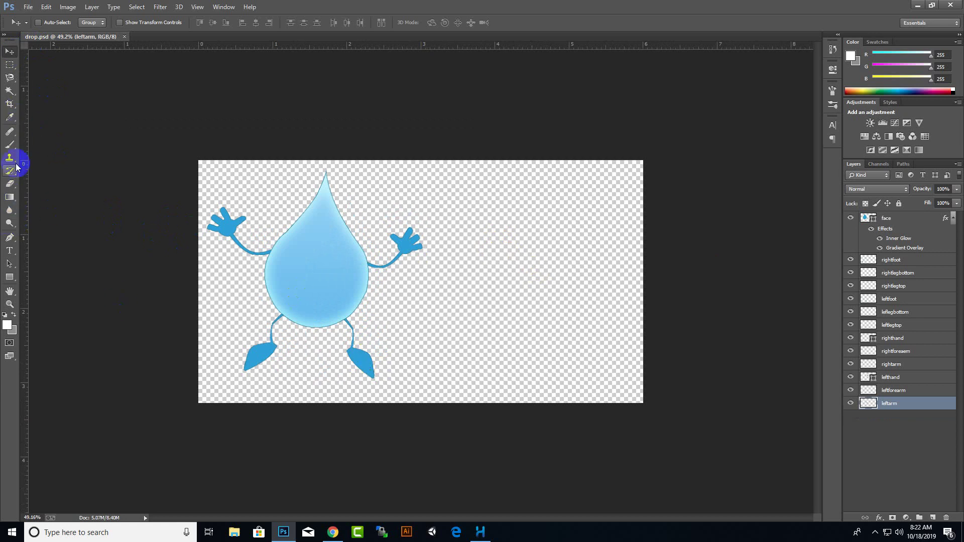
left_click(9, 103)
left_click(222, 209)
left_click(640, 284)
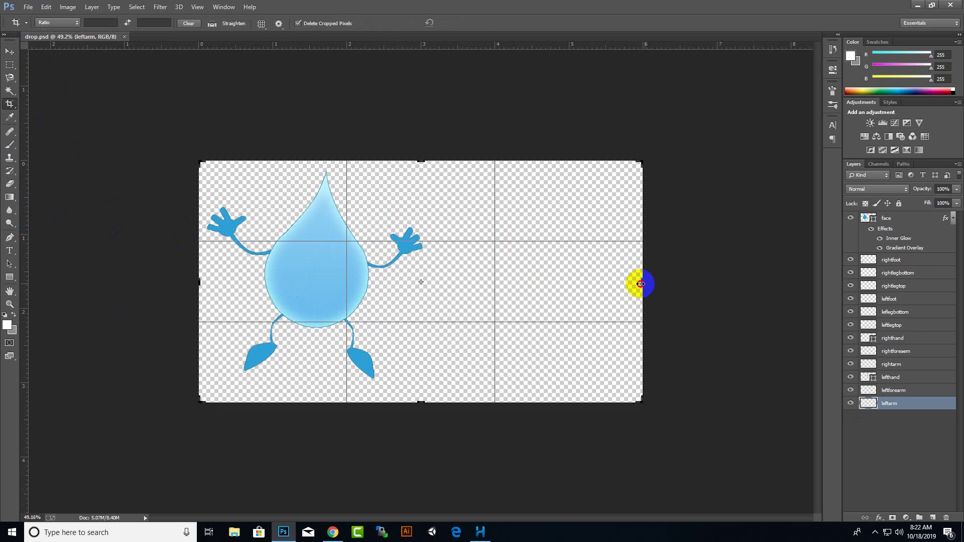
left_click_drag(640, 284, 536, 288)
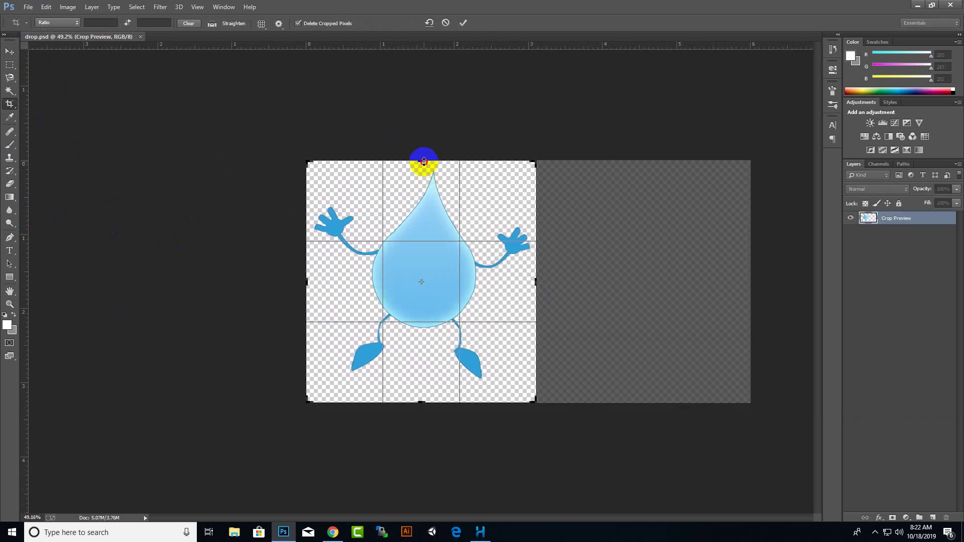
left_click_drag(423, 161, 424, 166)
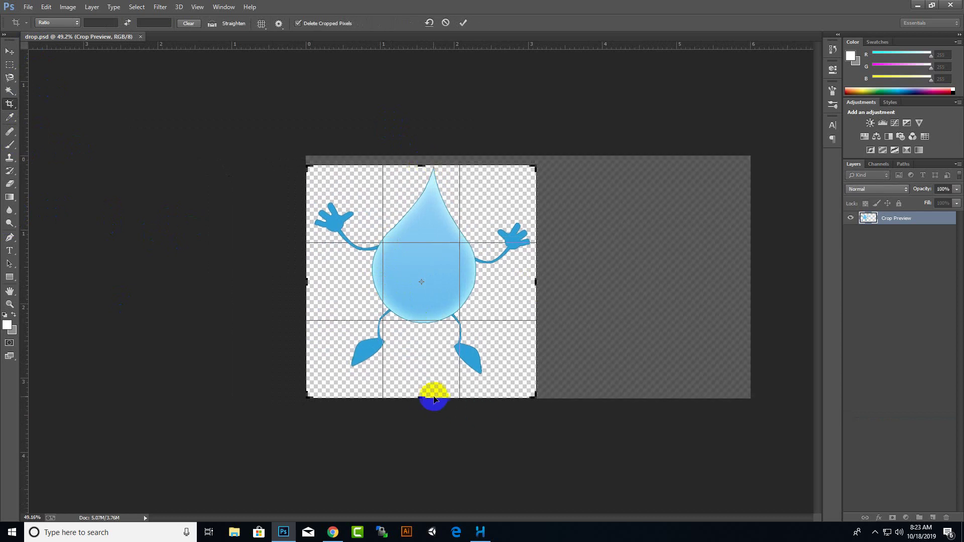
left_click_drag(433, 398, 422, 388)
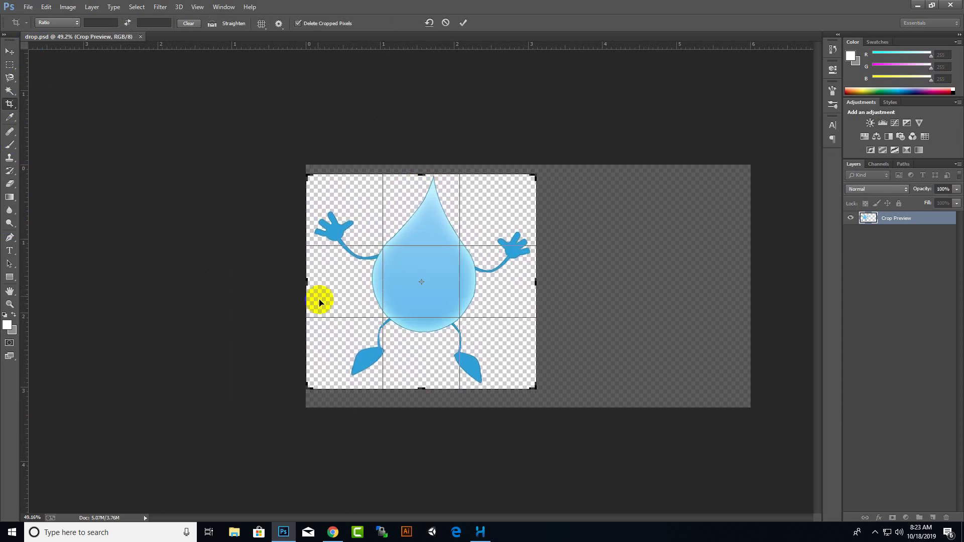
left_click_drag(306, 282, 307, 282)
key("Return")
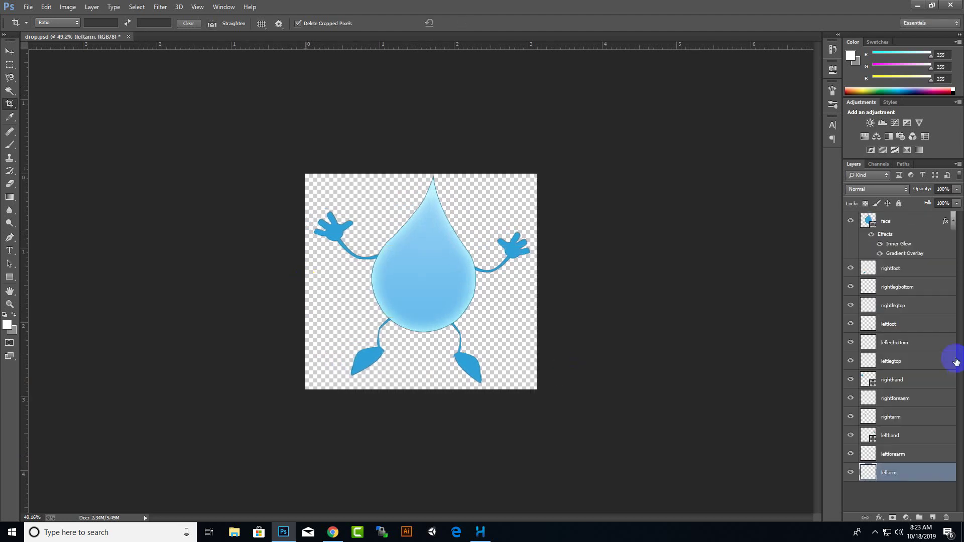
- Rasterize the layer styles of all the character's layers
left_click(898, 220)
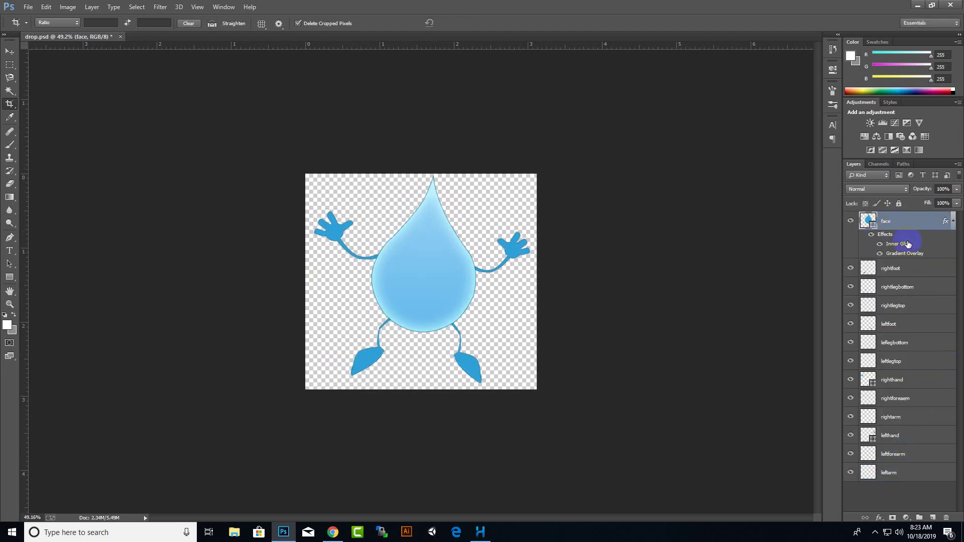
left_click(909, 472, "shift")
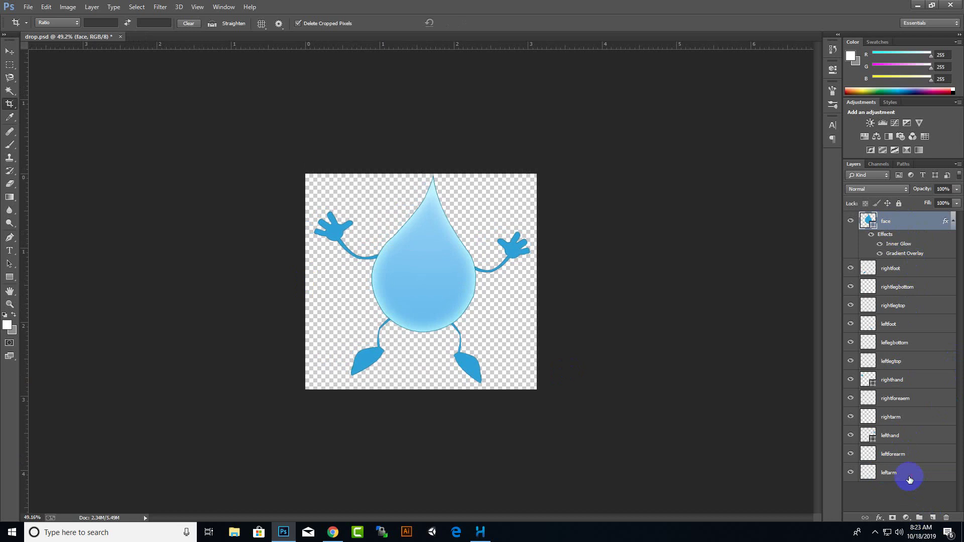
right_click(910, 272)
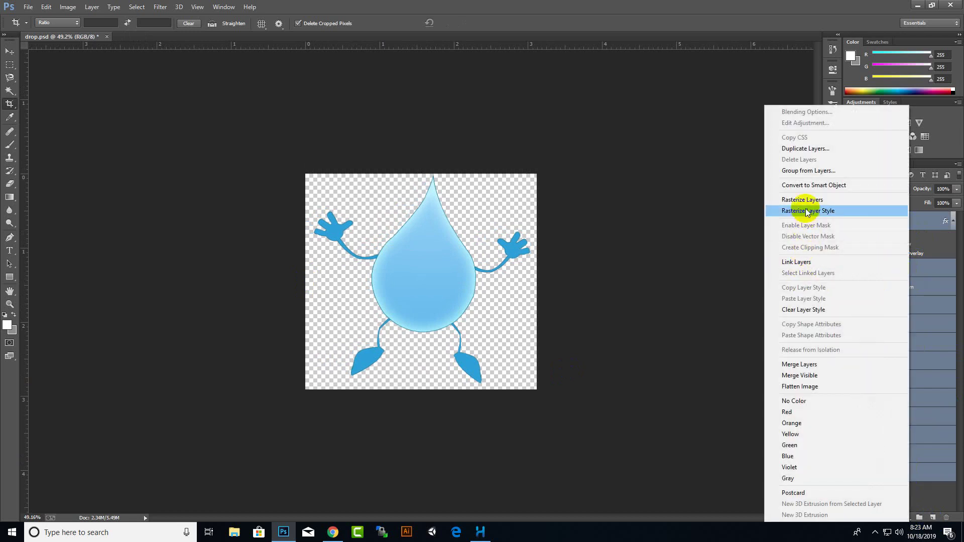
left_click(808, 211)
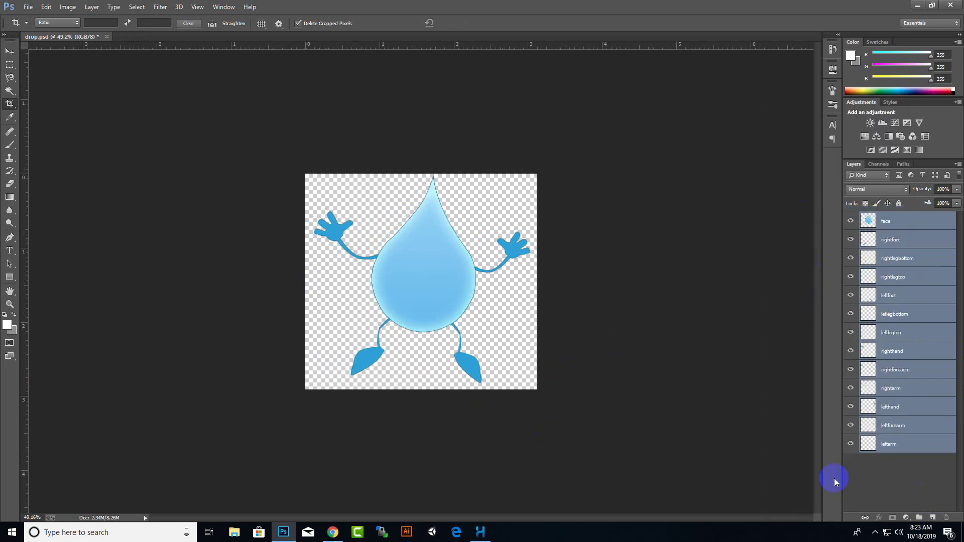
- Confirm the crop, save drop.psd, and close Photoshop
left_click(693, 427)
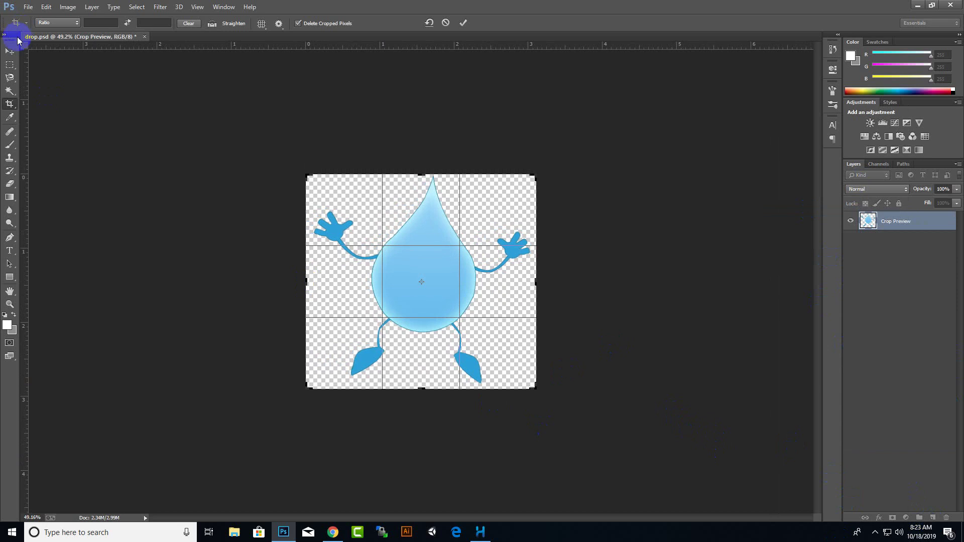
left_click(9, 52)
left_click(451, 198)
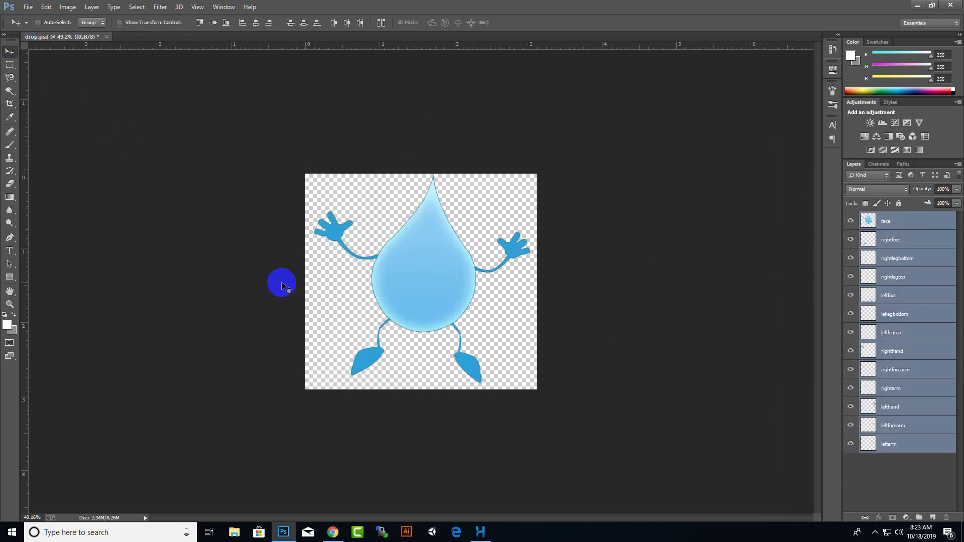
key("ctrl+s")
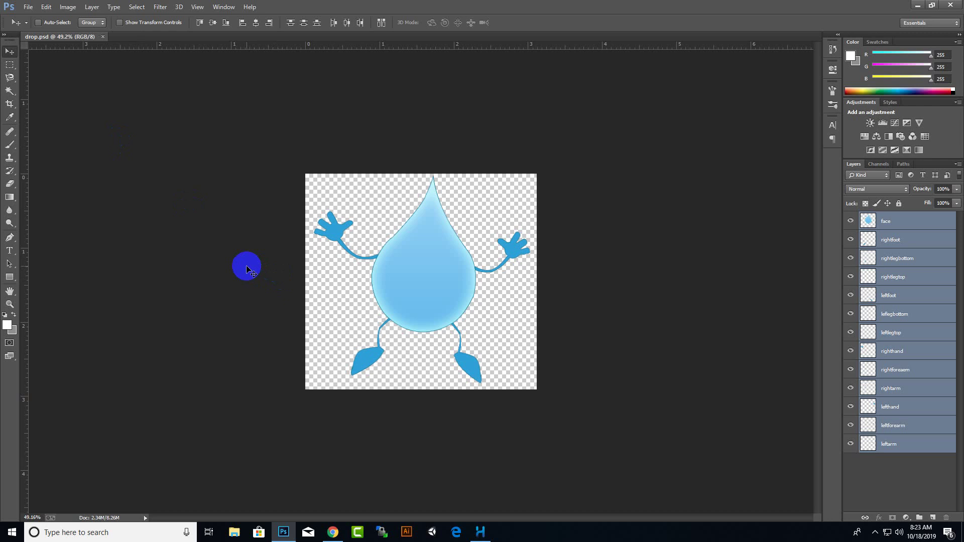
left_click(959, 6)
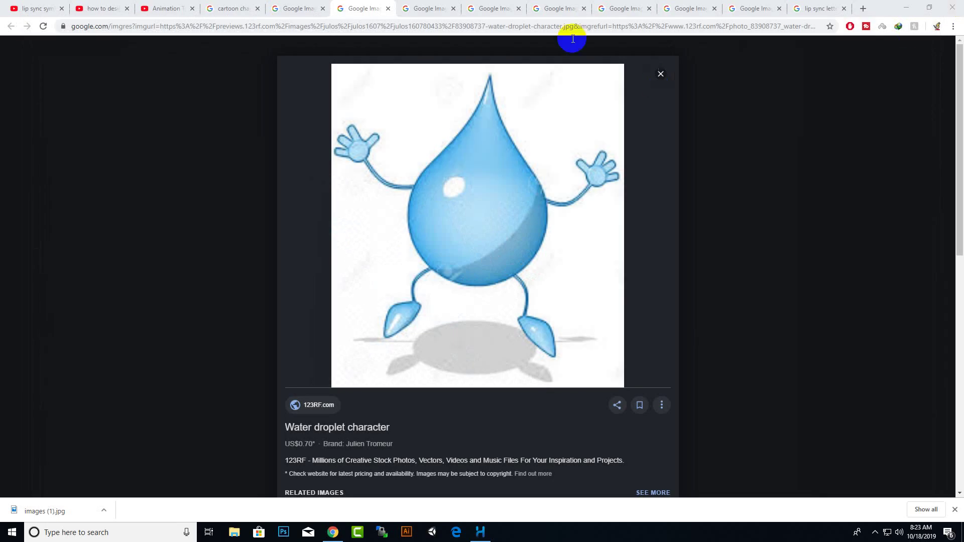